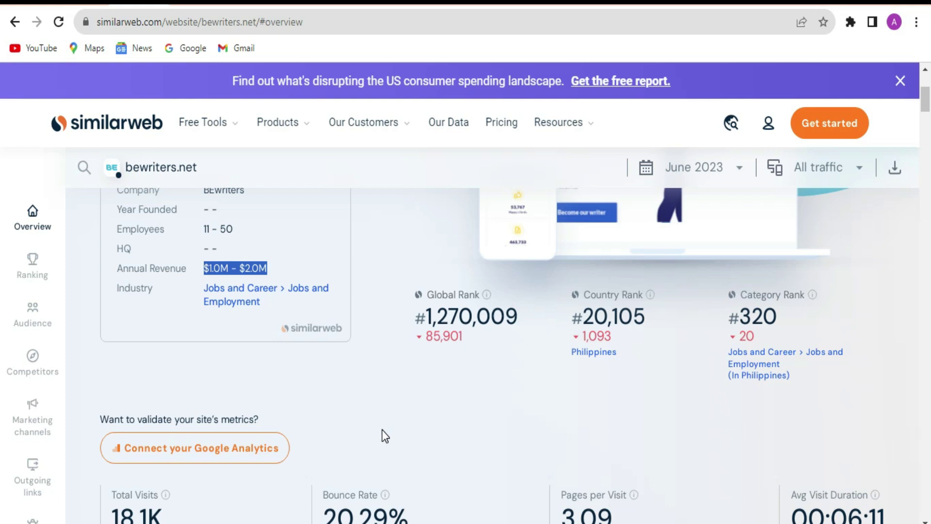
Review the company details and traffic metrics in the bewriters.net overview on Similarweb, highlighting the Total Visits figure
scroll(352, 341, "up", 3)
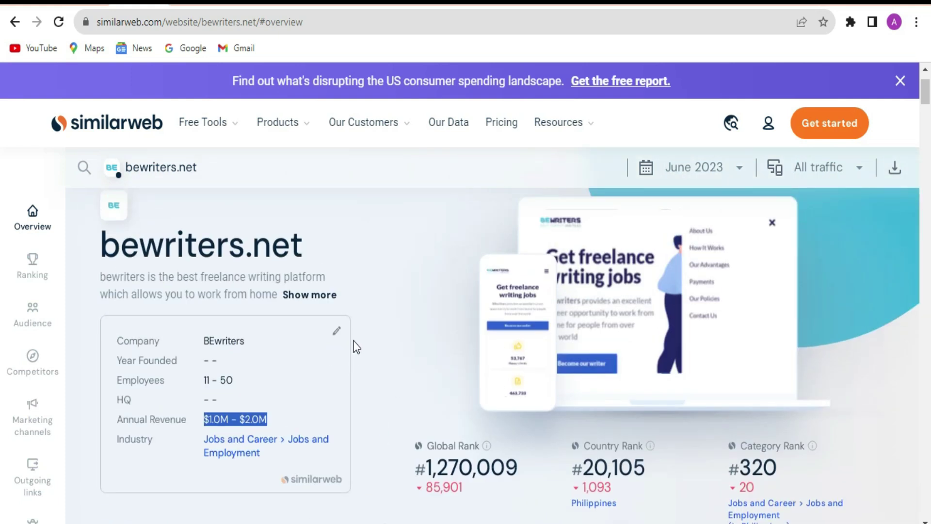
scroll(353, 346, "down", 6)
scroll(355, 345, "down", 5)
scroll(354, 345, "up", 9)
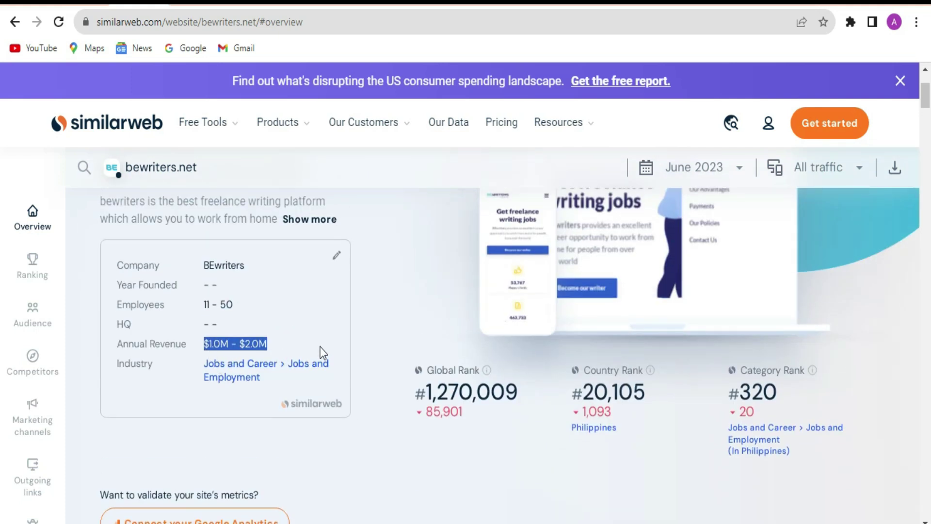
scroll(376, 329, "down", 6)
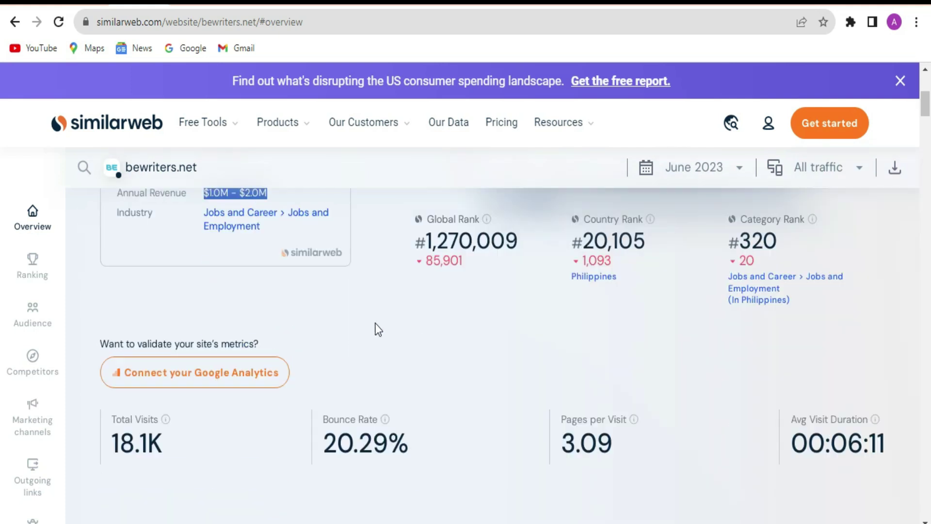
left_click_drag(165, 294, 115, 293)
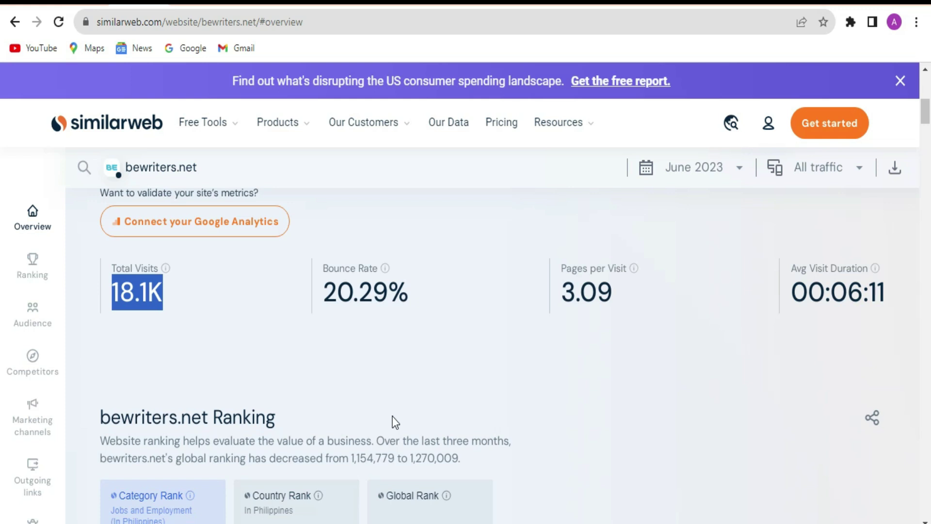
Examine the bewriters.net category rank chart and the list of neighbouring ranked websites, comparing them with the overview metrics
scroll(574, 368, "down", 9)
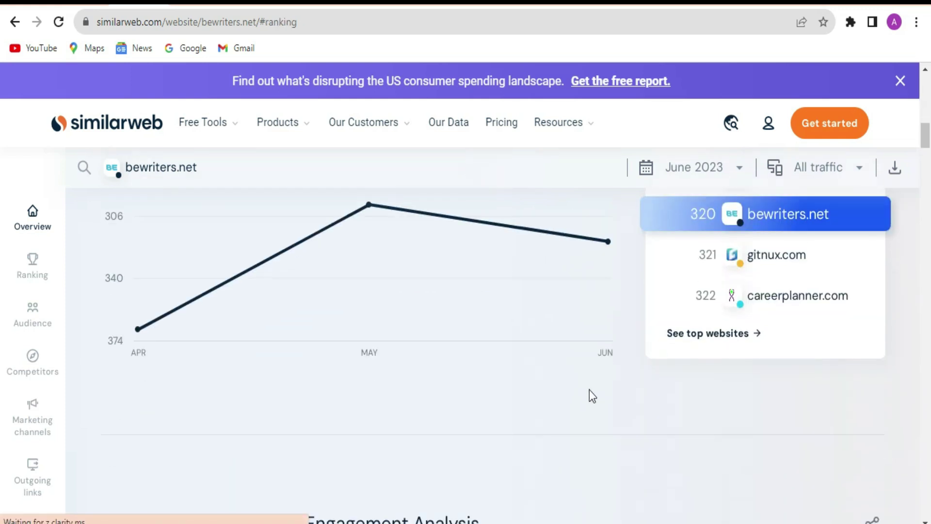
scroll(589, 389, "up", 12)
scroll(630, 413, "down", 3)
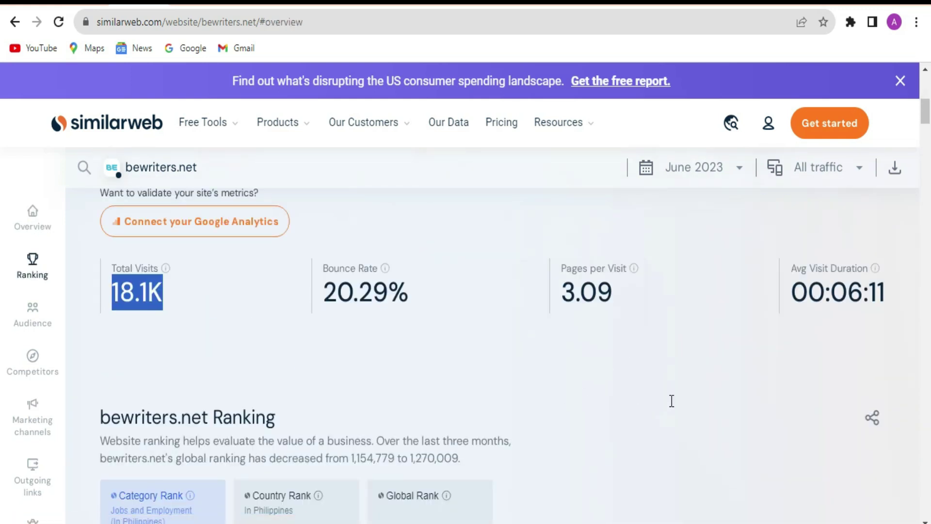
scroll(613, 321, "down", 15)
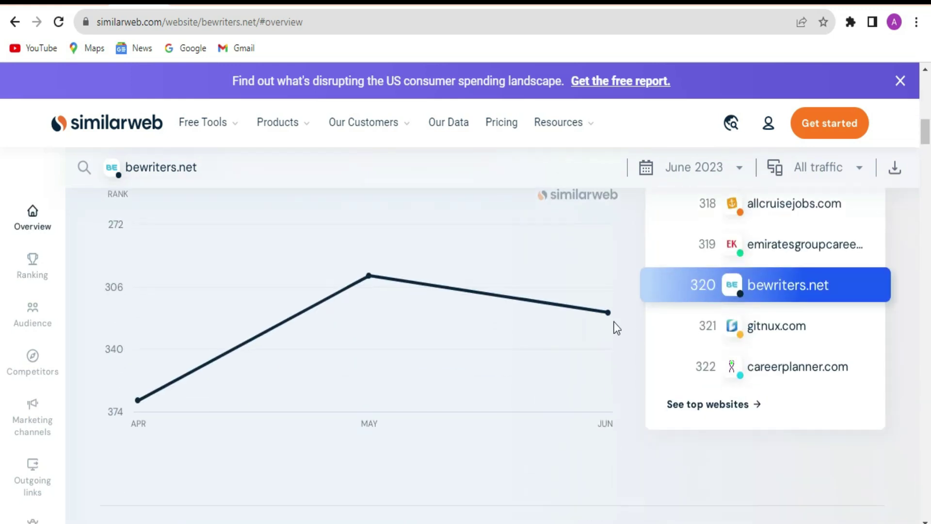
scroll(517, 392, "up", 15)
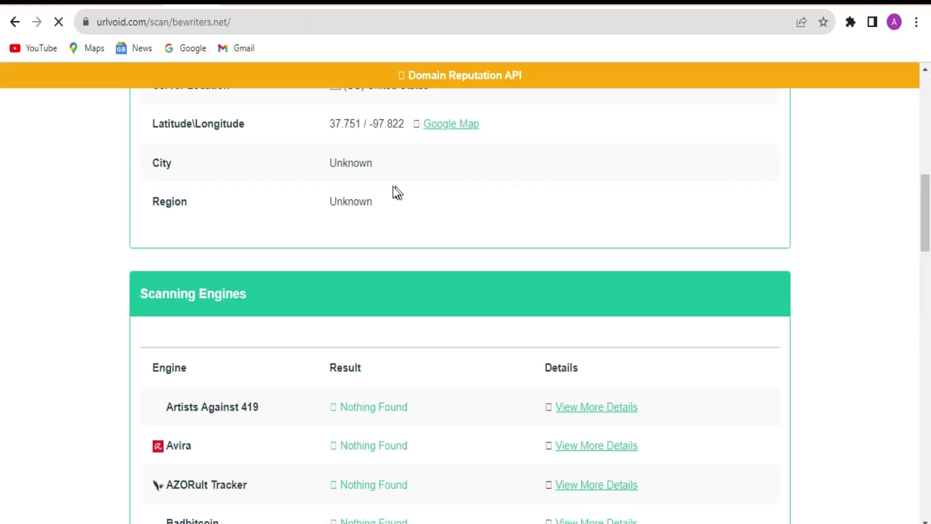
Check the domain's age in the URLVoid report summary for bewriters.net by highlighting it in the Domain Registration row
scroll(394, 189, "up", 8)
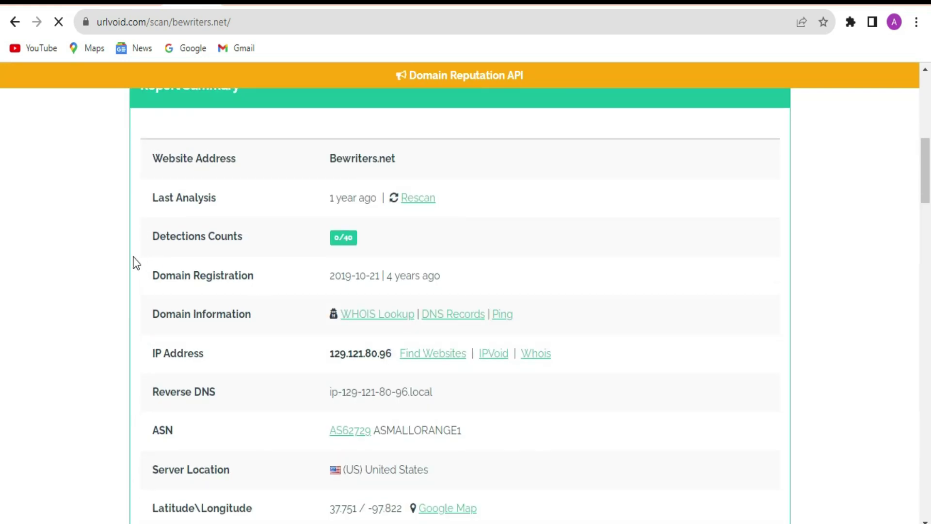
left_click_drag(464, 270, 386, 278)
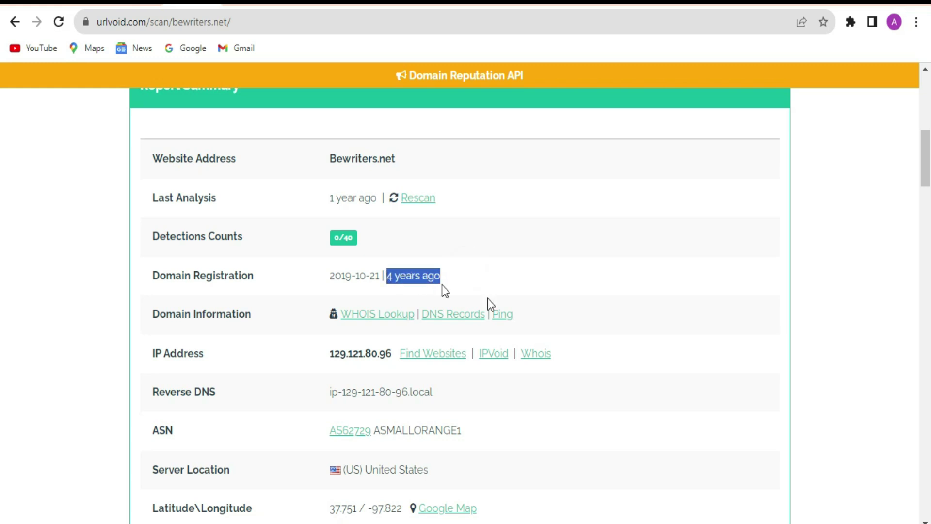
scroll(505, 368, "down", 3)
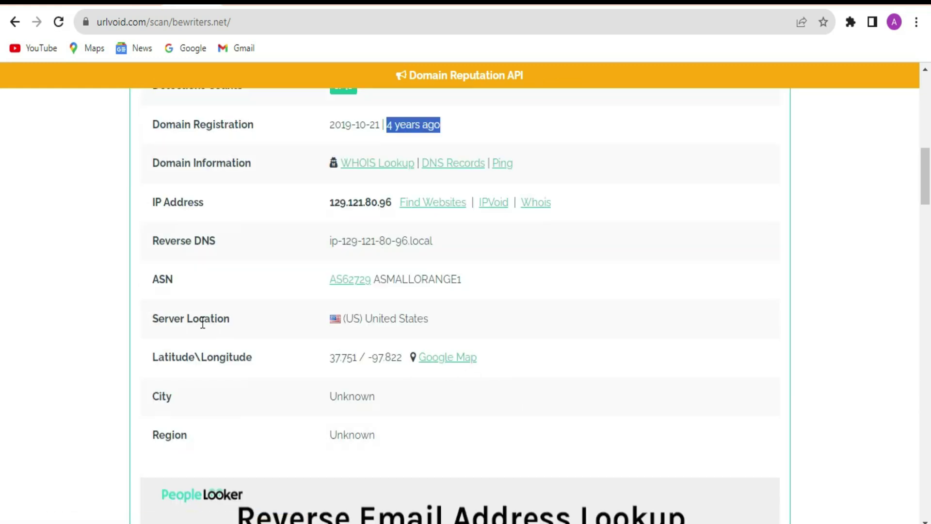
Highlight the Server Location label and its country in the URLVoid report, and look over the rest of the report summary
left_click_drag(235, 320, 150, 320)
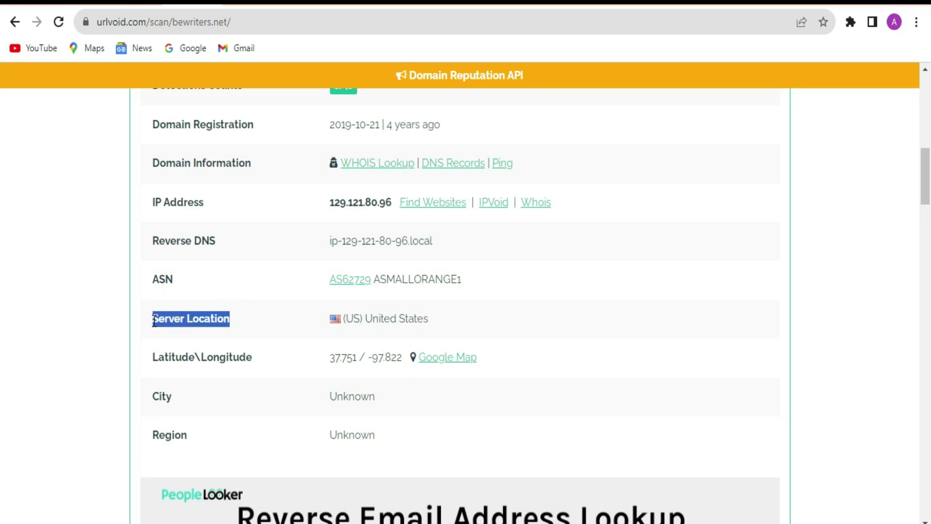
left_click(444, 326)
left_click_drag(444, 327, 343, 320)
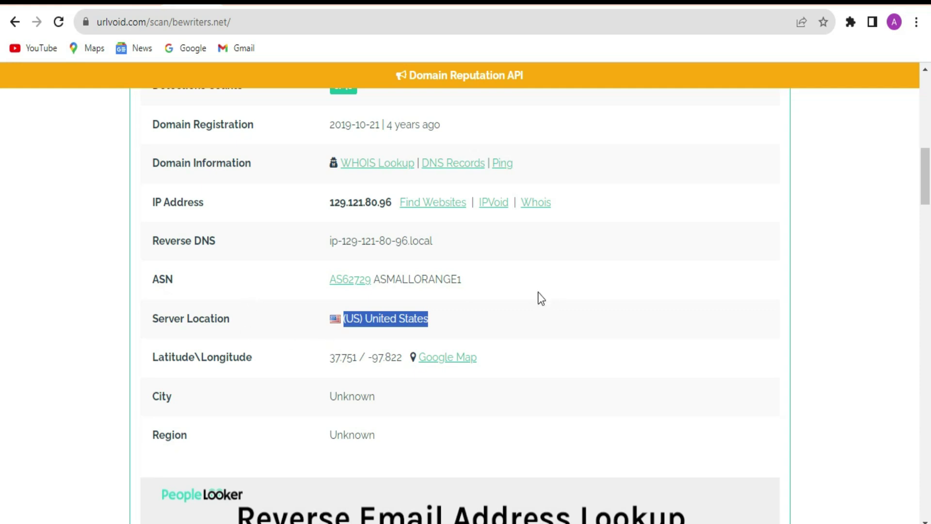
scroll(538, 296, "up", 5)
scroll(546, 299, "down", 4)
scroll(547, 300, "down", 8)
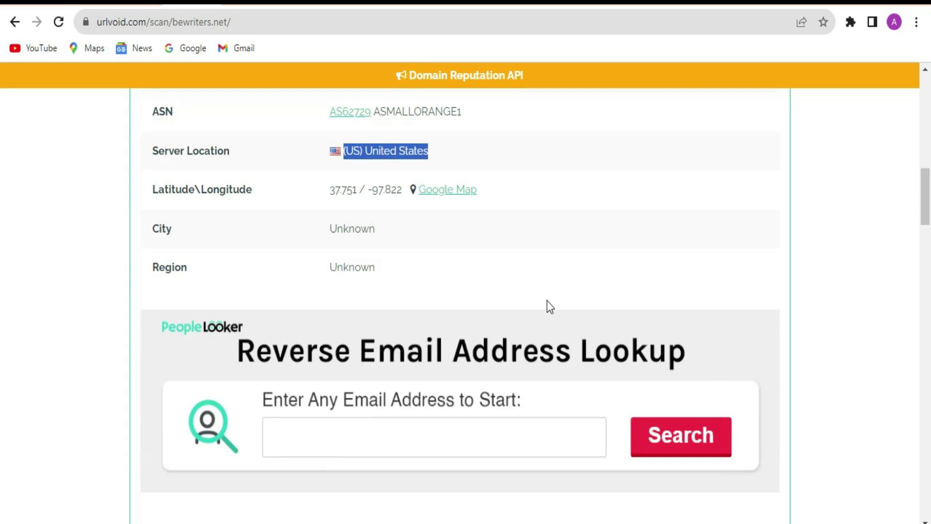
scroll(475, 335, "up", 15)
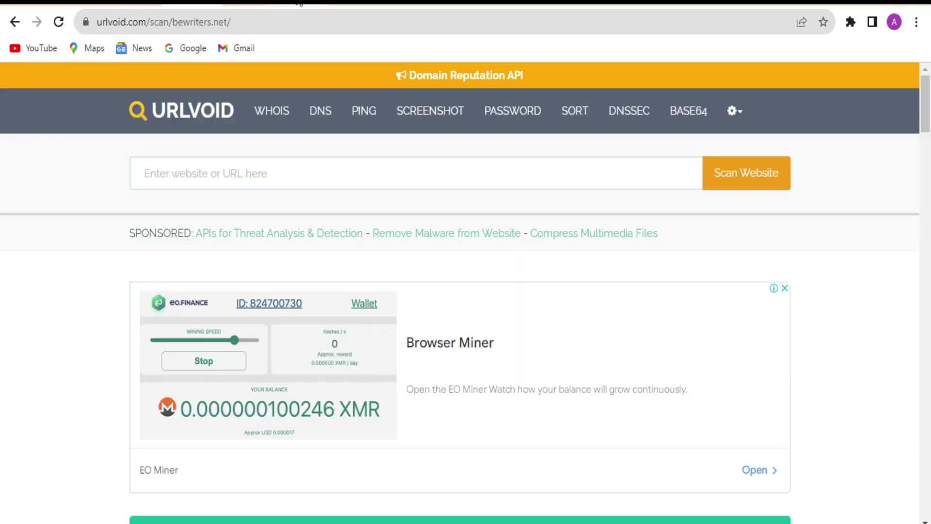
Switch to the Moz domain analysis of bewriters.net and highlight the Domain Authority label together with its score
left_click(298, 2)
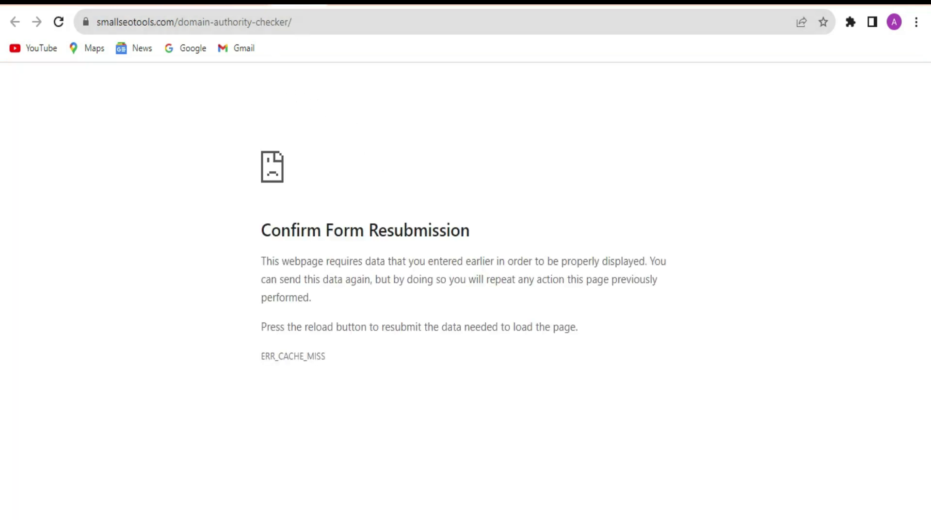
left_click(249, 2)
scroll(219, 224, "up", 1)
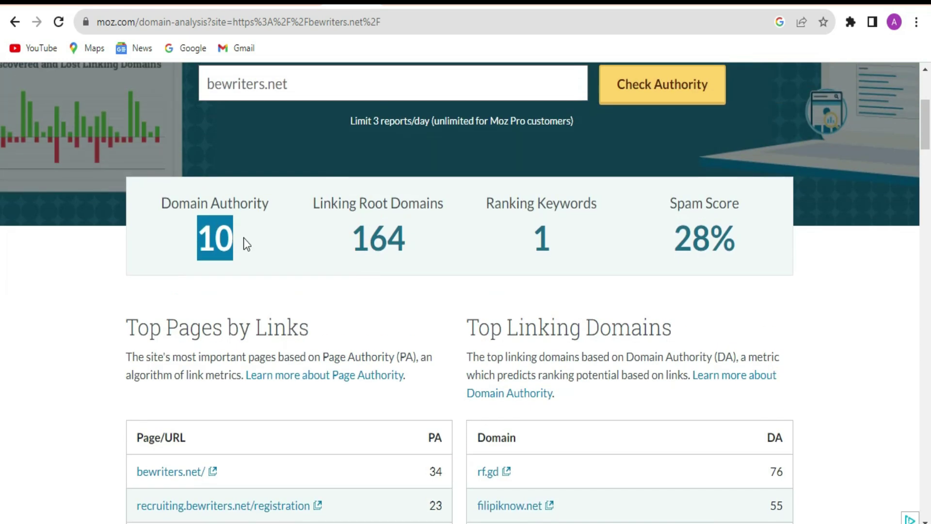
left_click(243, 237)
left_click_drag(242, 239, 157, 204)
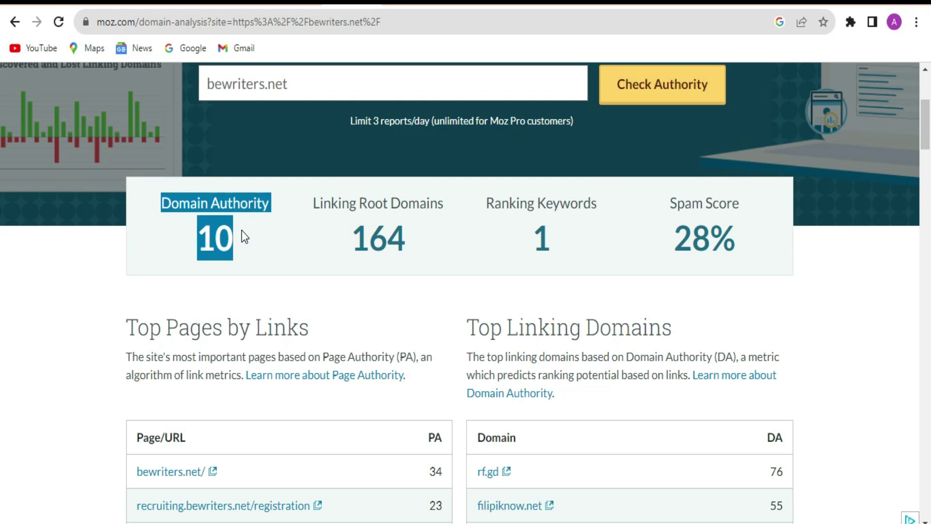
Examine the Top Pages by Links, Top Linking Domains and Discovered and Lost Linking Domains sections of the Moz analysis
scroll(263, 287, "down", 3)
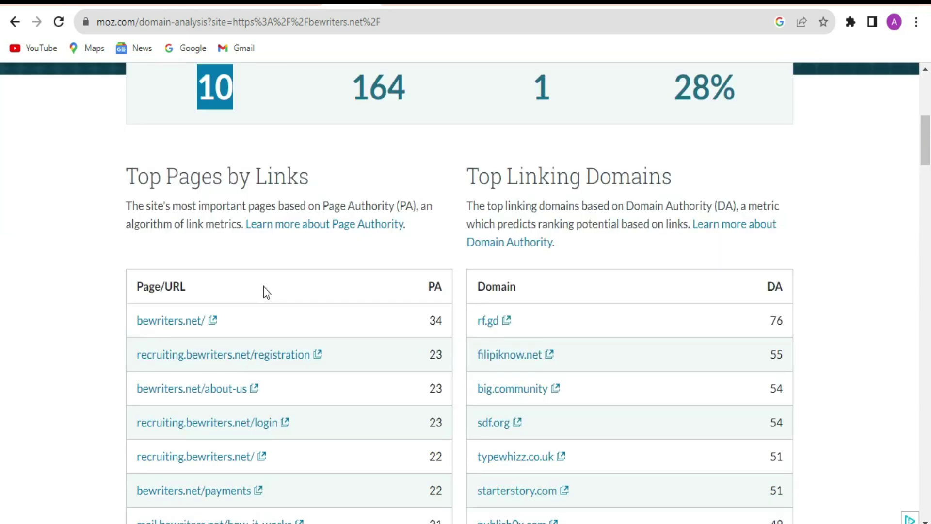
scroll(263, 287, "down", 2)
scroll(227, 284, "up", 2)
scroll(421, 313, "down", 3)
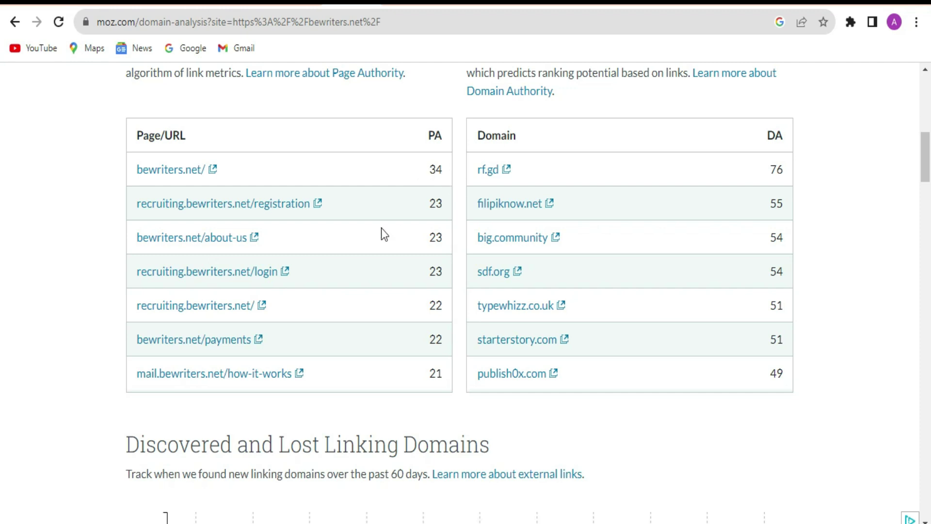
scroll(381, 228, "up", 6)
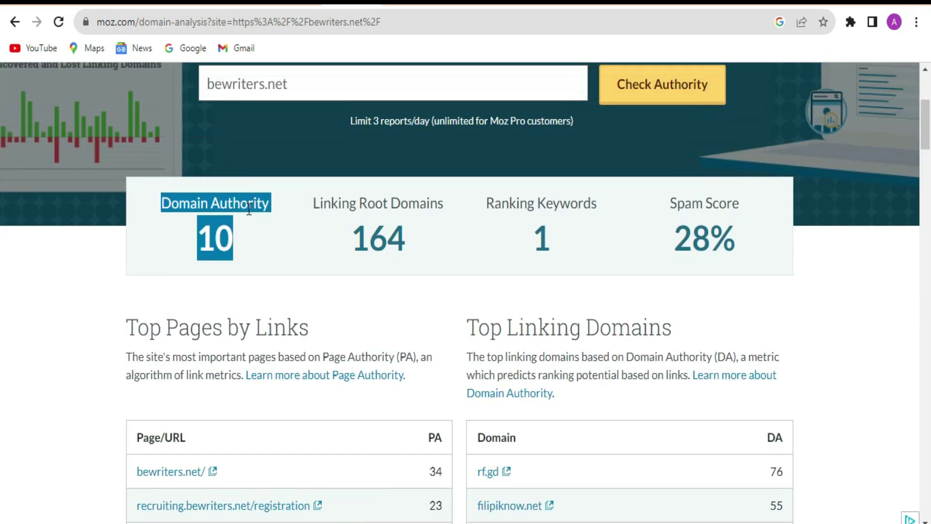
scroll(248, 209, "down", 5)
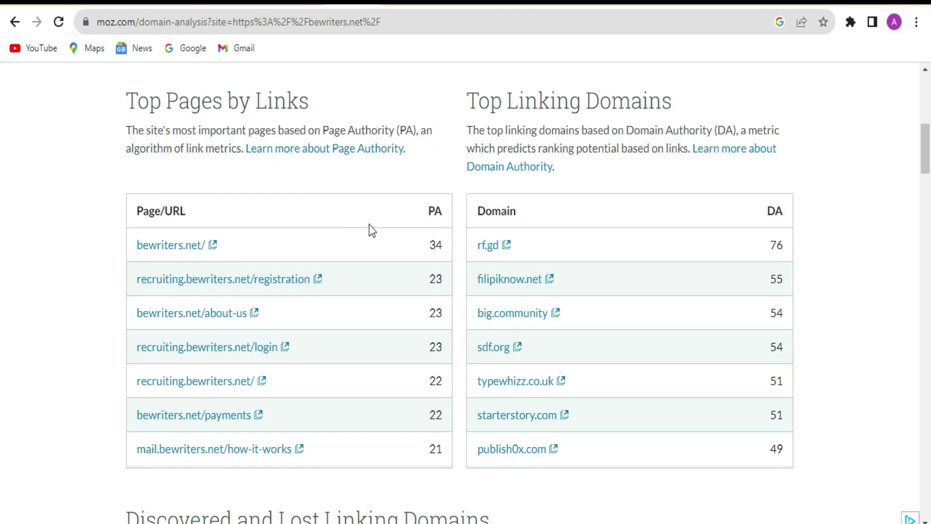
scroll(369, 228, "down", 3)
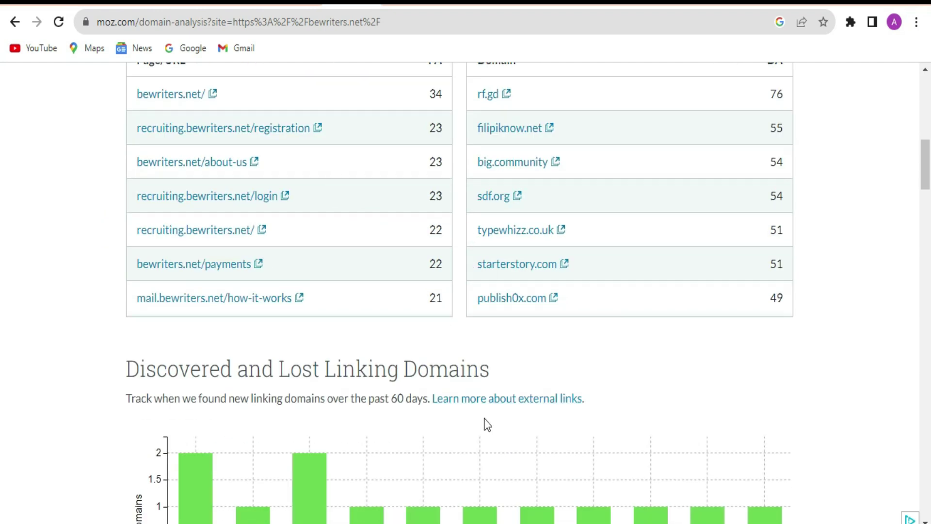
scroll(484, 423, "down", 6)
scroll(484, 424, "up", 8)
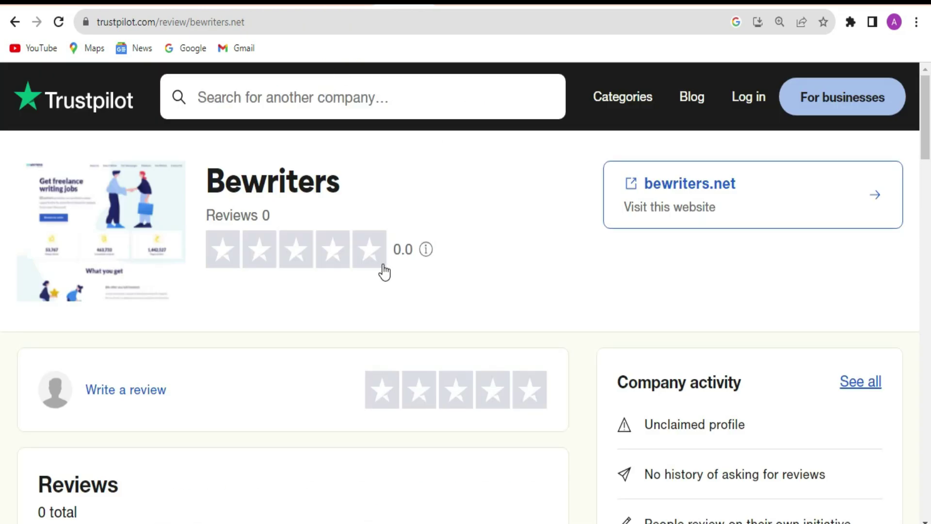
Check the Bewriters page on Trustpilot for its rating, star breakdown and any written reviews
scroll(384, 271, "down", 3)
scroll(384, 270, "down", 2)
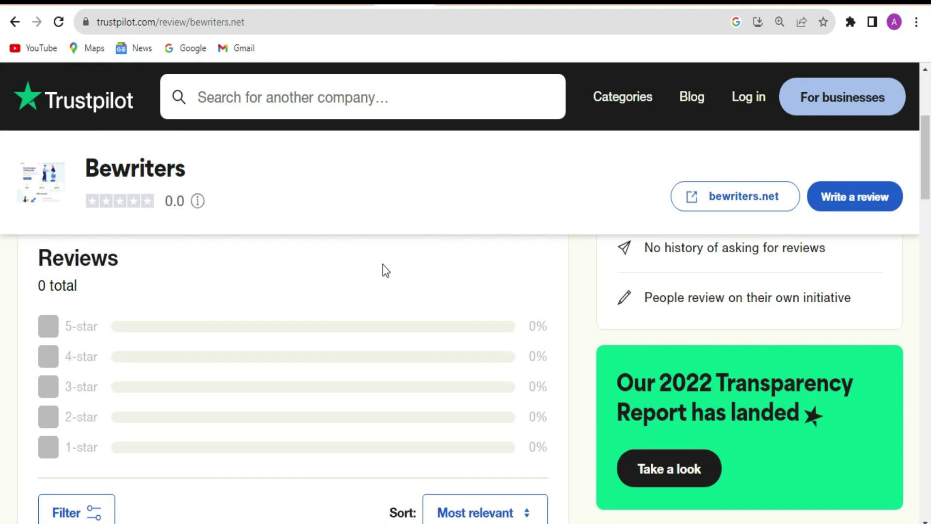
scroll(364, 378, "down", 5)
scroll(361, 377, "up", 12)
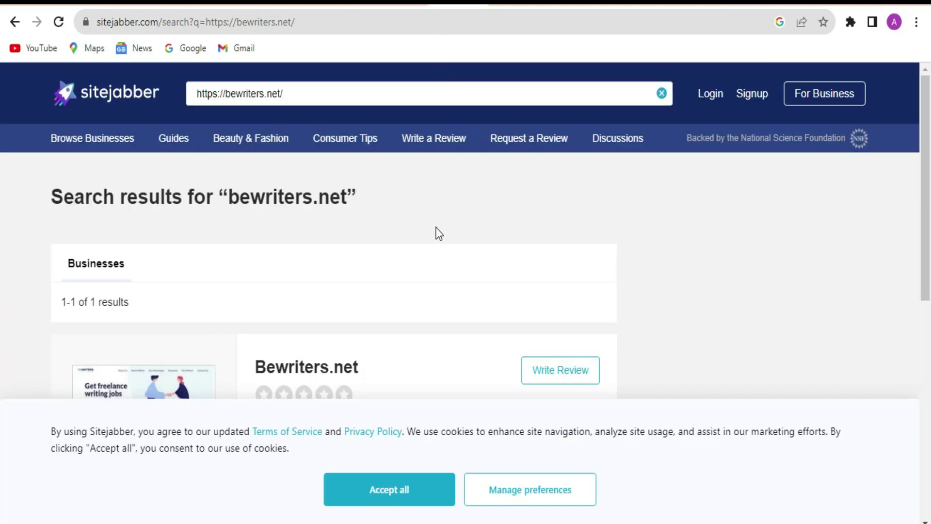
Check the Sitejabber search result for bewriters.net for a star rating and customer reviews
scroll(436, 232, "down", 5)
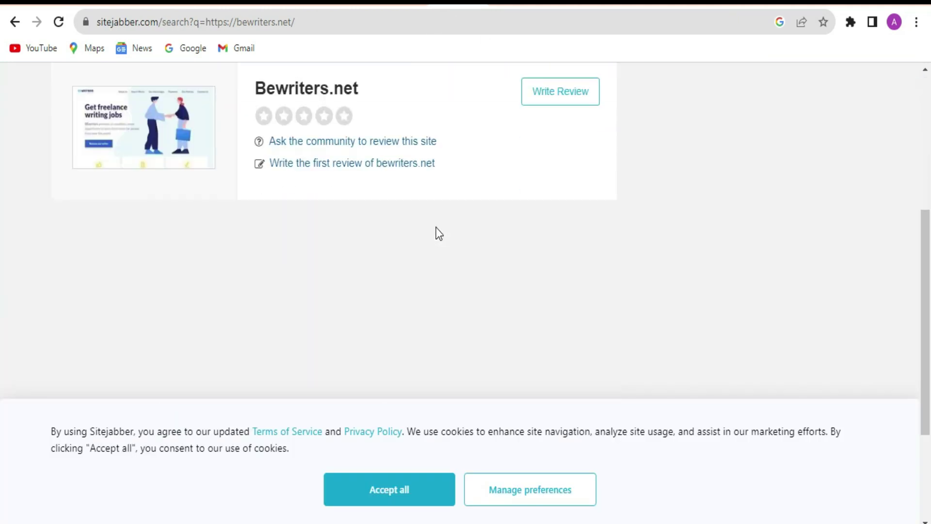
scroll(436, 233, "down", 3)
scroll(437, 233, "up", 10)
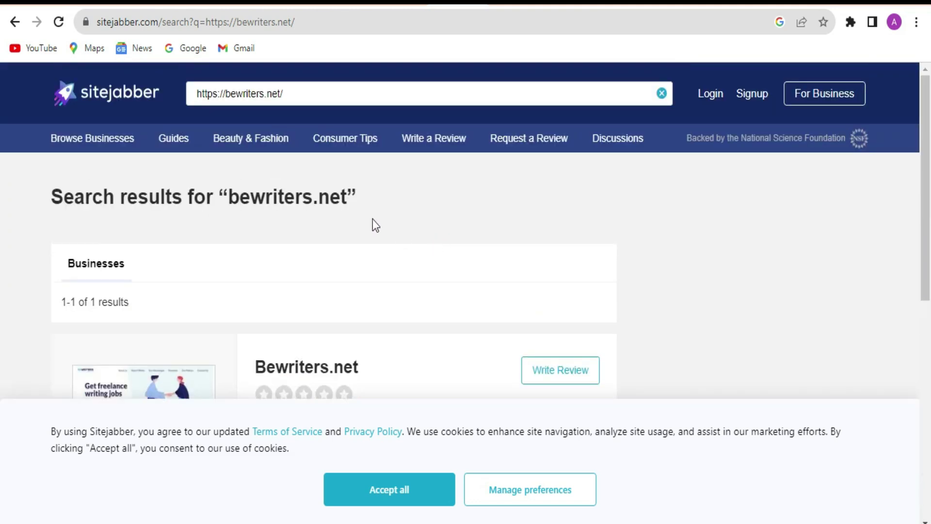
scroll(443, 208, "down", 5)
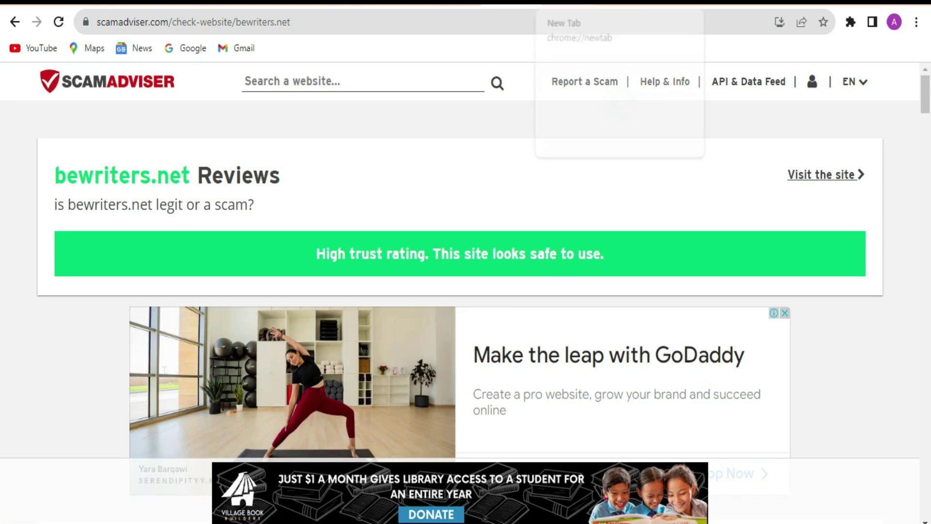
Switch to the Google results for "is bewriters legit" and look through the listed reviews and articles
left_click(582, 2)
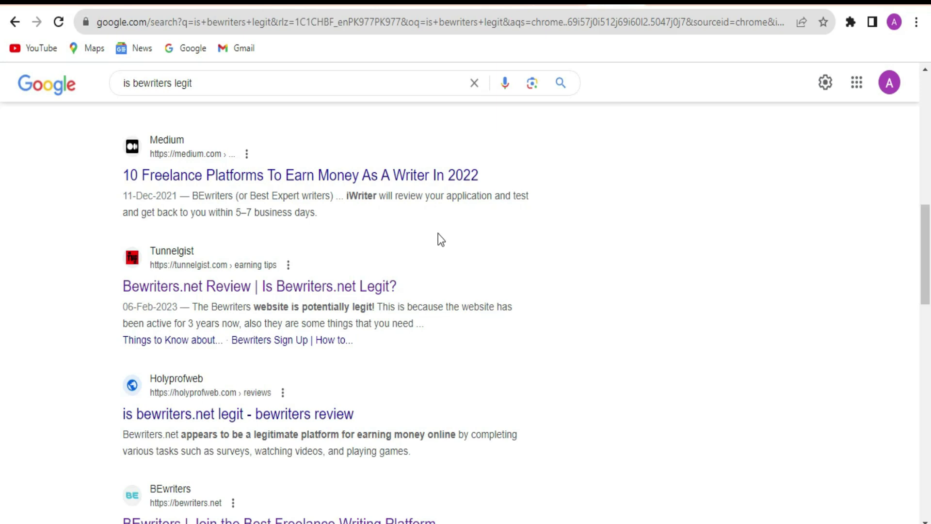
scroll(438, 234, "up", 12)
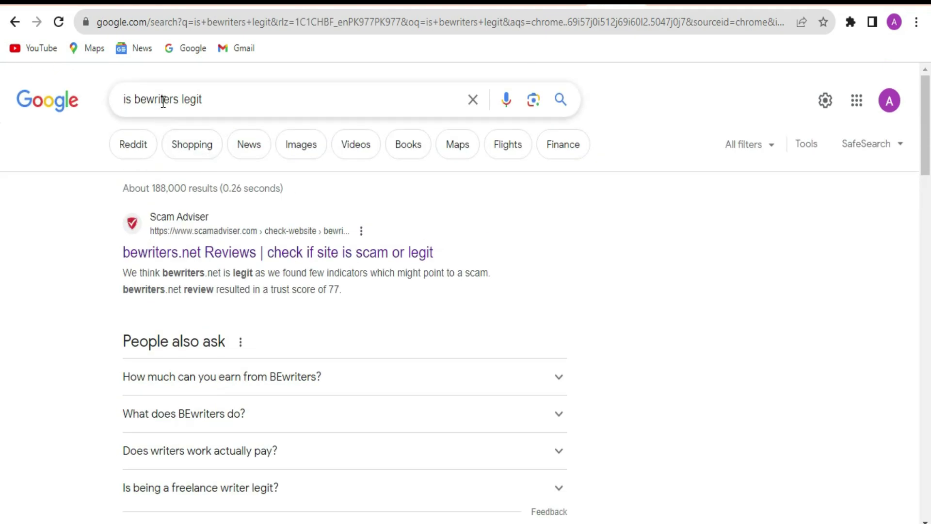
scroll(301, 210, "down", 9)
scroll(301, 210, "down", 6)
scroll(301, 210, "up", 3)
scroll(301, 209, "down", 5)
scroll(495, 243, "up", 5)
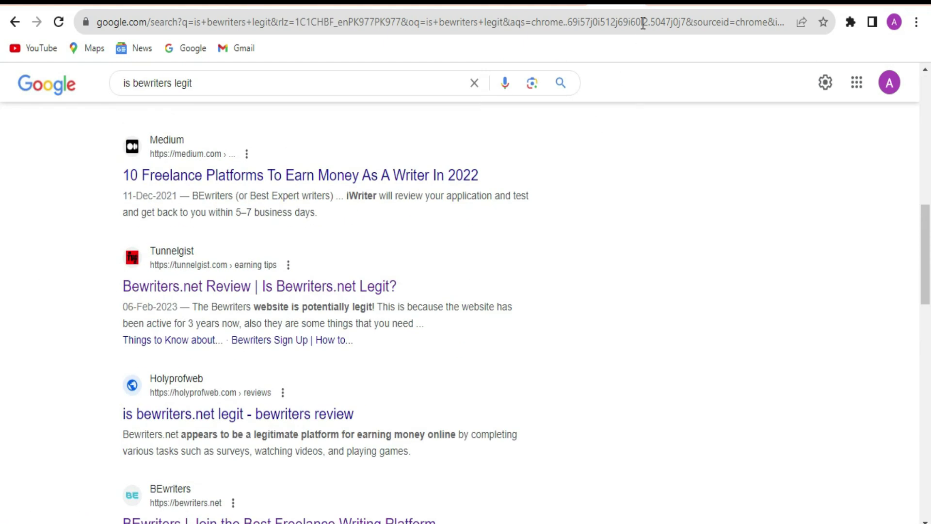
Open the Tunnelgist article "Bewriters.net Review | Is Bewriters.net Legit?", looking over the Reddit and Medium results in between
left_click(248, 285)
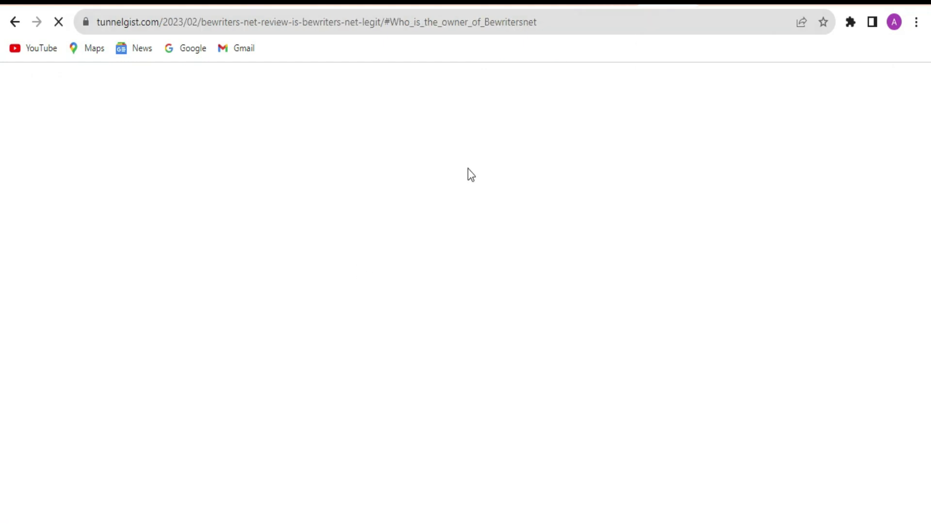
key("alt+Left")
scroll(380, 248, "up", 10)
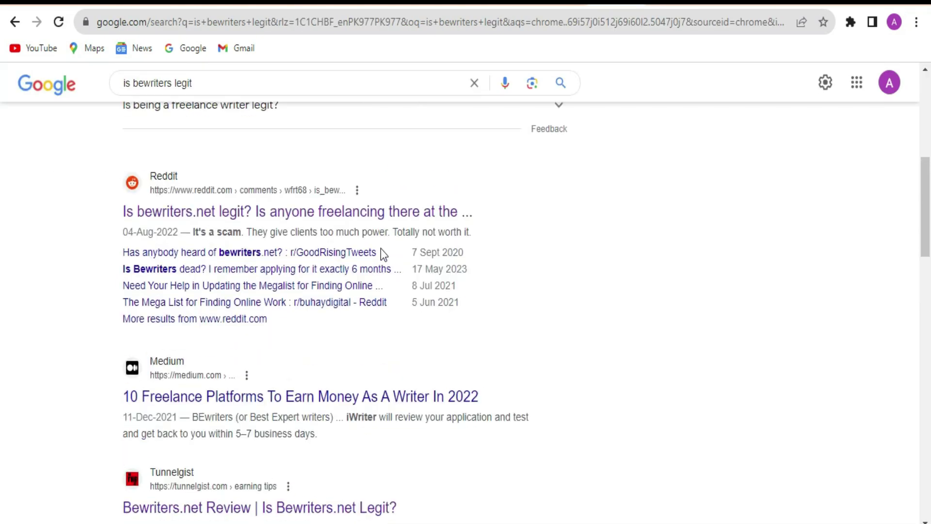
key("alt+Right")
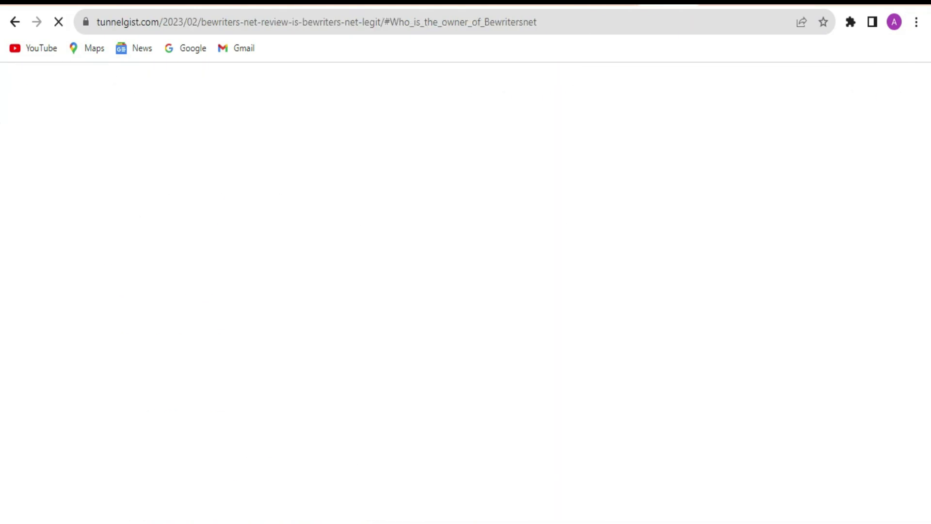
Read the "Things to Know about Bewriters.net" section of the Tunnelgist article, covering security, design, contact pages and social media accounts
scroll(437, 201, "down", 20)
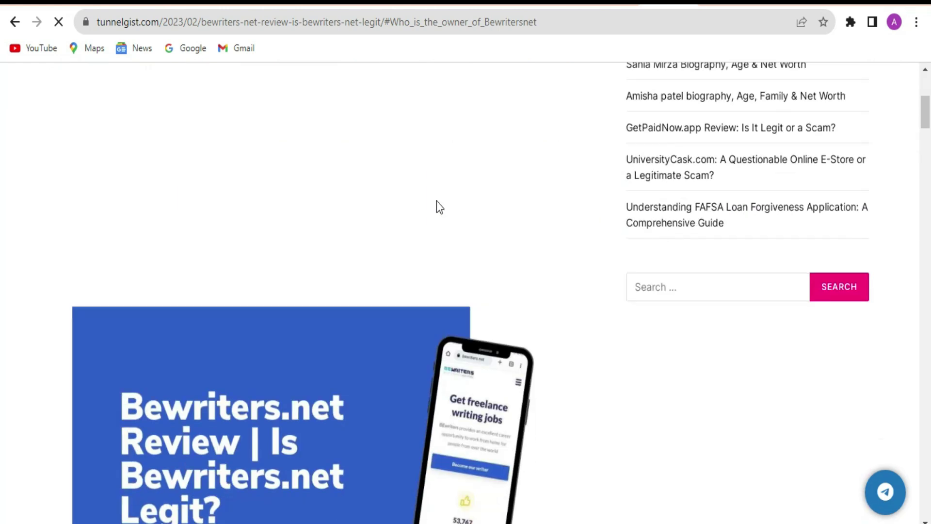
scroll(437, 200, "down", 10)
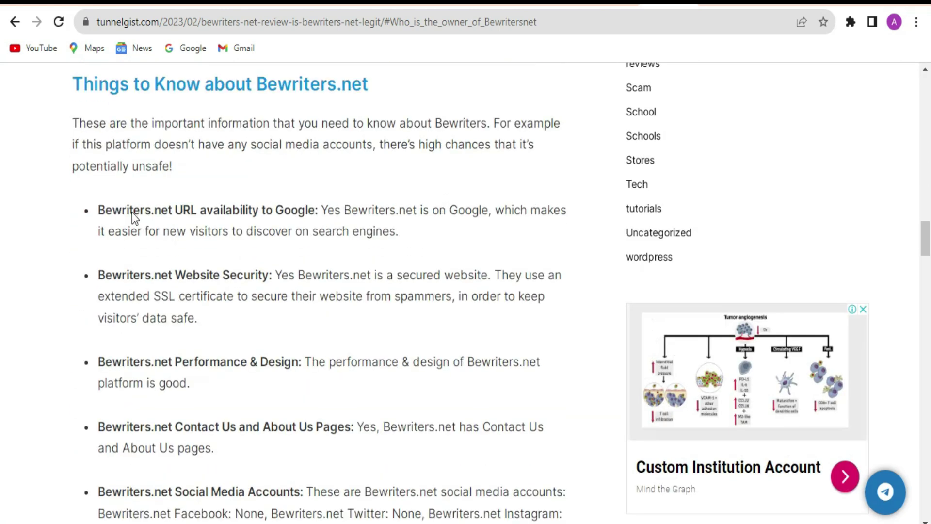
scroll(194, 215, "down", 2)
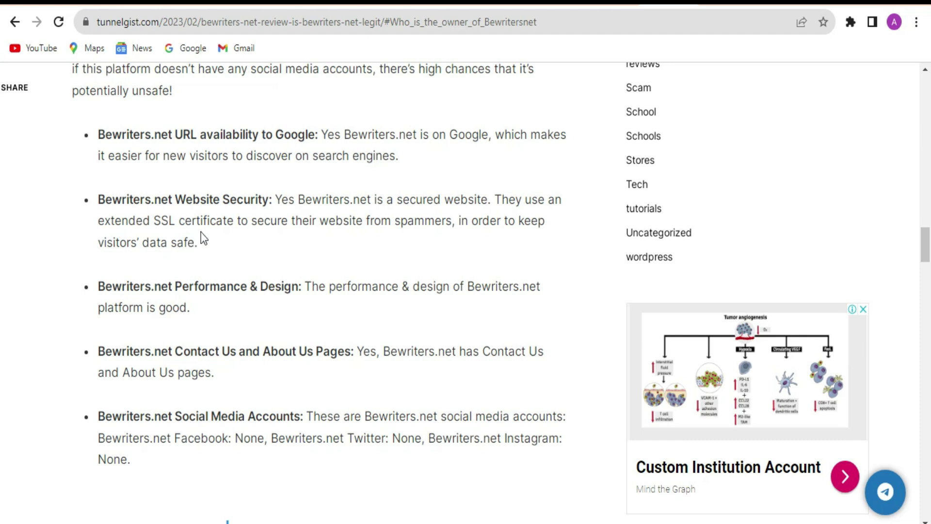
scroll(224, 235, "down", 3)
scroll(223, 236, "up", 3)
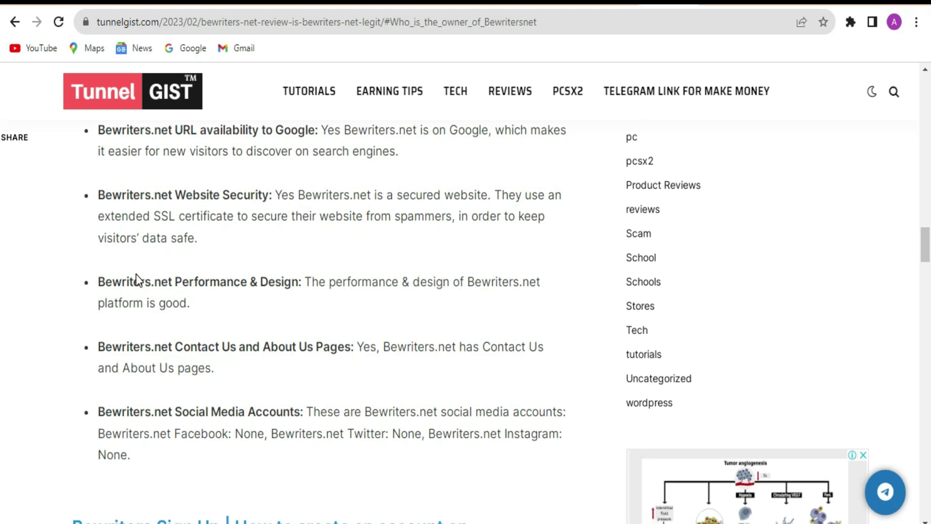
scroll(135, 275, "down", 2)
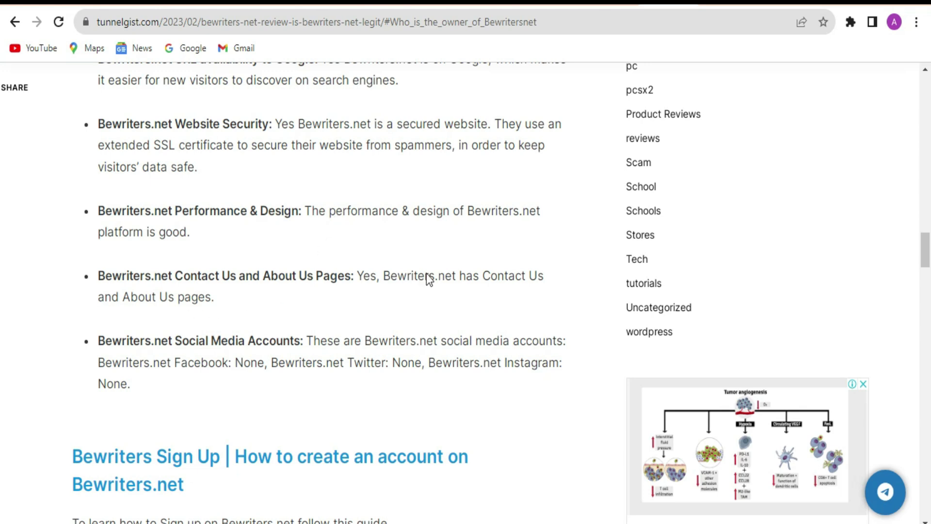
scroll(428, 280, "down", 4)
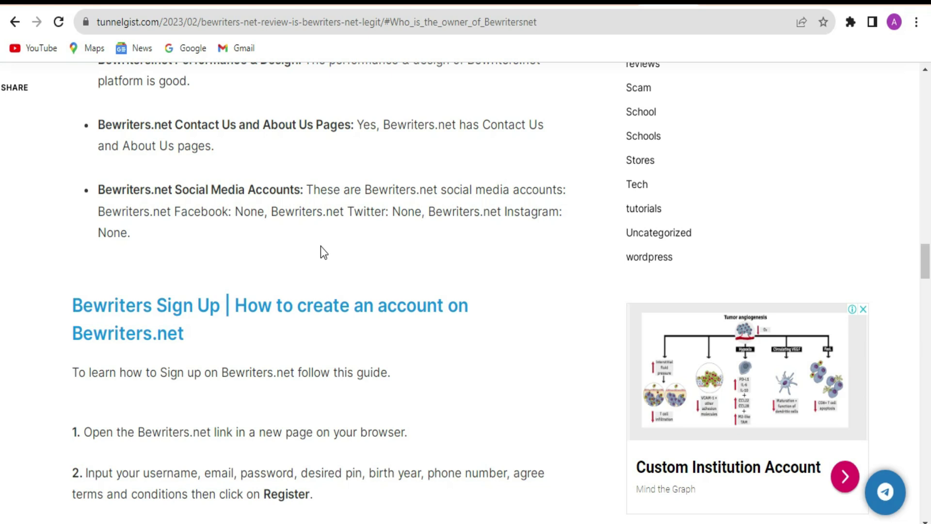
Review the article's "Is Bewriters Legit or Scam?" verdict and the domain details in its report summary table
scroll(322, 178, "down", 12)
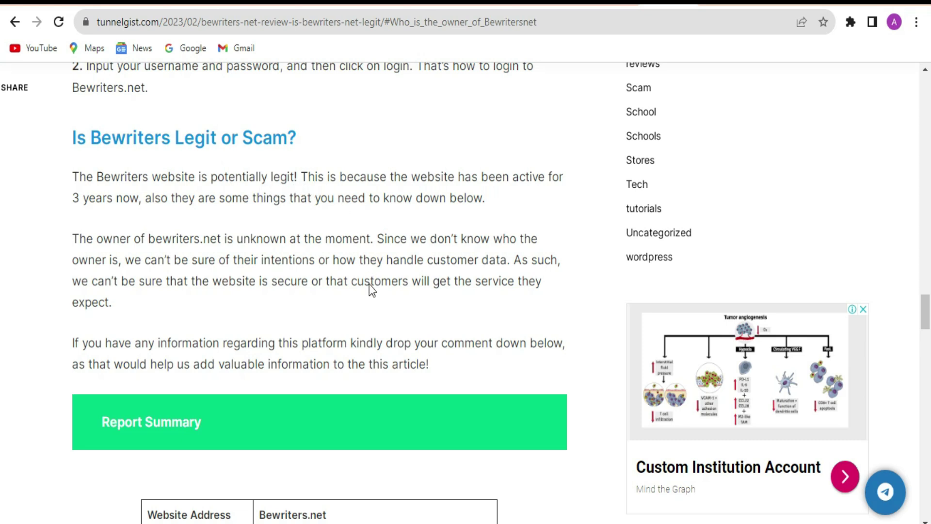
scroll(368, 284, "up", 7)
scroll(368, 283, "down", 20)
scroll(370, 289, "up", 15)
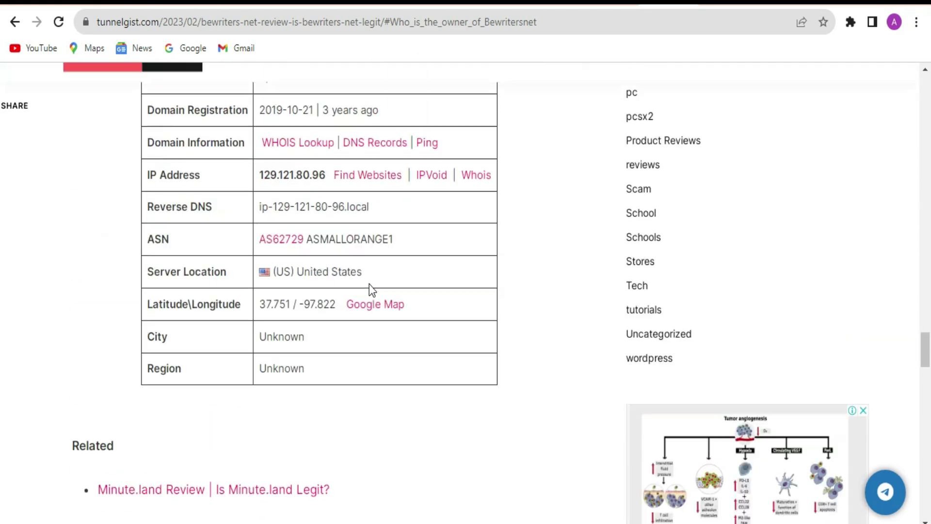
scroll(369, 290, "up", 15)
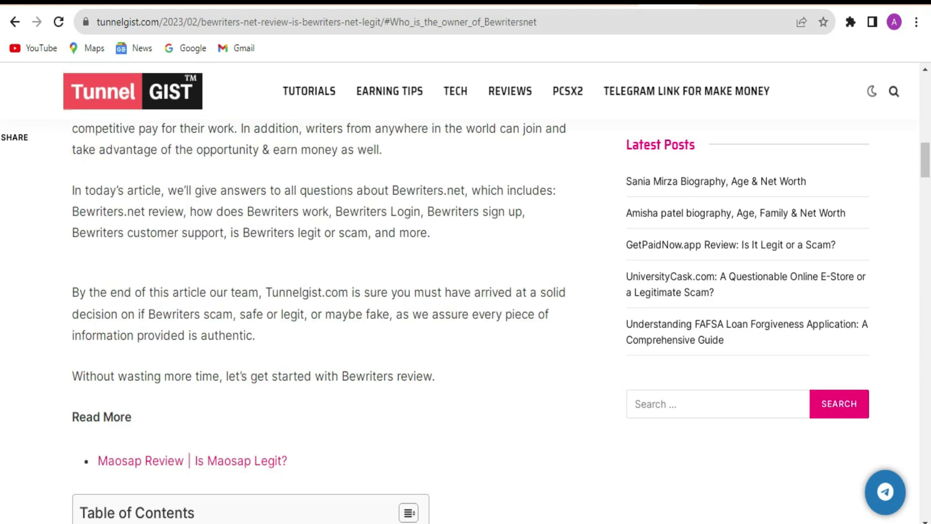
Return to the Google results for "is bewriters legit" and look over the Reddit, Medium and Scam Adviser listings
key("alt+Left")
scroll(470, 342, "down", 20)
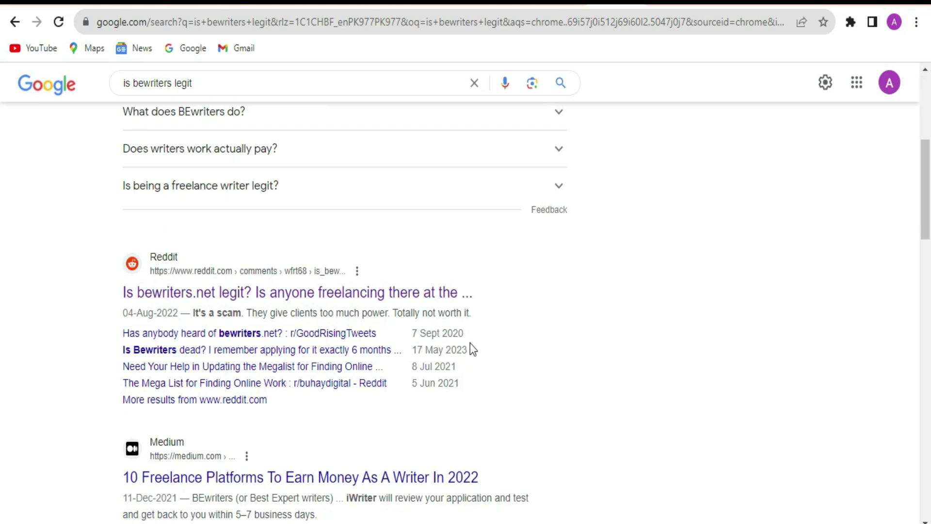
scroll(470, 342, "up", 6)
scroll(470, 343, "up", 15)
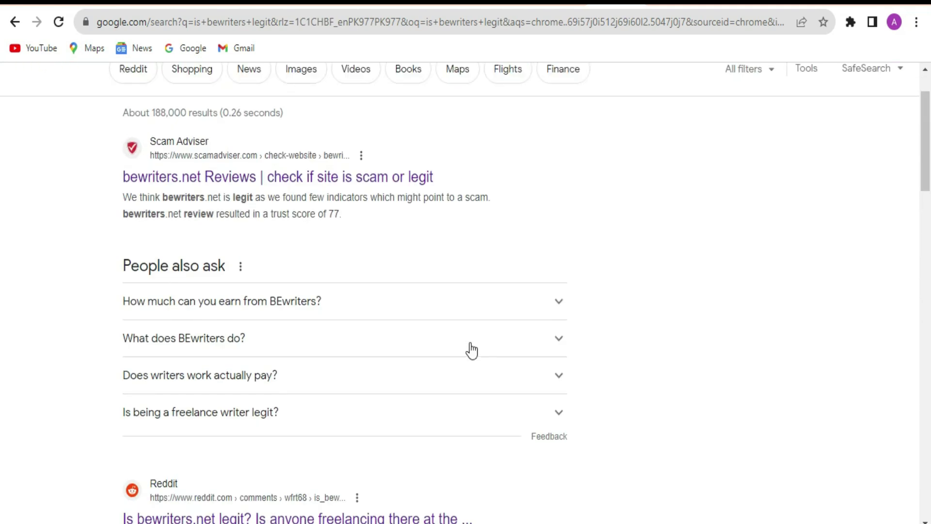
scroll(470, 344, "up", 2)
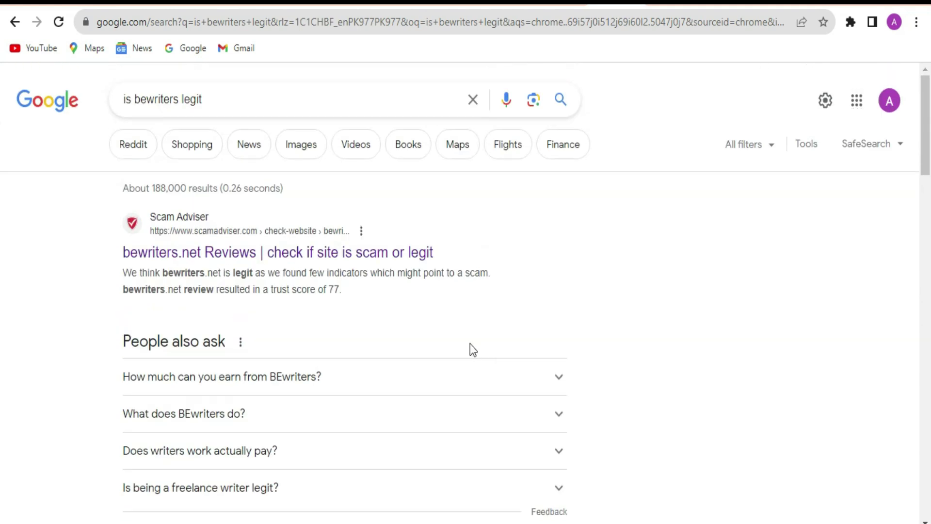
Switch to the bewriters.net homepage and skim its introduction and "What you get" section
left_click(334, 291)
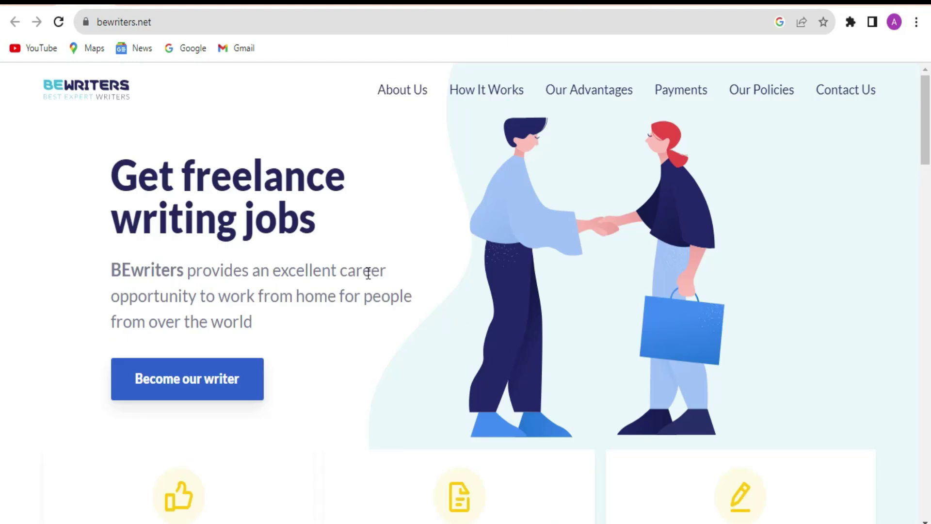
scroll(368, 276, "down", 10)
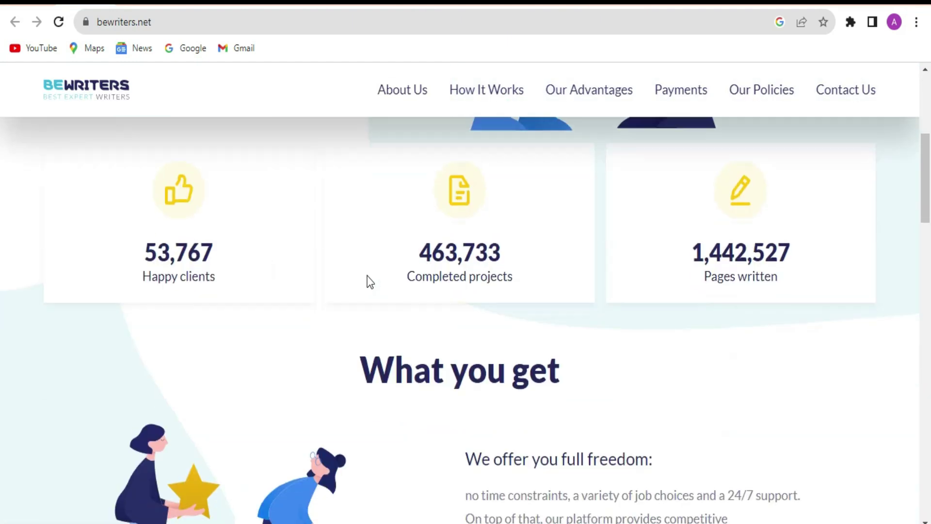
scroll(369, 280, "up", 6)
scroll(368, 280, "up", 5)
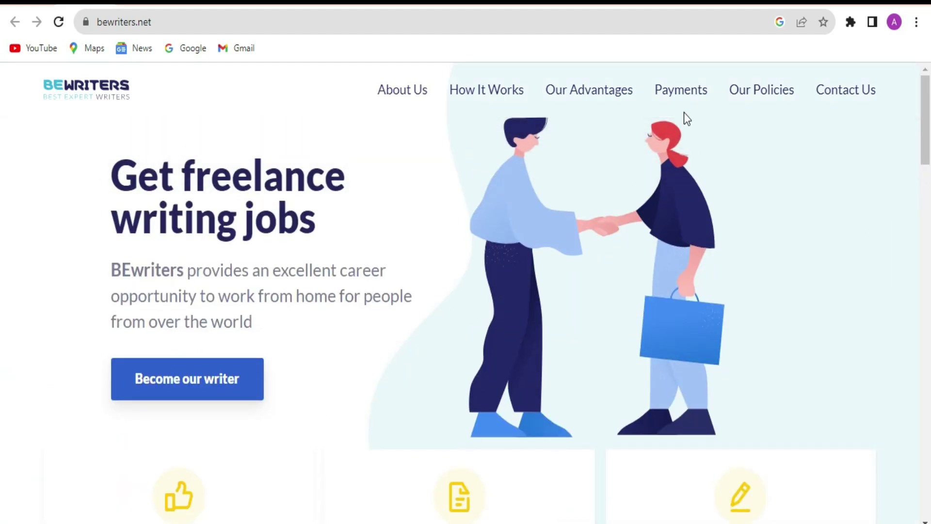
Open the Payments page of bewriters.net and examine the payment methods and writer requirements, highlighting the payment list and Payoneer
right_click(680, 94)
left_click(681, 93)
scroll(513, 369, "down", 6)
scroll(510, 363, "up", 2)
left_click_drag(299, 358, 189, 278)
scroll(389, 311, "down", 2)
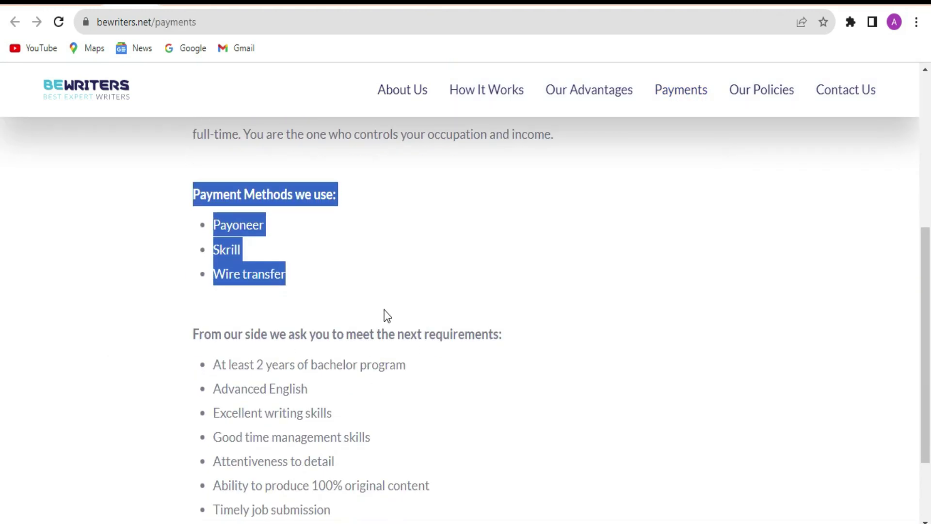
left_click(294, 276)
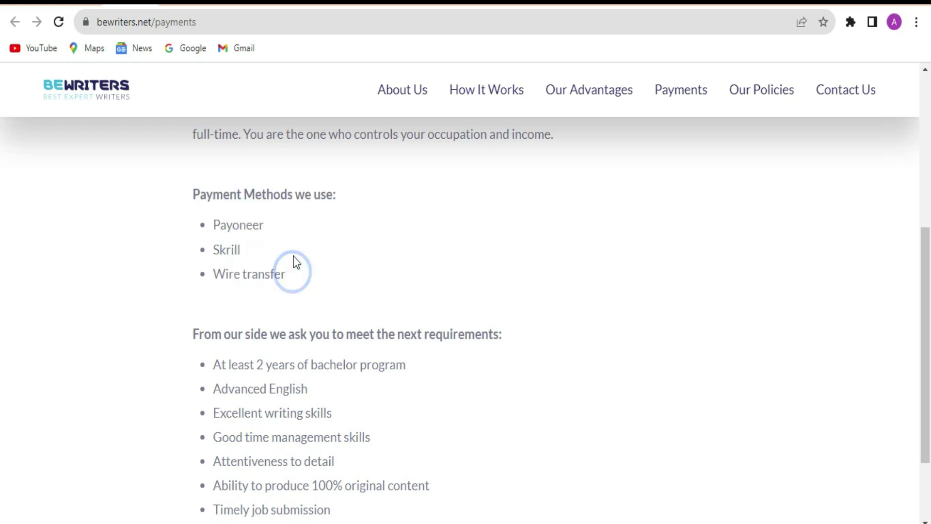
left_click_drag(280, 226, 214, 223)
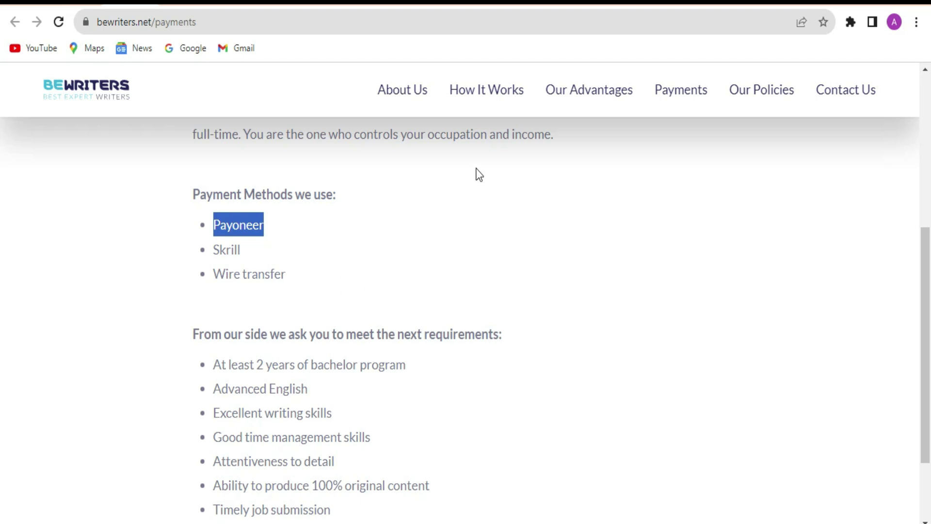
Open the How It Works page and examine the steps from registration to compensation, highlighting key stages and the introductory paragraph
left_click(501, 90)
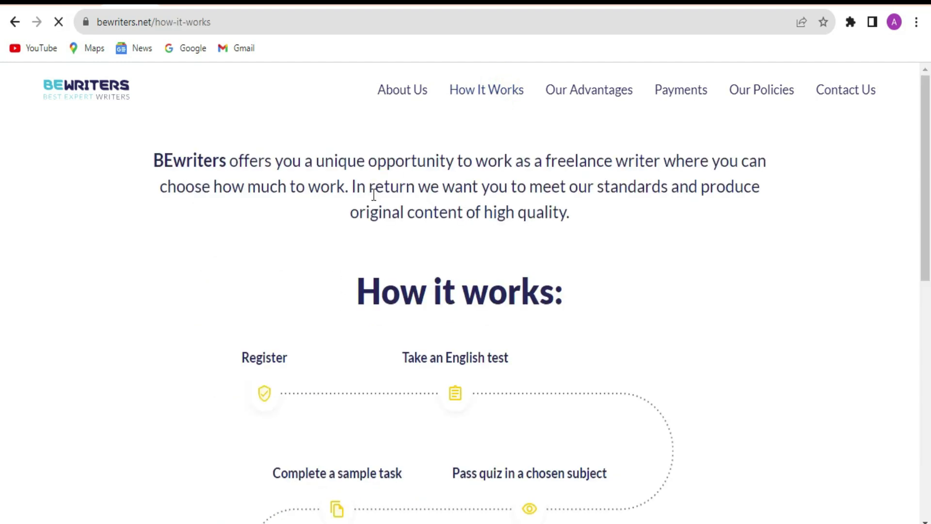
scroll(374, 195, "down", 3)
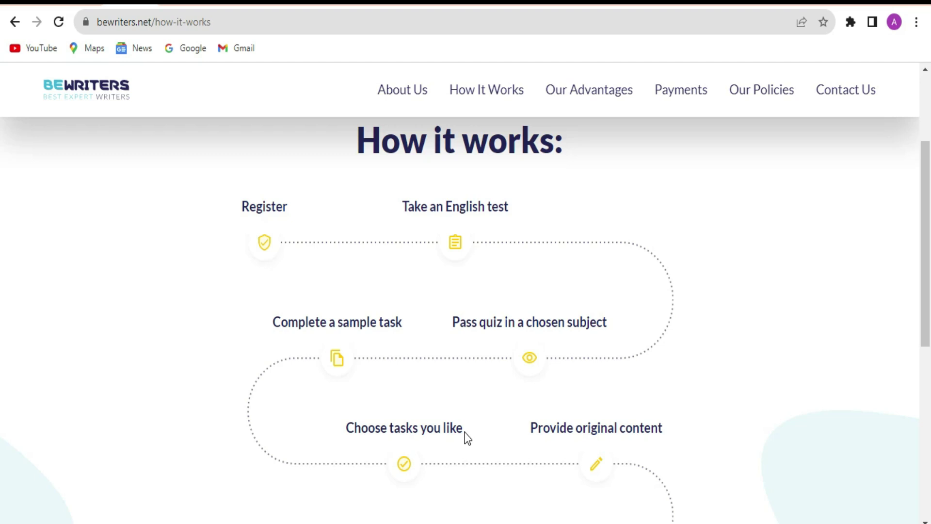
scroll(569, 388, "down", 3)
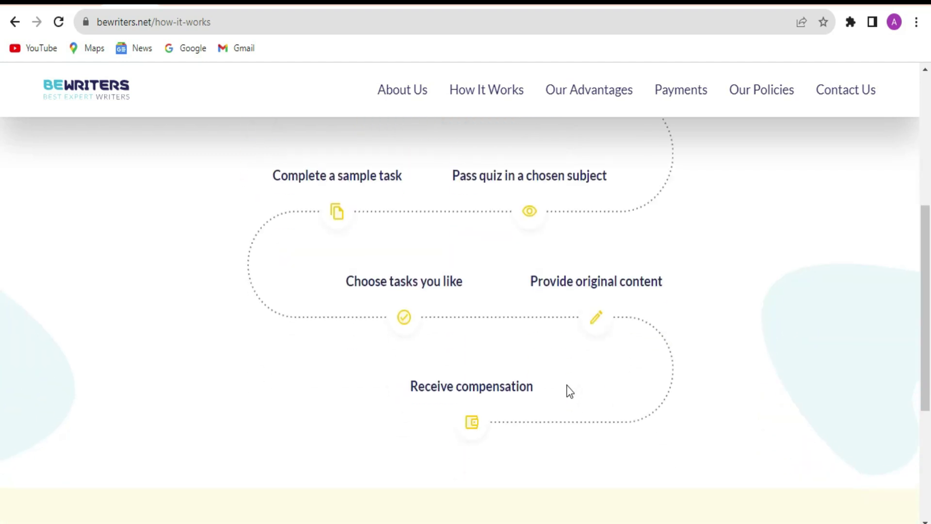
left_click_drag(673, 278, 533, 282)
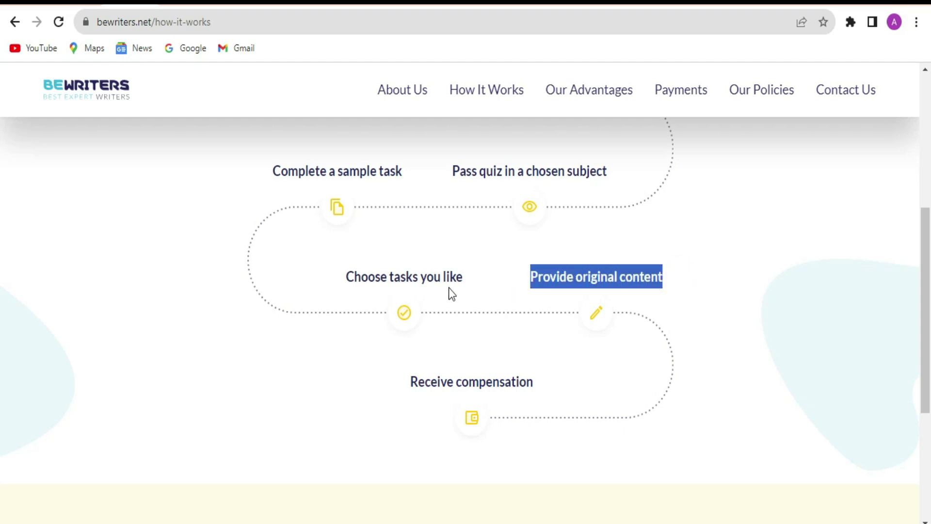
left_click_drag(468, 275, 345, 279)
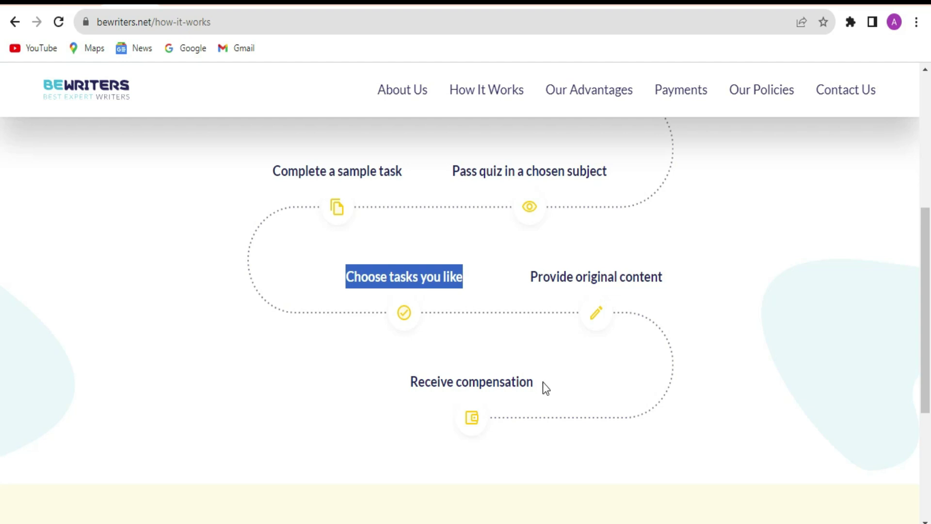
left_click_drag(543, 382, 405, 389)
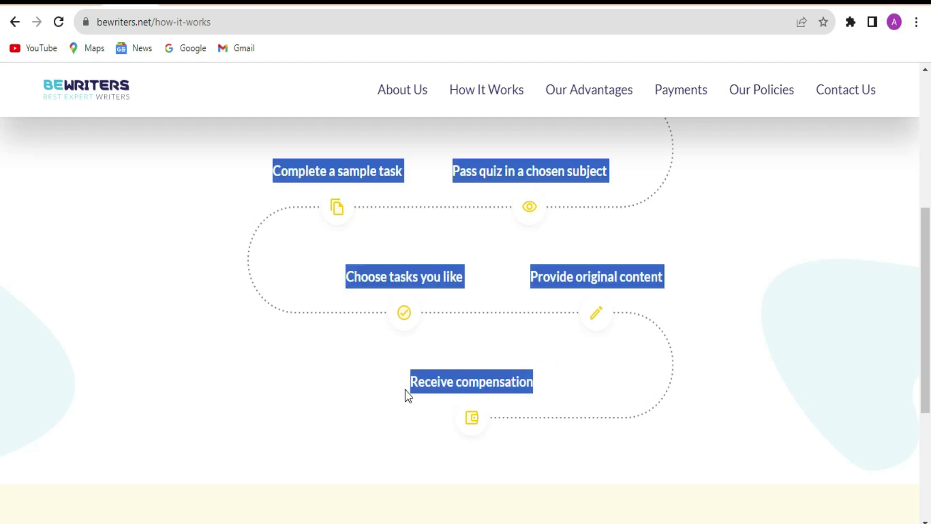
left_click(603, 374)
scroll(528, 373, "up", 6)
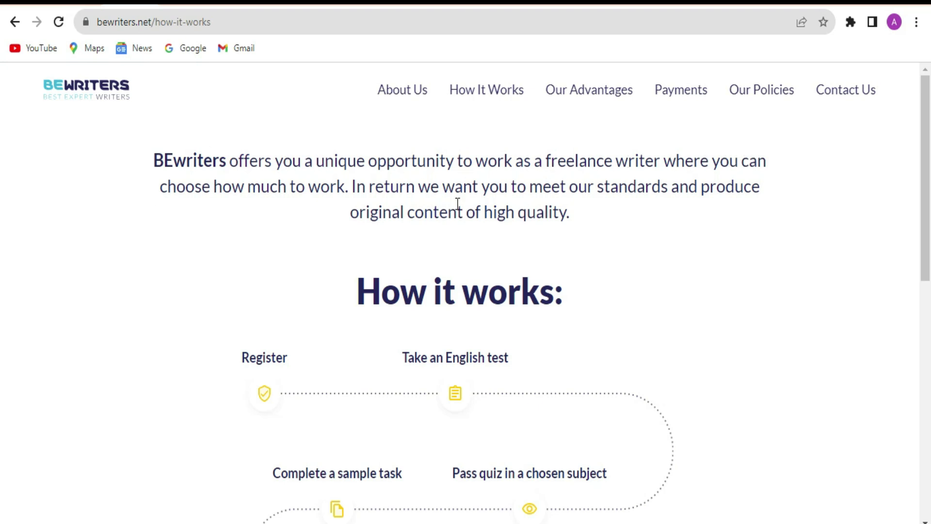
triple_click(414, 185)
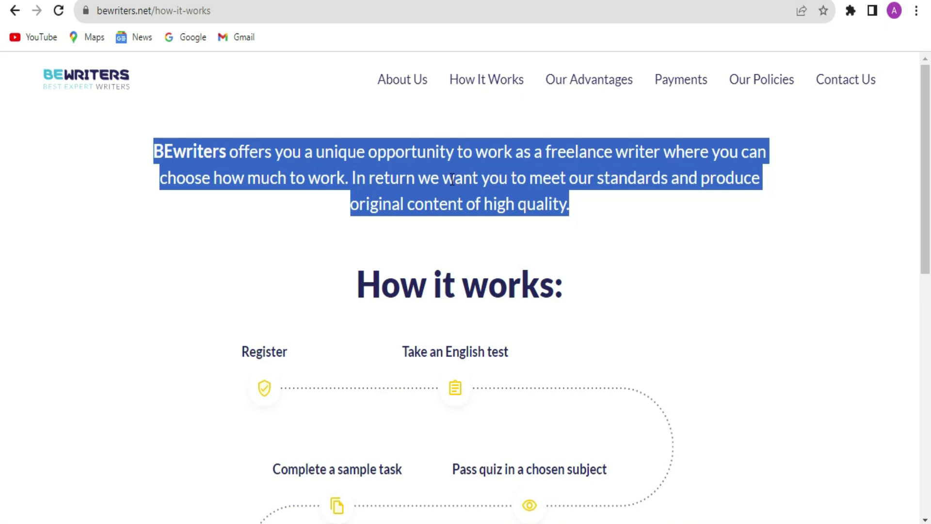
Go back to the homepage by shortening the address to bewriters.net and review the happy clients, completed projects and pages written
left_click_drag(155, 10, 210, 17)
key("BackSpace")
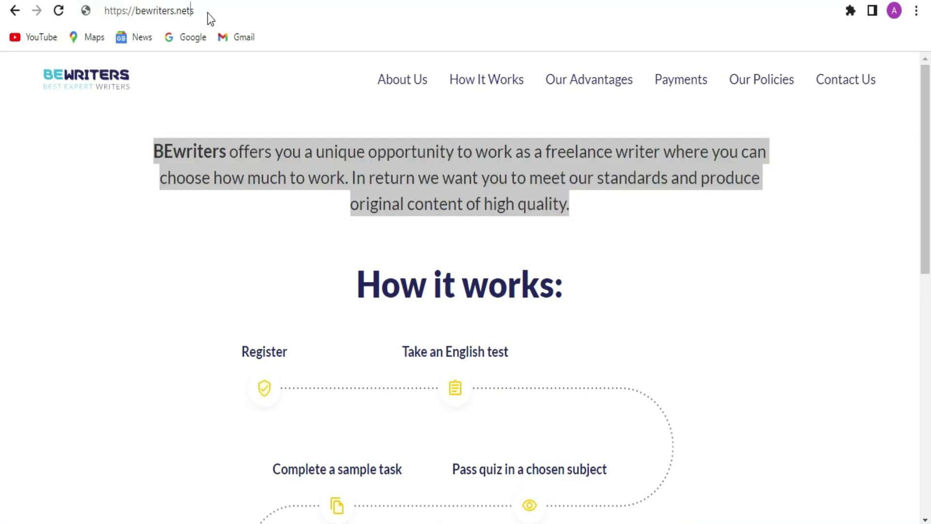
key("BackSpace")
key("Return")
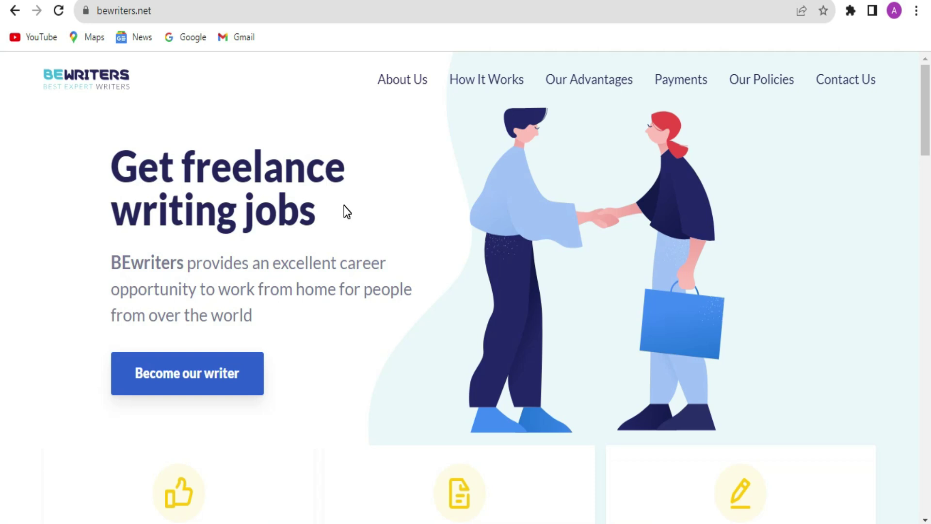
scroll(344, 205, "down", 5)
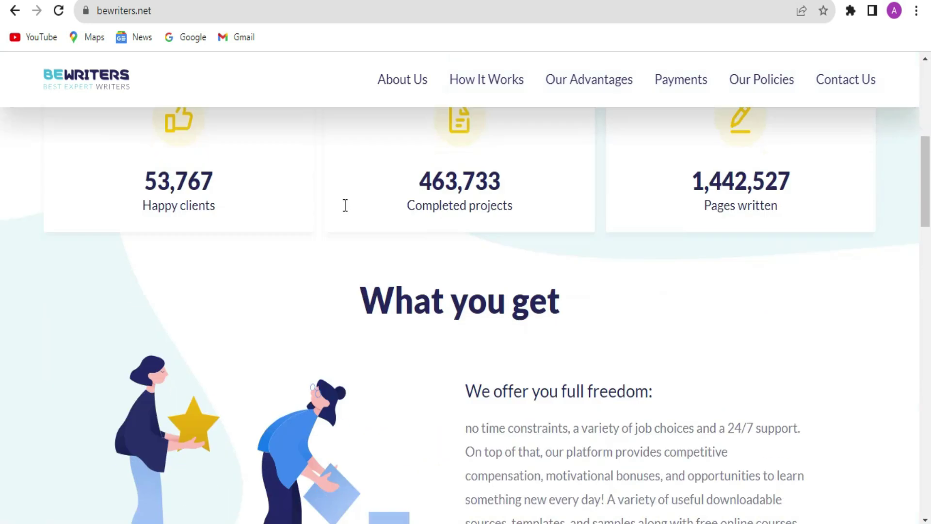
scroll(237, 335, "up", 1)
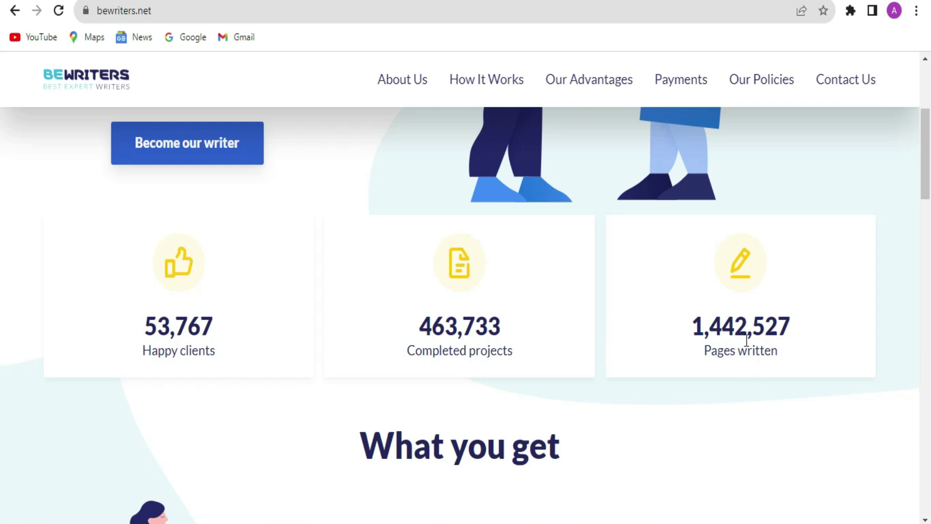
scroll(723, 341, "down", 2)
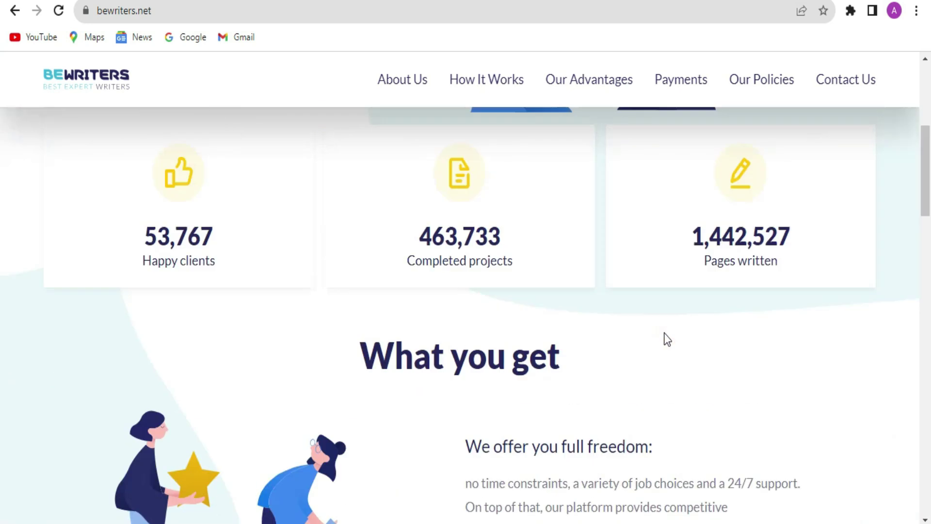
scroll(665, 338, "up", 7)
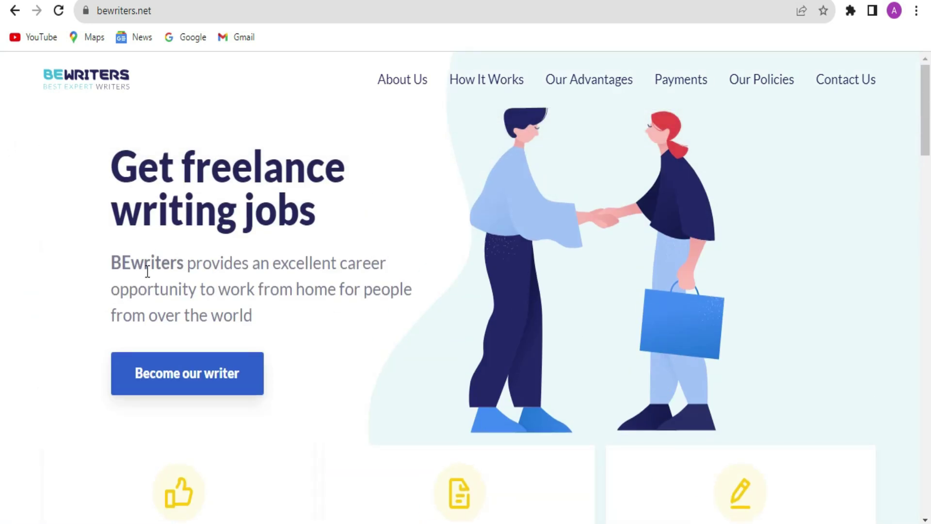
Open the Bewriters writer registration form and create an account with the pre-filled e-mail address
left_click(200, 378)
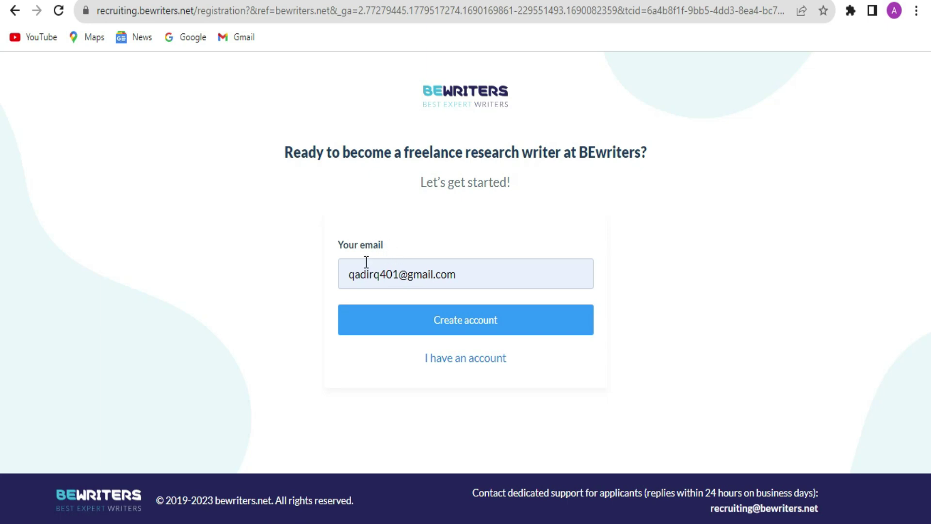
left_click(490, 323)
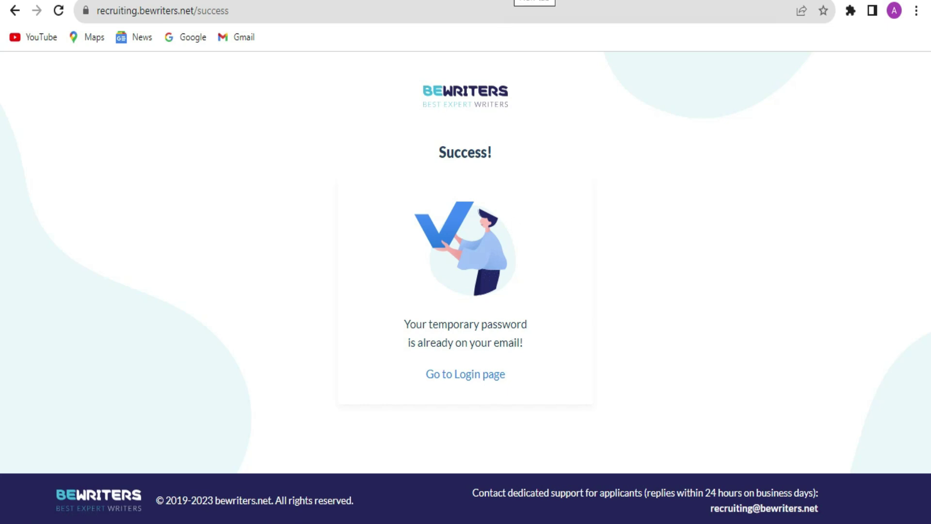
Open Gmail in a new tab and read the Bewriters application e-mail, highlighting the temporary account password
key("ctrl+t")
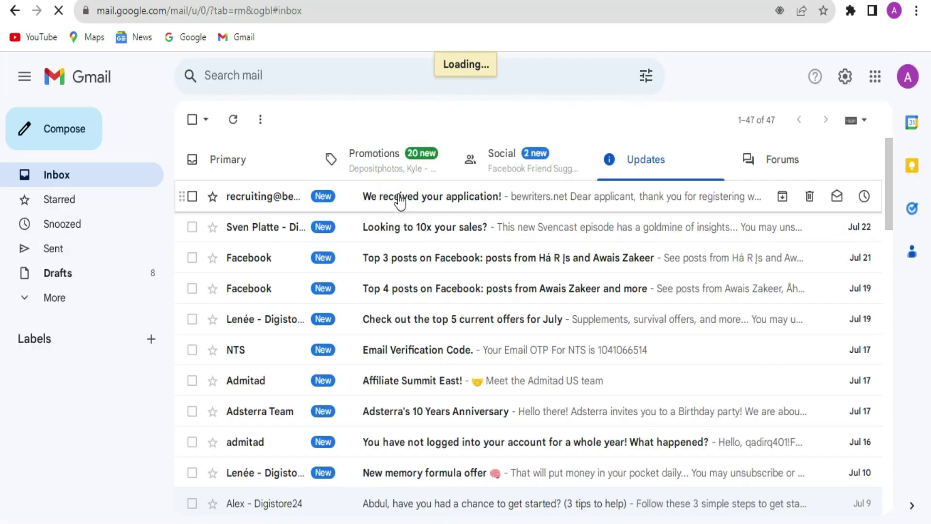
left_click(396, 197)
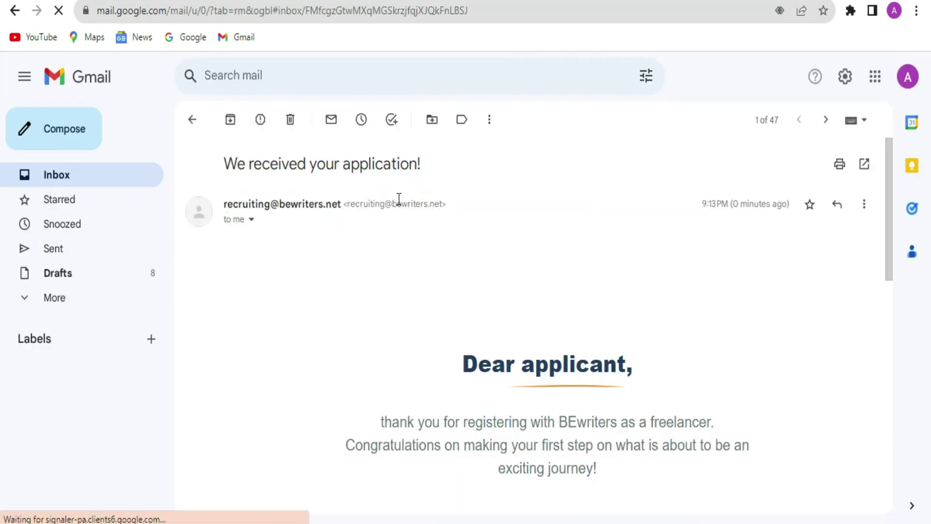
scroll(508, 240, "down", 6)
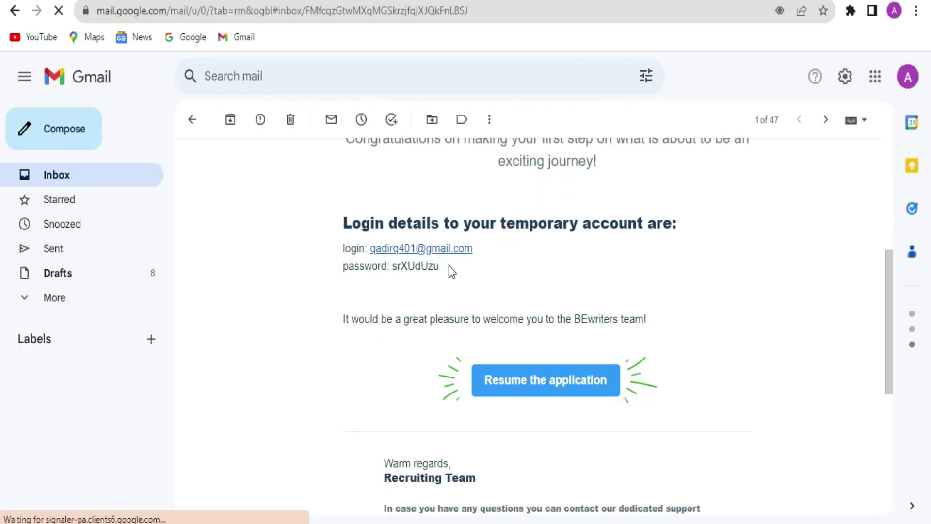
left_click_drag(446, 266, 396, 271)
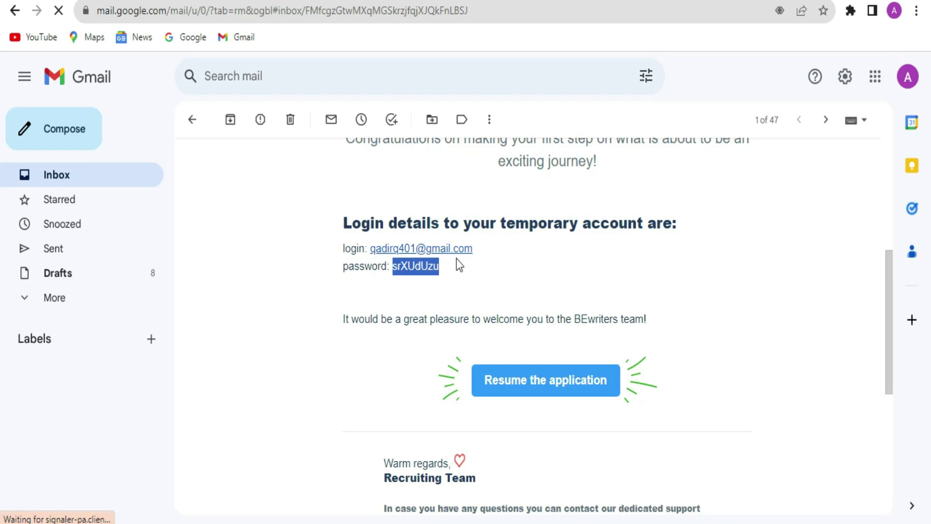
scroll(524, 314, "down", 5)
scroll(540, 228, "up", 3)
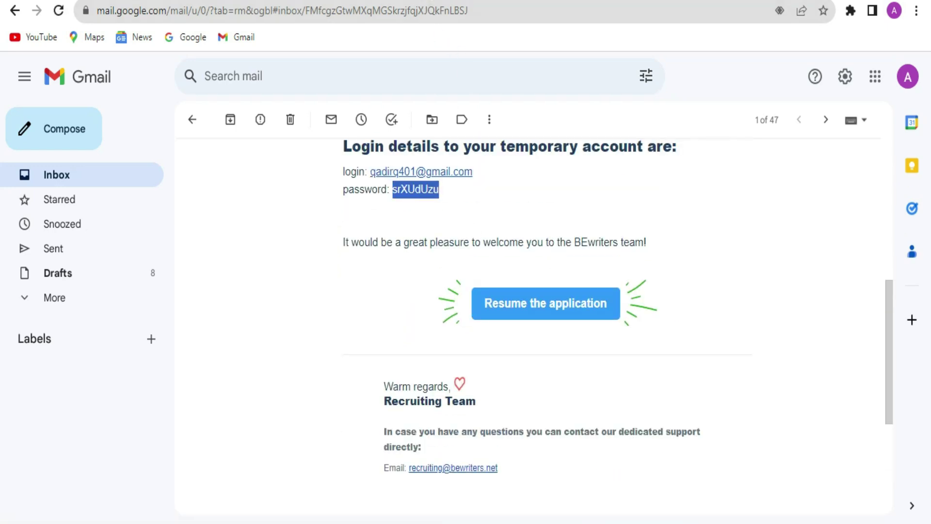
Go to the Bewriters login page and fill in the login e-mail address copied from the application e-mail
left_click(424, 4)
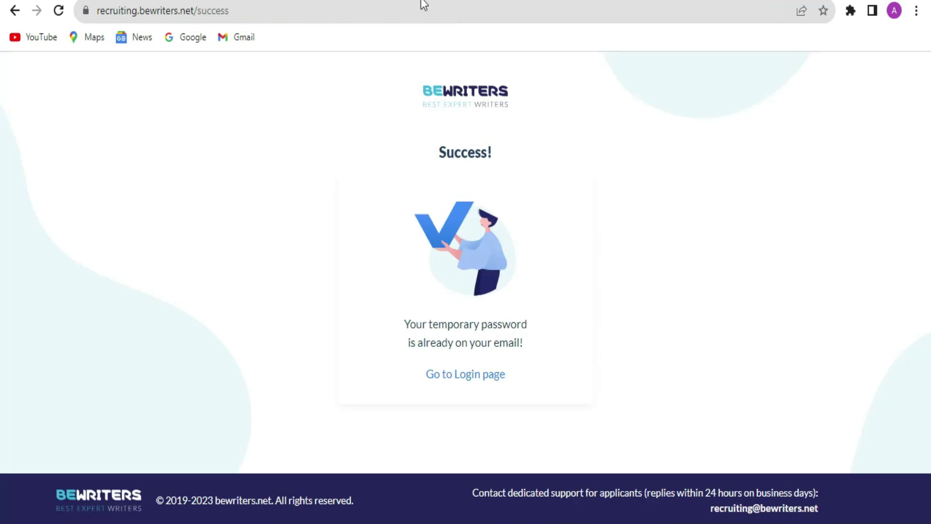
left_click(480, 376)
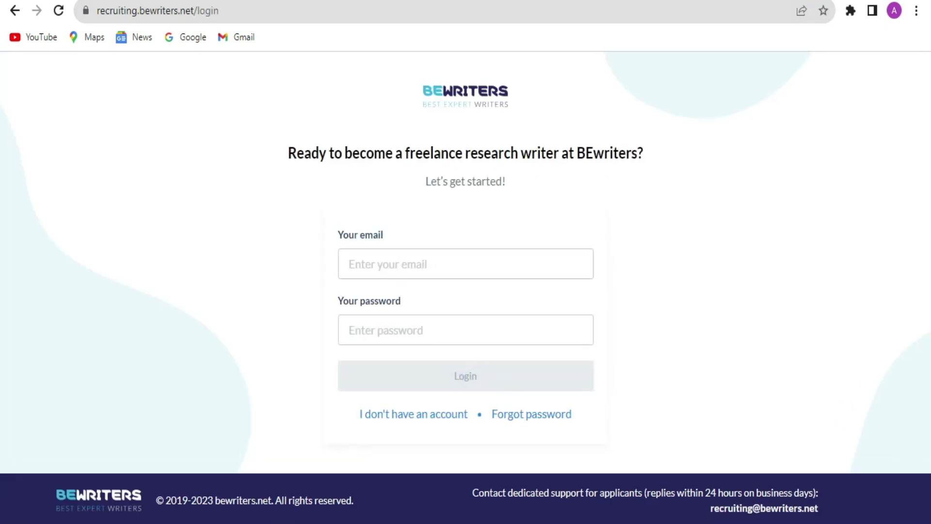
key("ctrl+Tab")
left_click_drag(480, 171, 372, 173)
key("ctrl+c")
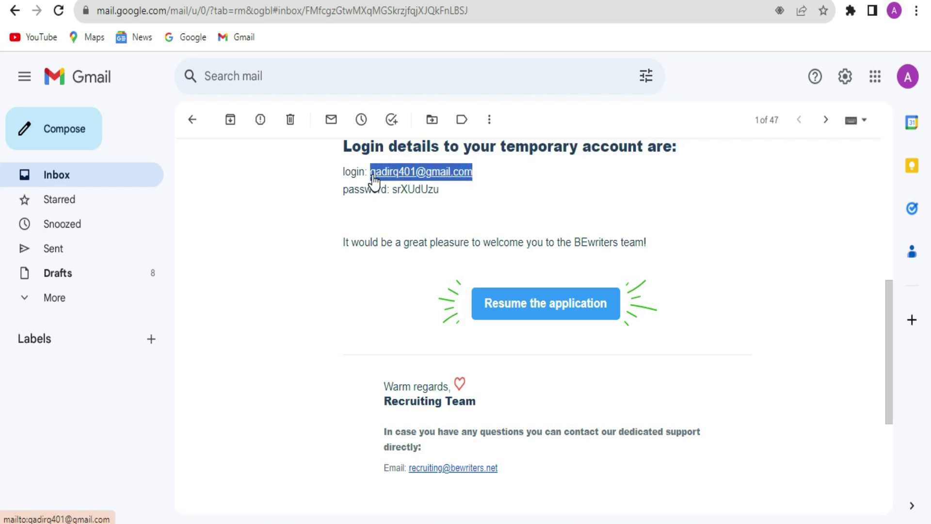
key("ctrl+Tab")
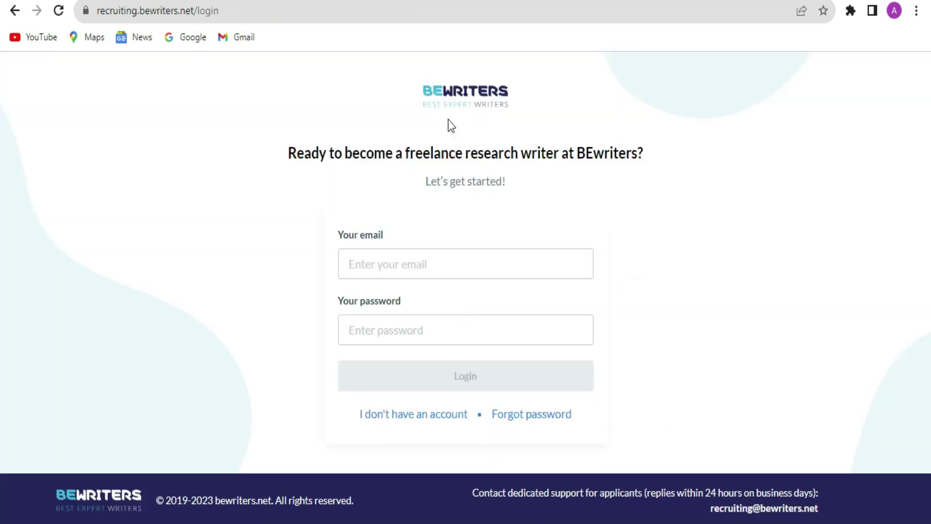
left_click(424, 264)
key("ctrl+v")
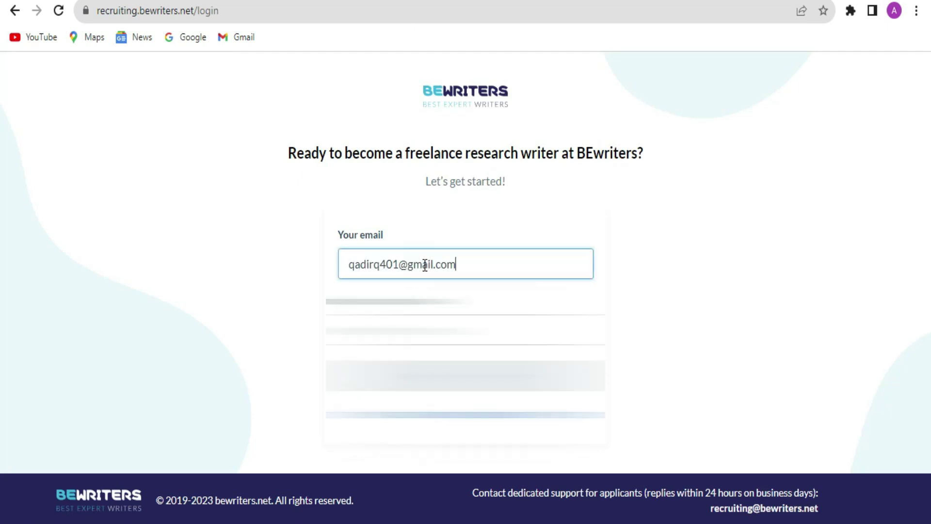
Copy the temporary password from the e-mail into the password field, log in to Bewriters and decline saving the password in the browser
key("ctrl+Tab")
left_click_drag(441, 192, 394, 193)
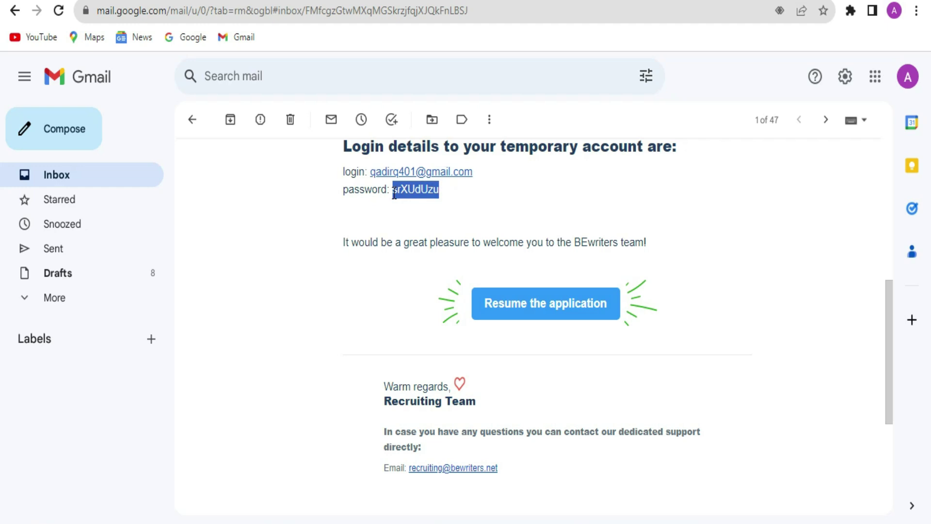
key("ctrl+Tab")
left_click(380, 328)
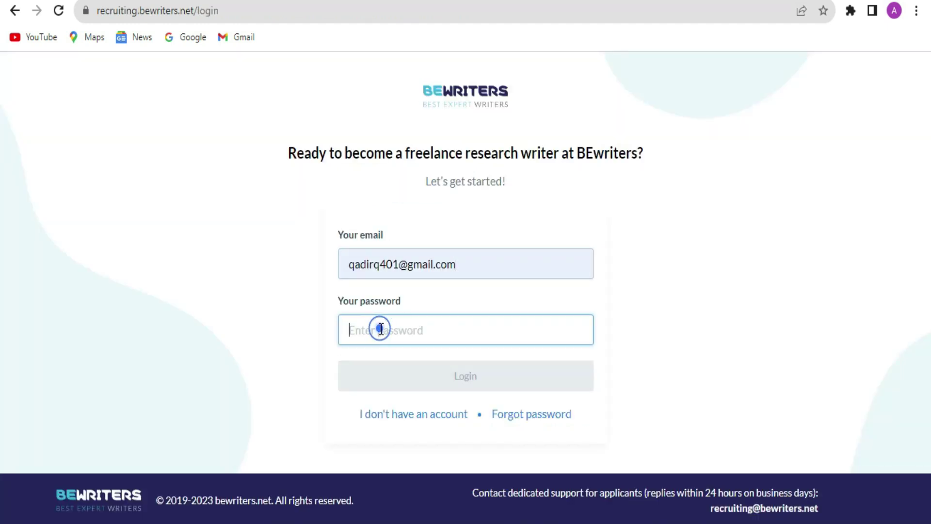
key("ctrl+v")
left_click(446, 381)
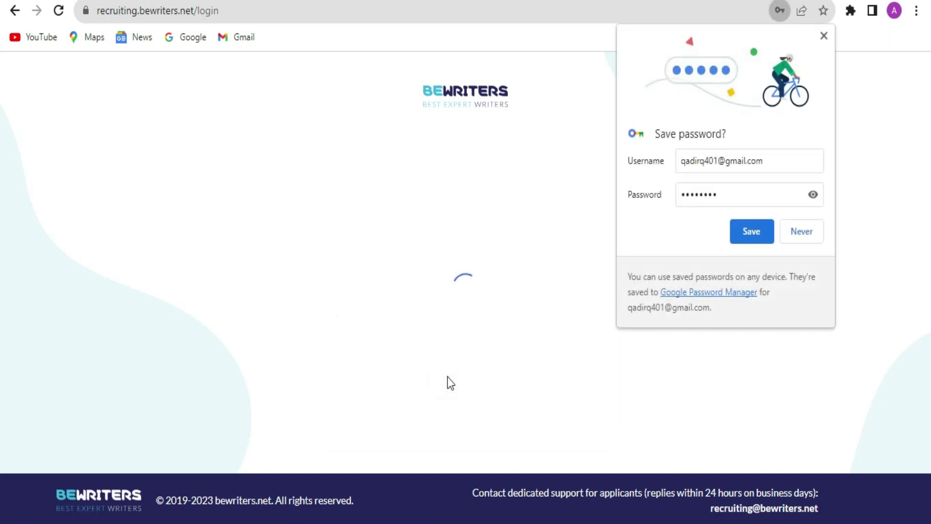
left_click(795, 232)
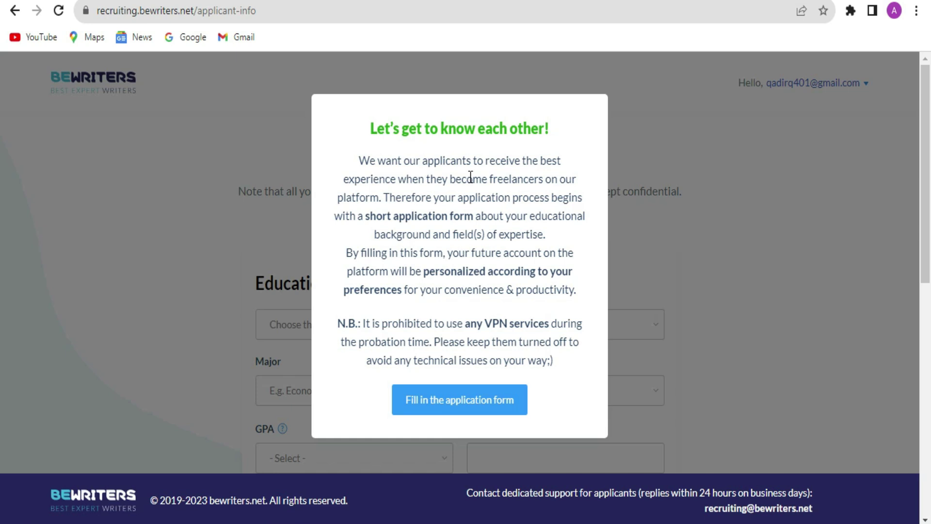
Proceed from the introductory message to the application form and look over its Educational background section
scroll(530, 305, "down", 3)
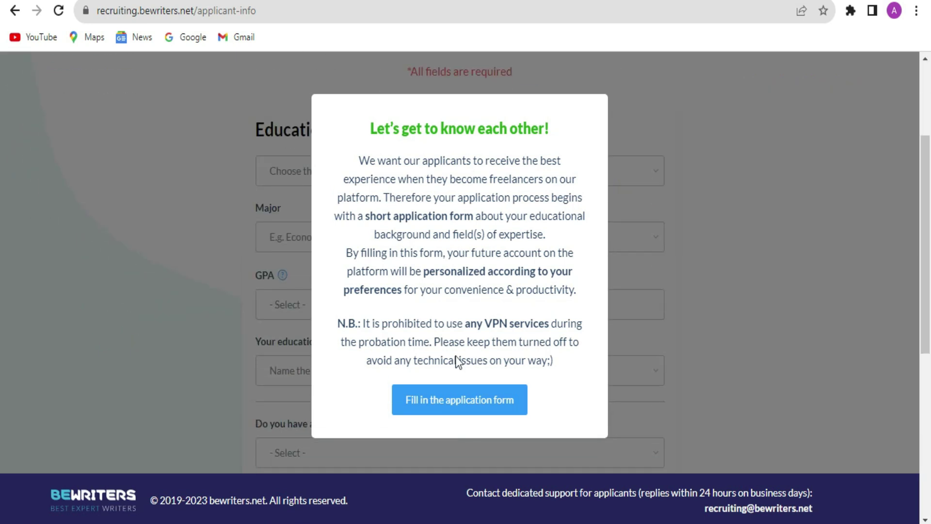
left_click(459, 402)
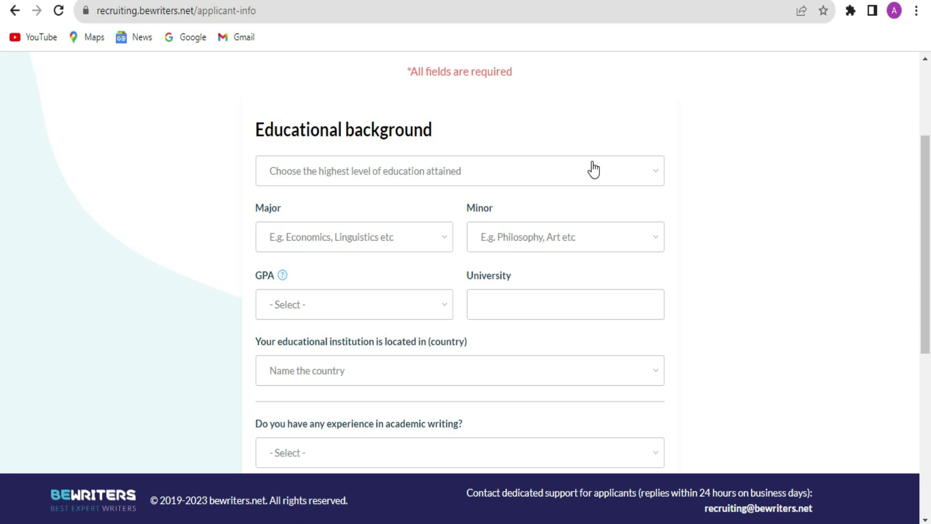
scroll(593, 169, "up", 3)
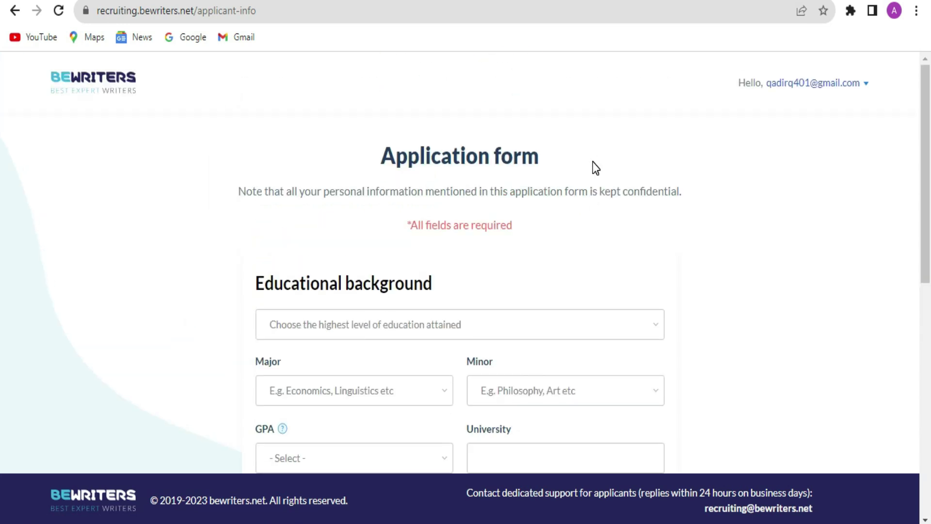
scroll(593, 162, "down", 3)
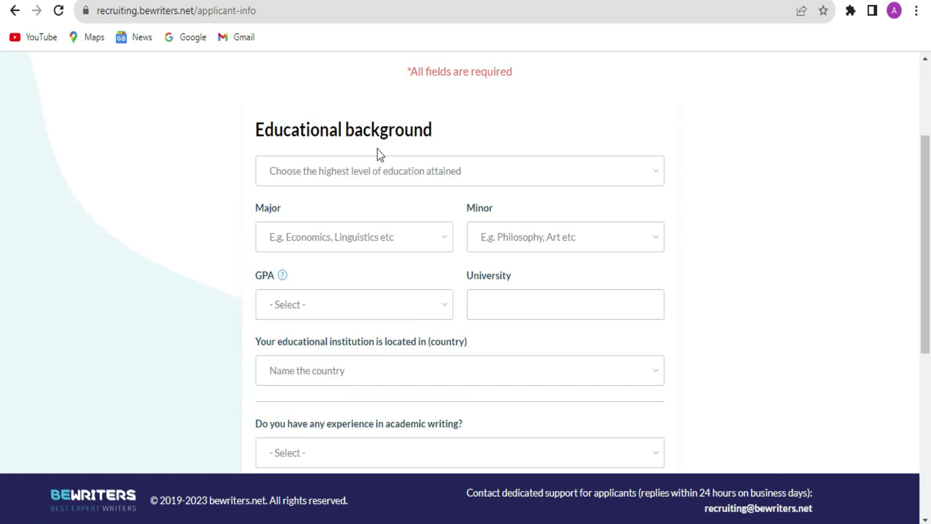
Set the highest level of education to Bachelor's degree and the major to English
left_click(633, 171)
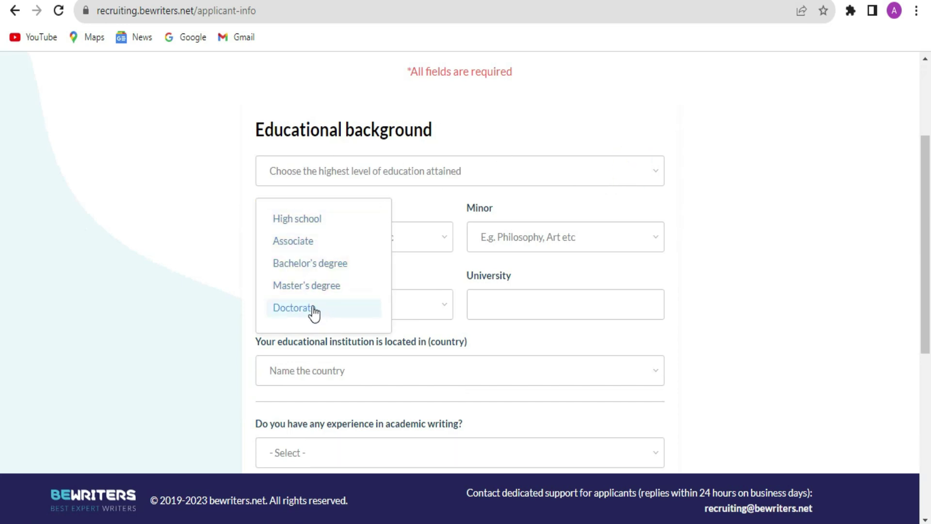
left_click(322, 266)
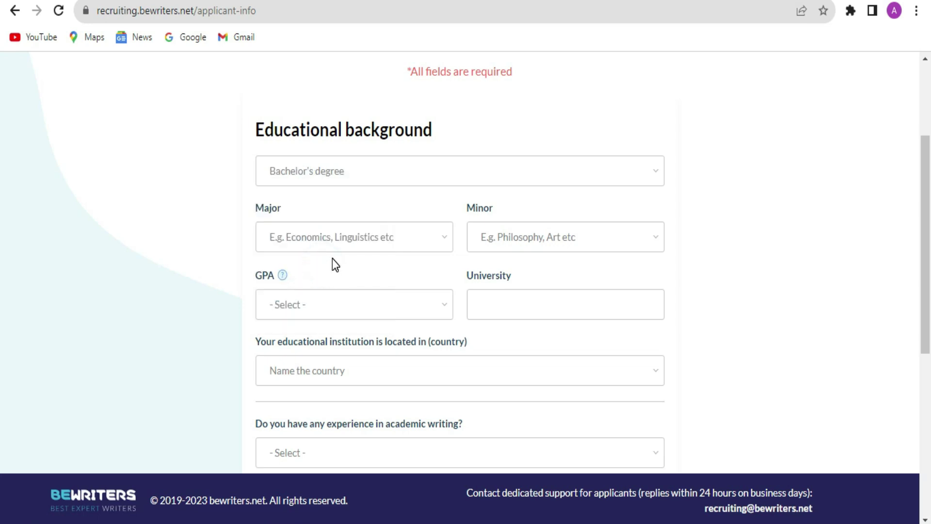
left_click(574, 170)
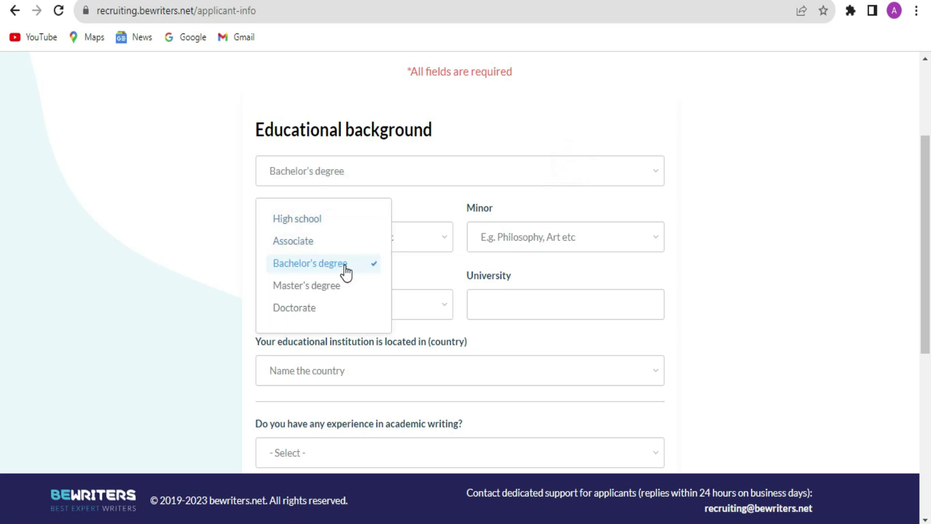
left_click(337, 260)
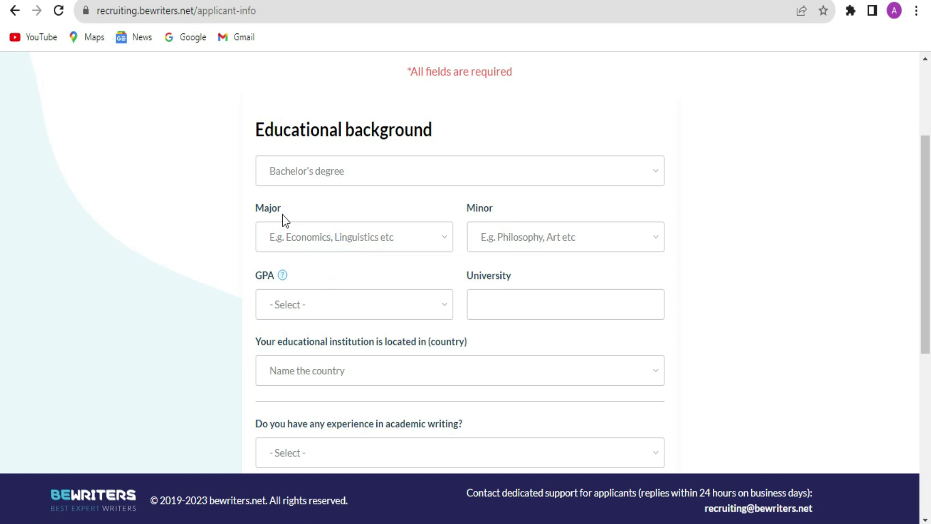
left_click(413, 245)
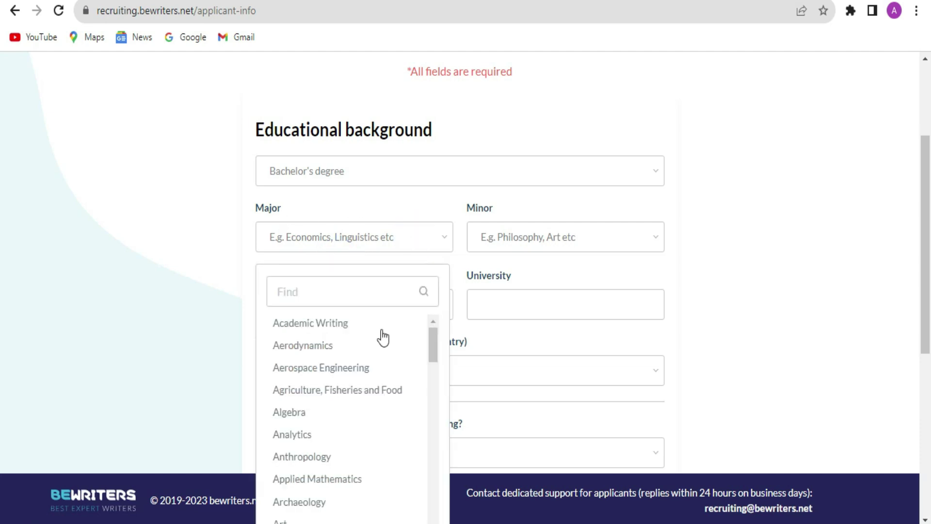
scroll(381, 340, "down", 15)
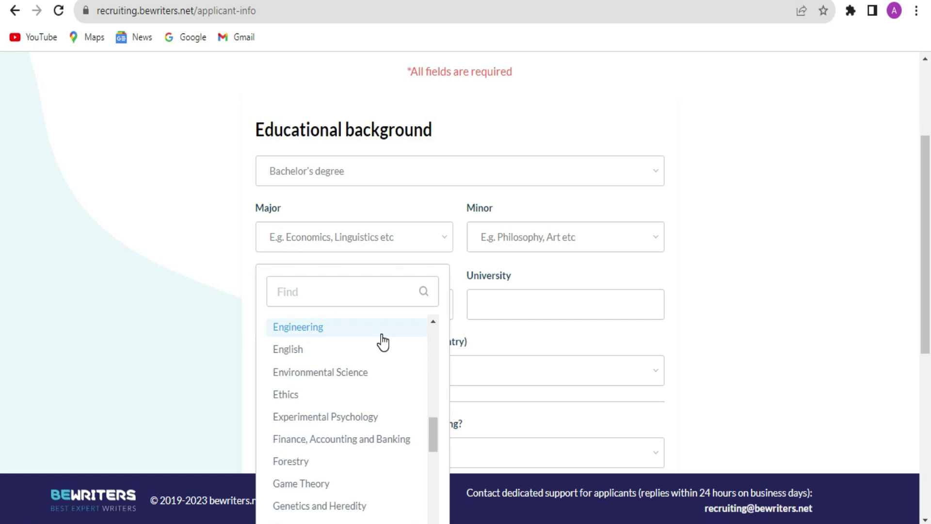
left_click(286, 352)
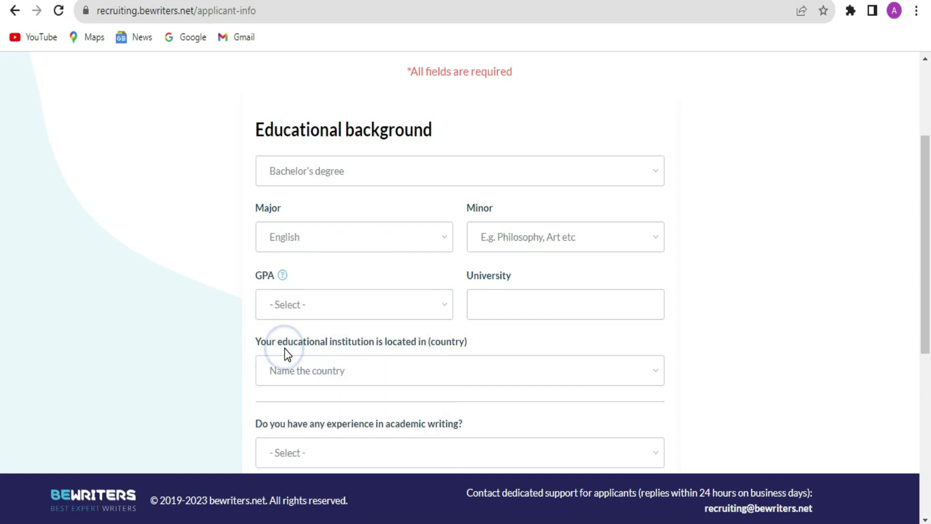
Choose Environmental Science as the minor in the educational background
left_click(545, 245)
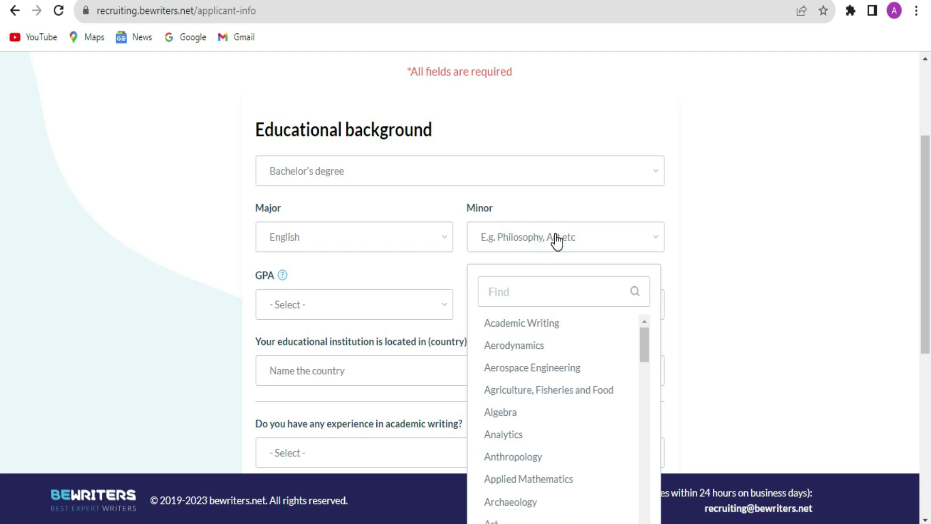
scroll(559, 341, "down", 2)
scroll(561, 342, "down", 6)
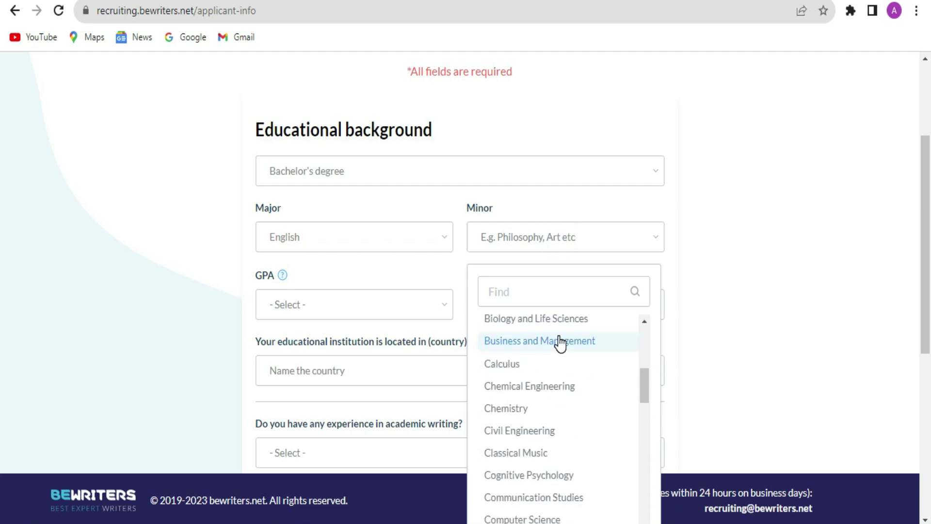
scroll(513, 412, "down", 3)
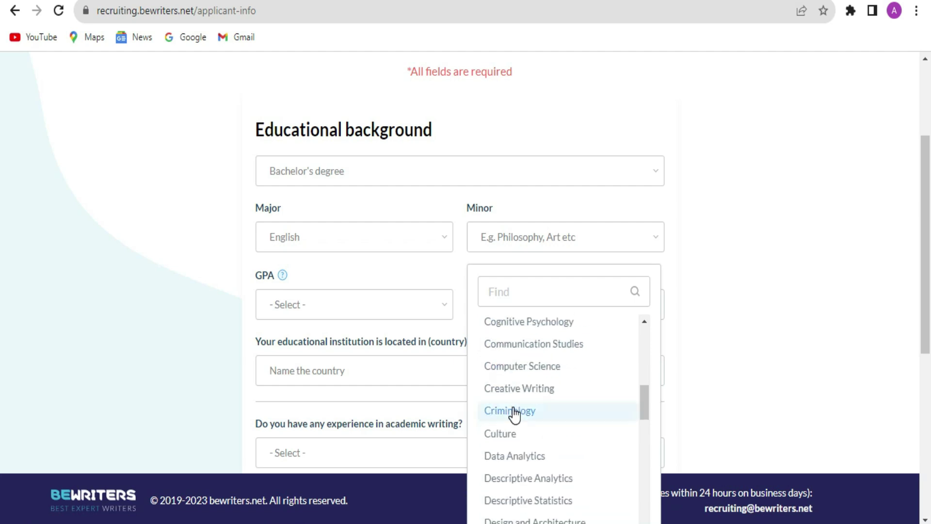
scroll(514, 415, "down", 3)
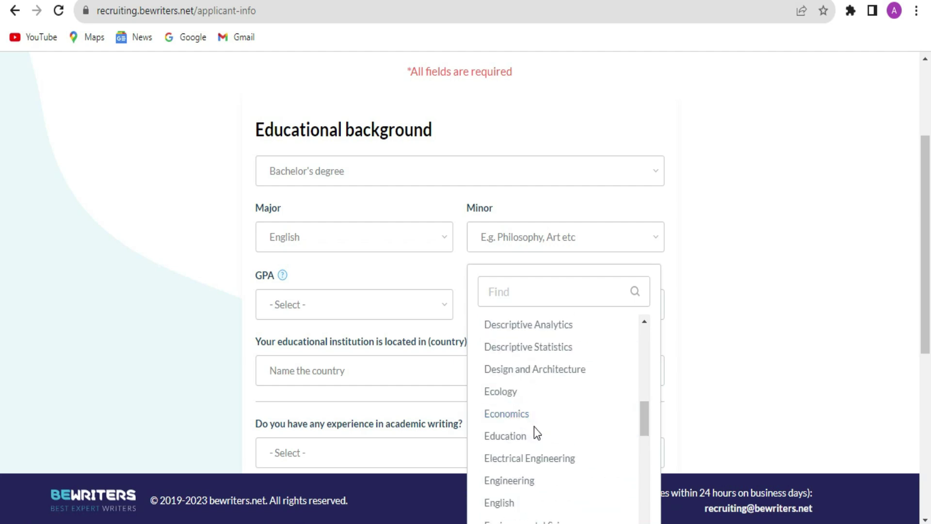
scroll(535, 429, "down", 4)
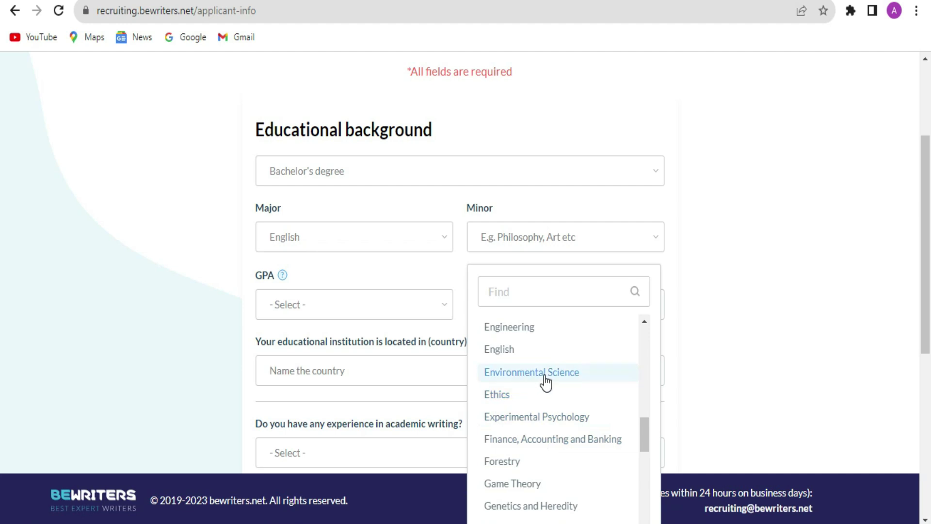
left_click(546, 382)
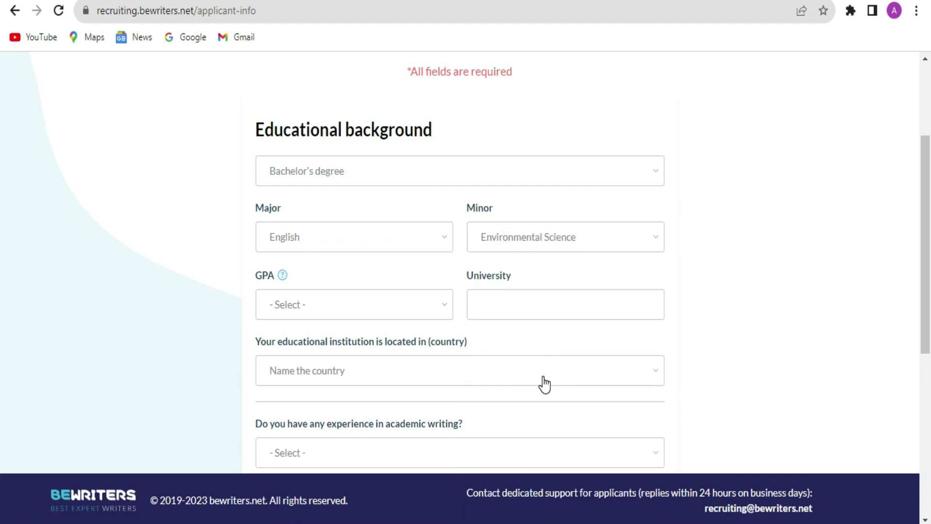
Set the GPA to 3.0 and enter "Punjab university" as the university, with a capital P
left_click(333, 310)
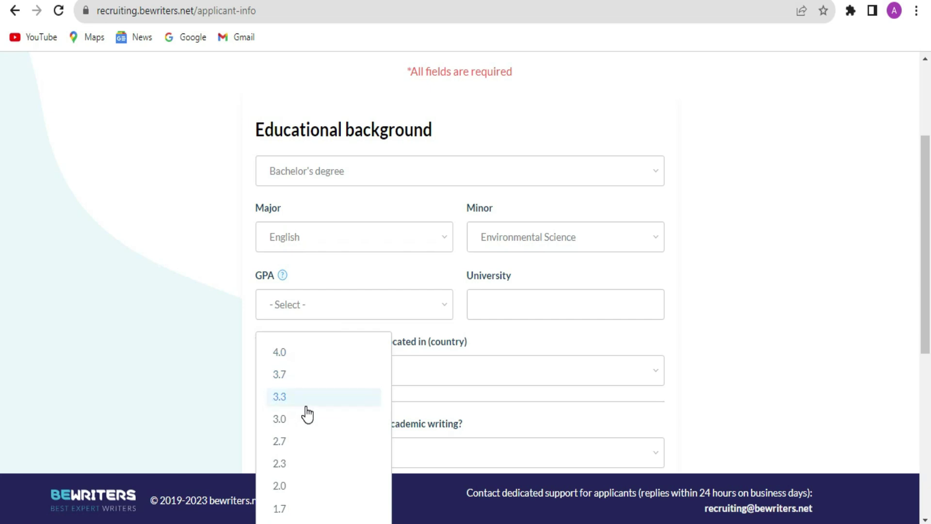
left_click(286, 419)
left_click(584, 312)
type("punjab university")
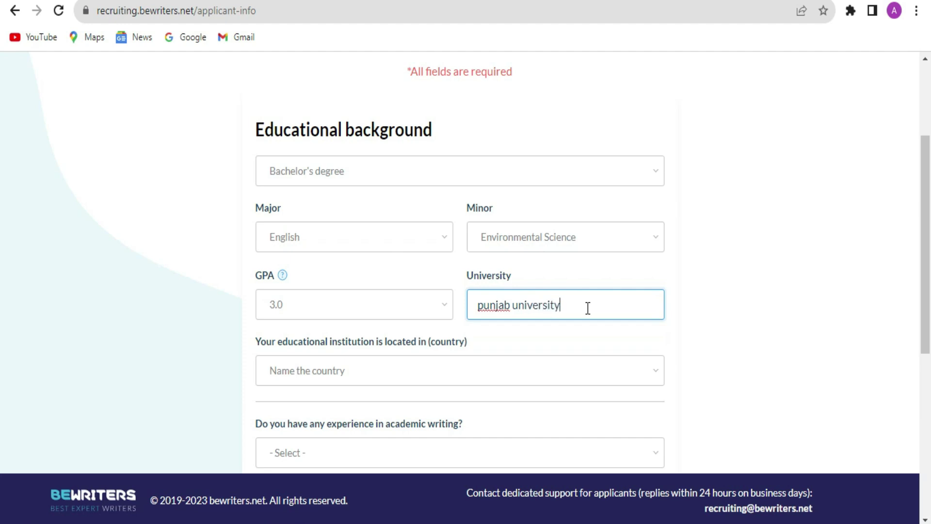
left_click(484, 306)
key("BackSpace")
type("PP")
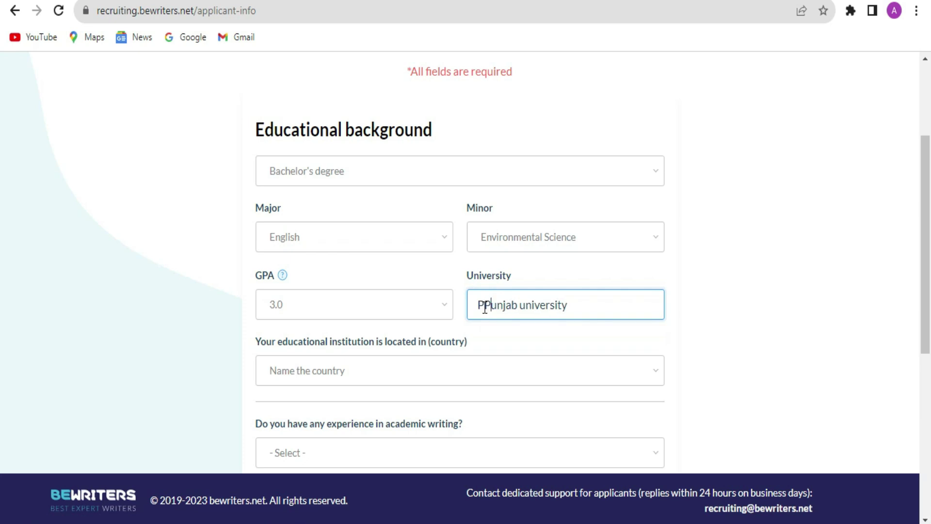
key("BackSpace")
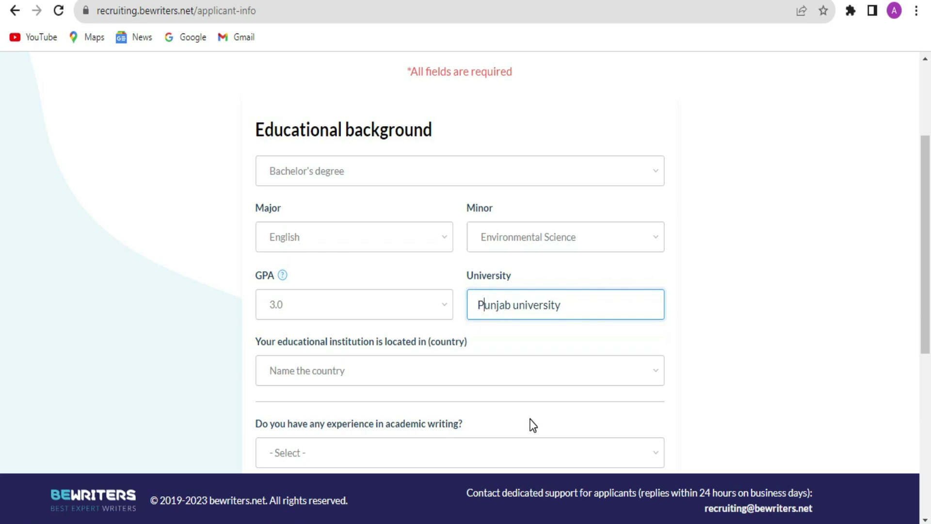
Set the country of the educational institution to Pakistan
scroll(578, 330, "down", 3)
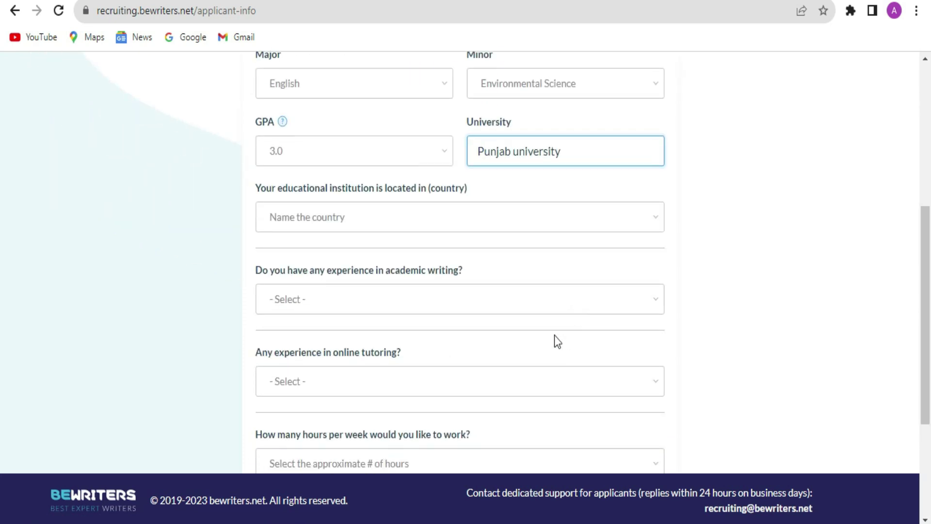
left_click(412, 222)
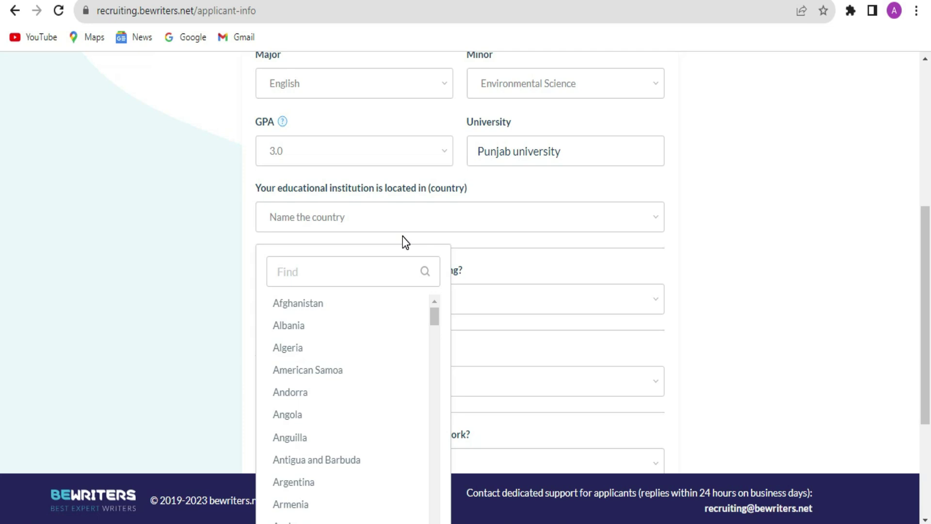
scroll(366, 339, "down", 10)
scroll(366, 342, "down", 20)
scroll(366, 348, "down", 17)
scroll(366, 358, "down", 8)
left_click(287, 388)
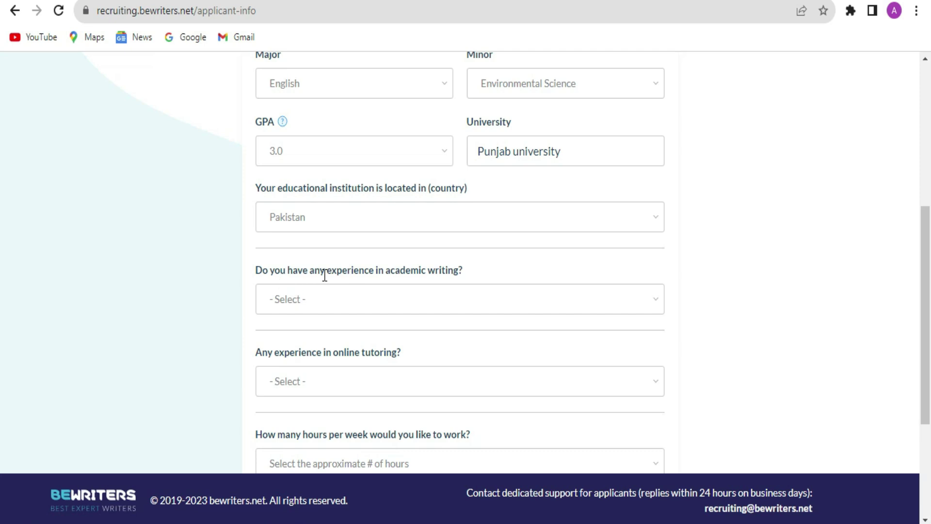
Set the academic writing experience to 1 - 2 years
left_click(537, 292)
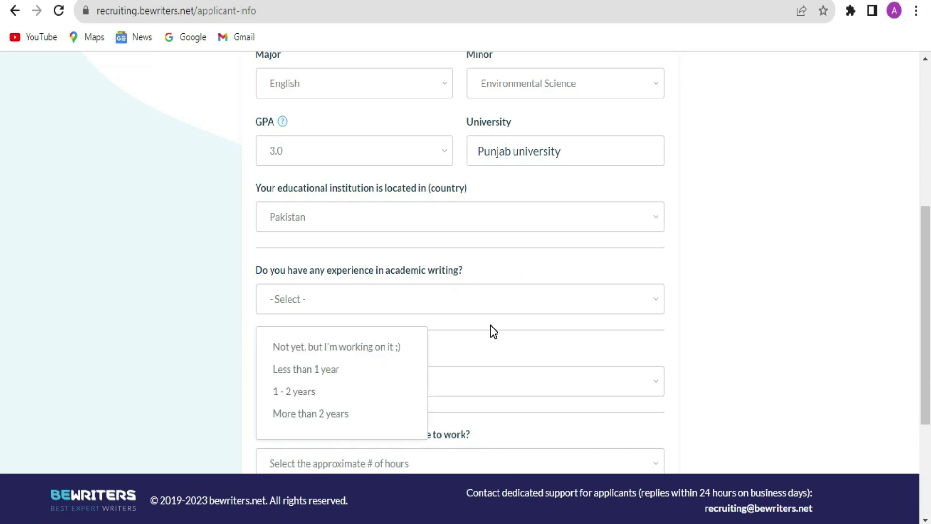
left_click(304, 394)
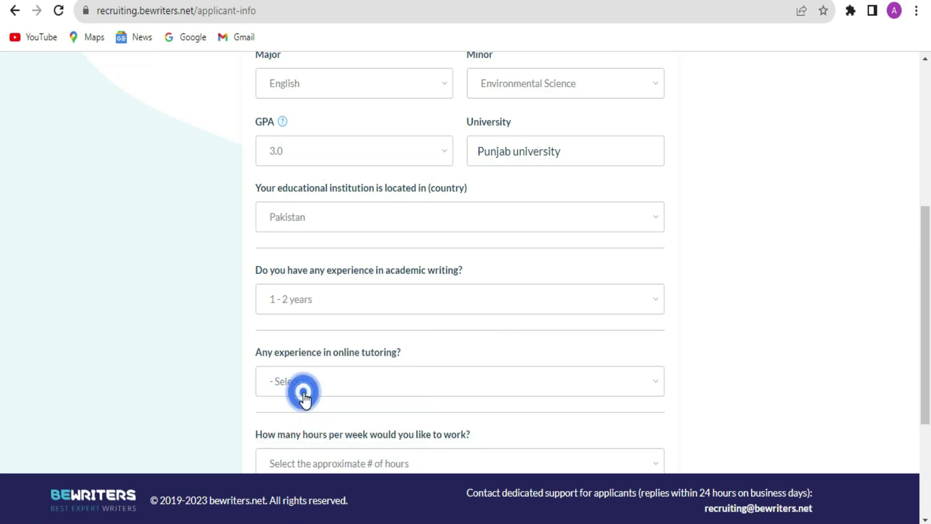
left_click(647, 316)
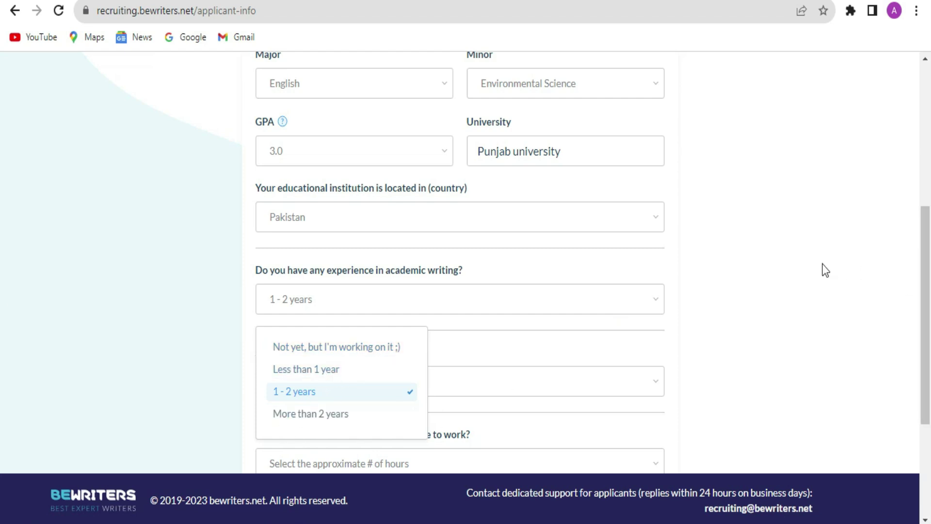
left_click(796, 275)
Set the online tutoring experience to 1 - 2 years and enter "writerlab" as the platform name
scroll(561, 324, "down", 4)
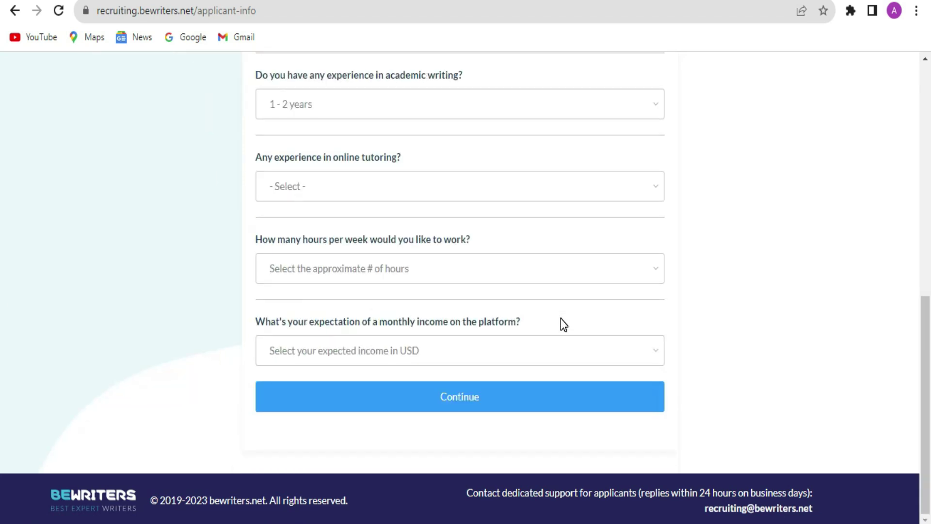
left_click(533, 186)
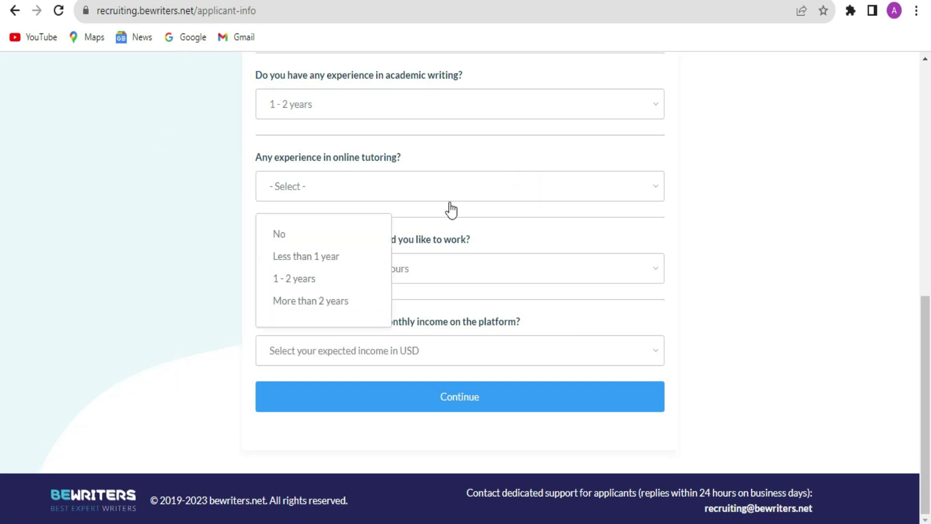
left_click(303, 285)
scroll(400, 245, "up", 2)
scroll(402, 246, "down", 2)
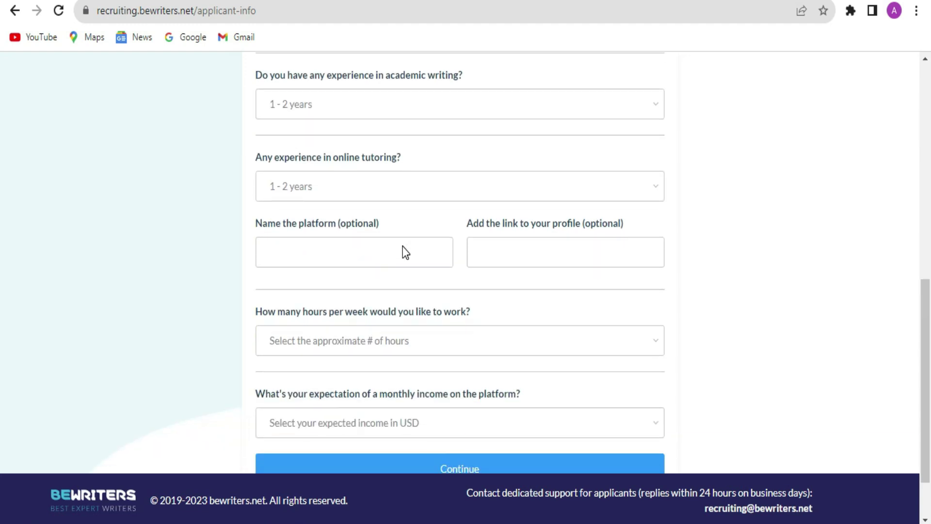
left_click(318, 250)
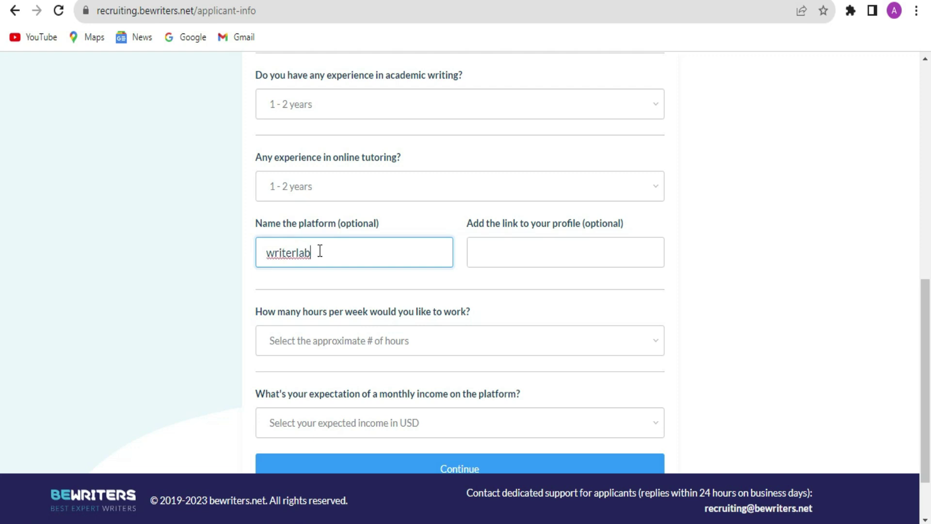
Set the desired working hours per week to 20-30 and review the other available hour ranges
left_click_drag(627, 223, 517, 258)
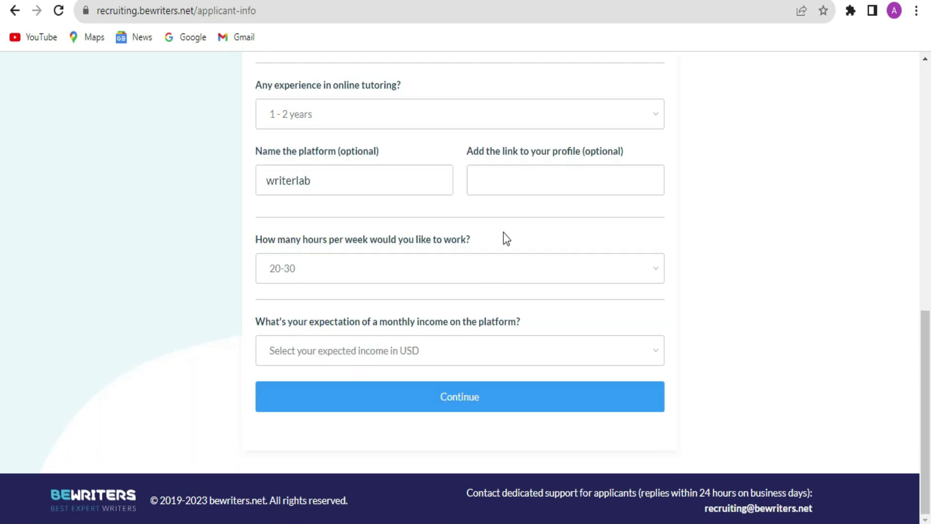
left_click_drag(502, 232, 398, 238)
left_click_drag(320, 238, 260, 236)
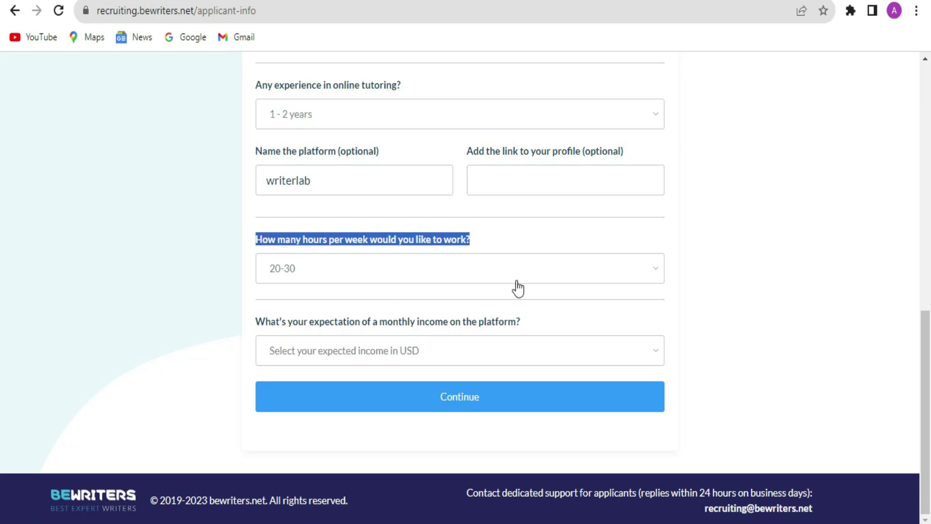
left_click(598, 269)
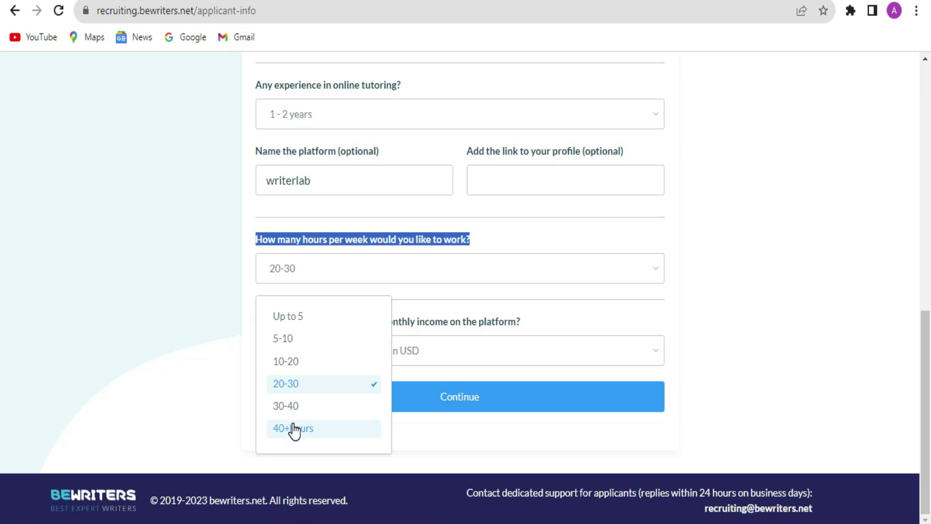
left_click(520, 235)
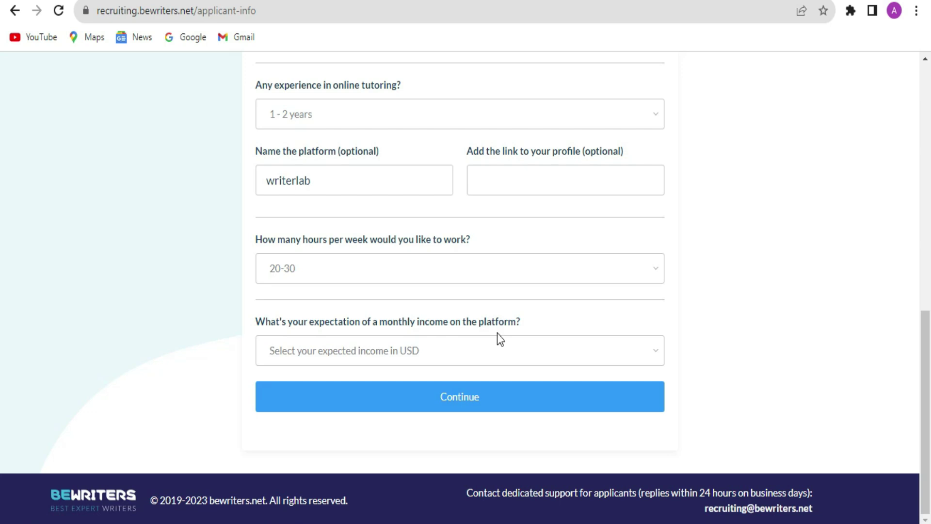
Set the expected monthly income to $600 - $800 and continue to the preferred subjects page
left_click(557, 362)
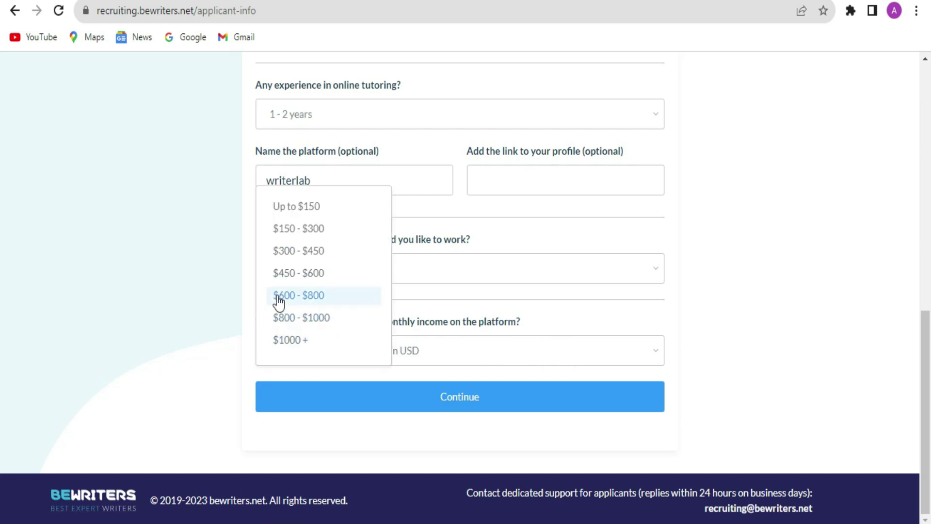
left_click(322, 297)
left_click(484, 392)
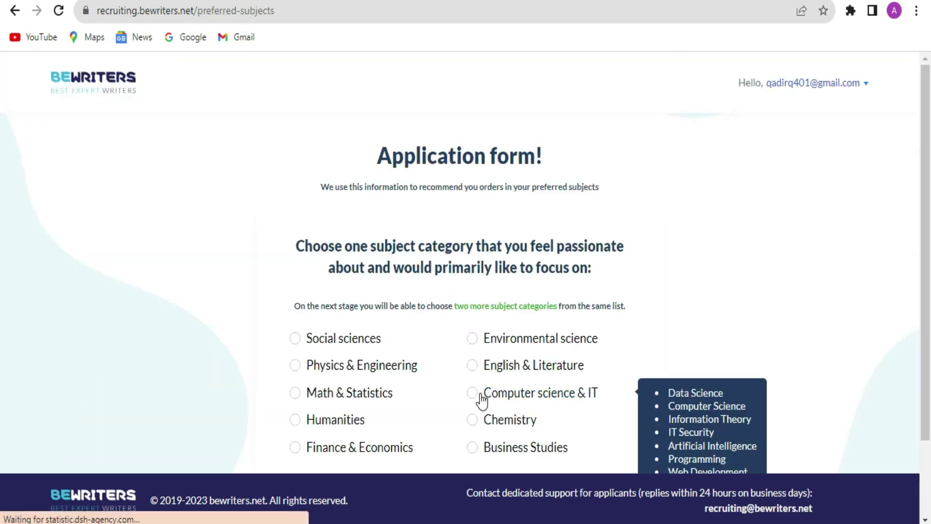
Choose English & Literature as the primary subject category and continue to the additional subject choices
scroll(565, 259, "down", 2)
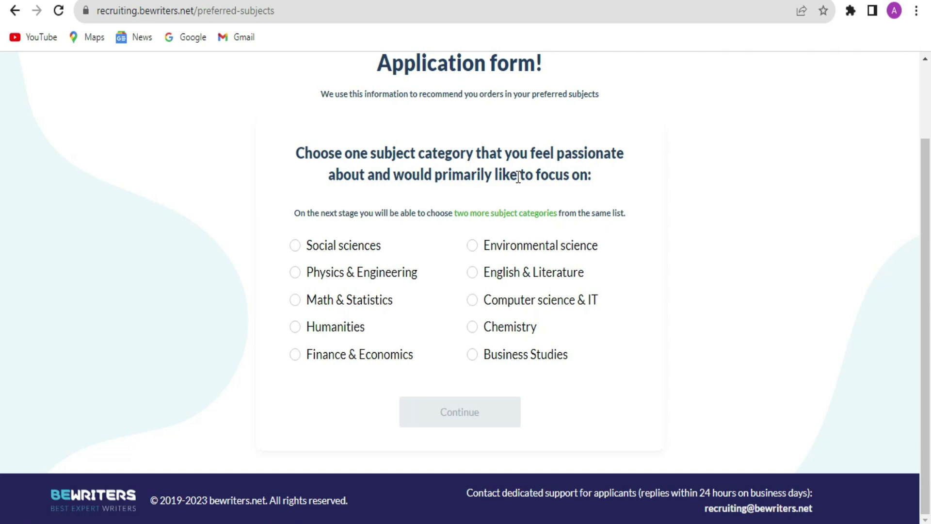
mouse_move(477, 282)
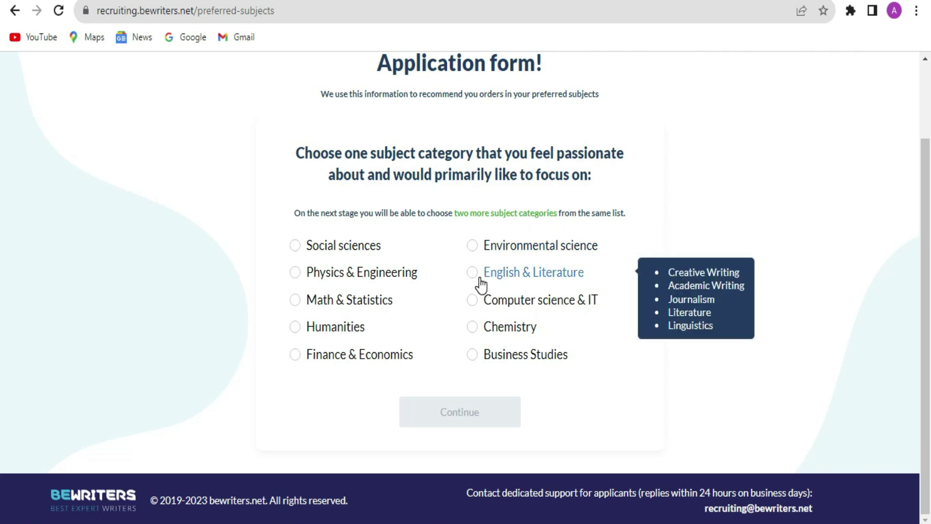
mouse_move(477, 311)
mouse_move(364, 319)
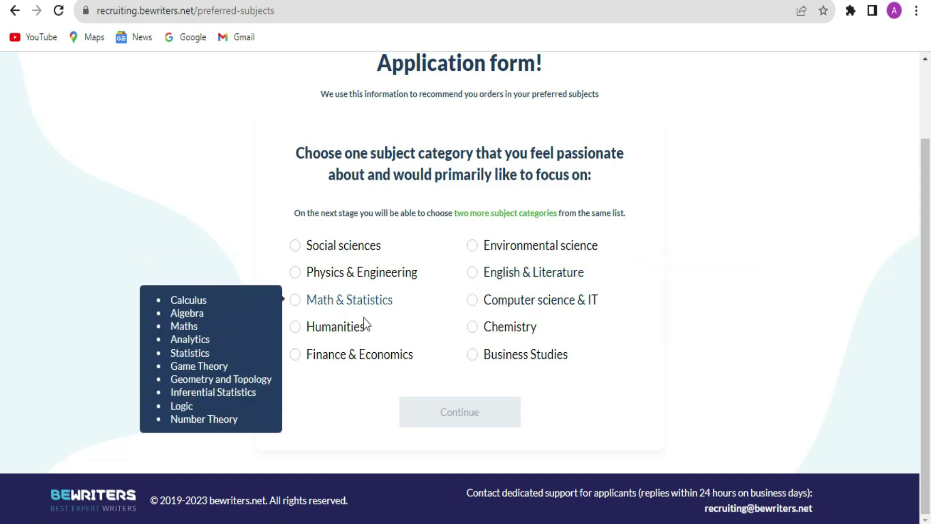
left_click(477, 307)
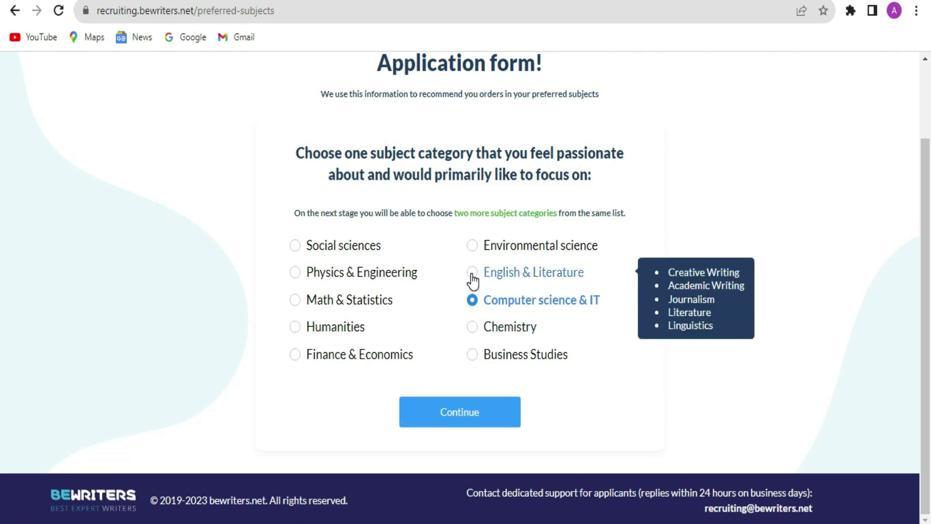
left_click(473, 275)
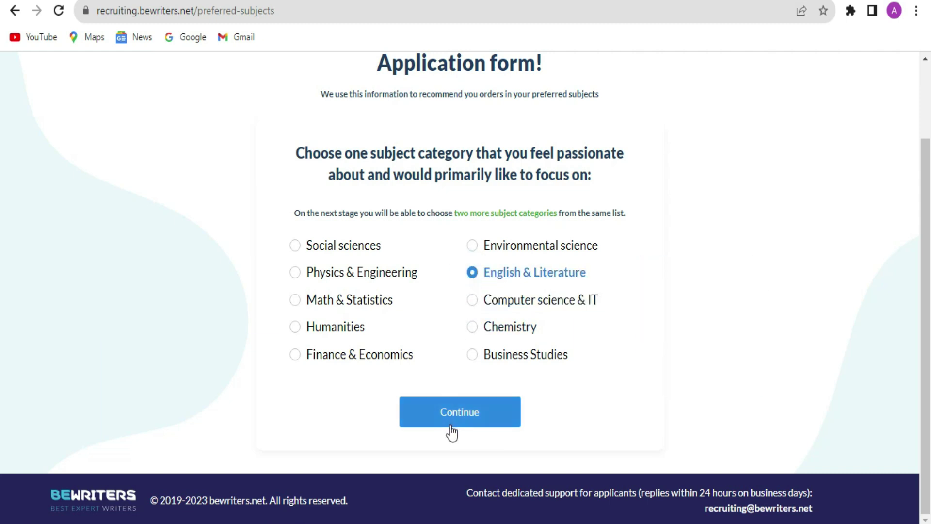
left_click(471, 420)
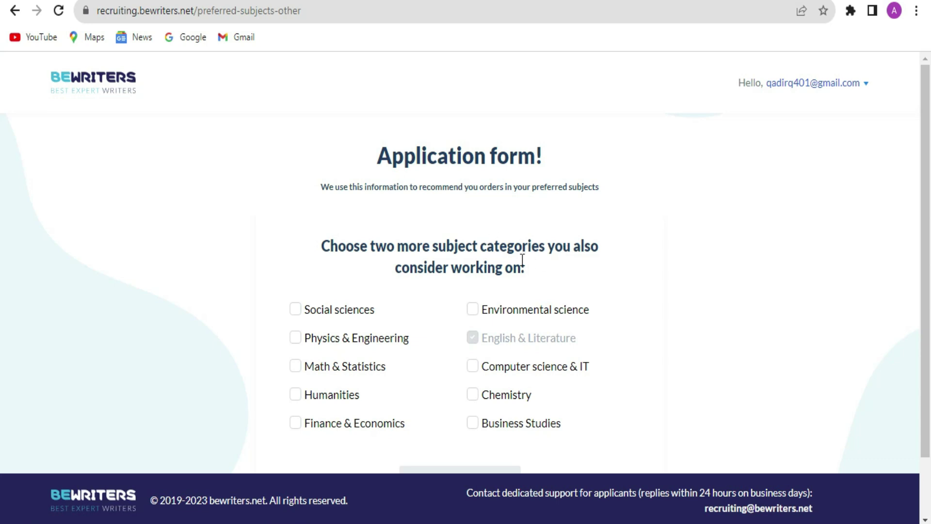
Select Physics & Engineering and Social sciences as the two additional subject categories and continue to the application overview
left_click(294, 338)
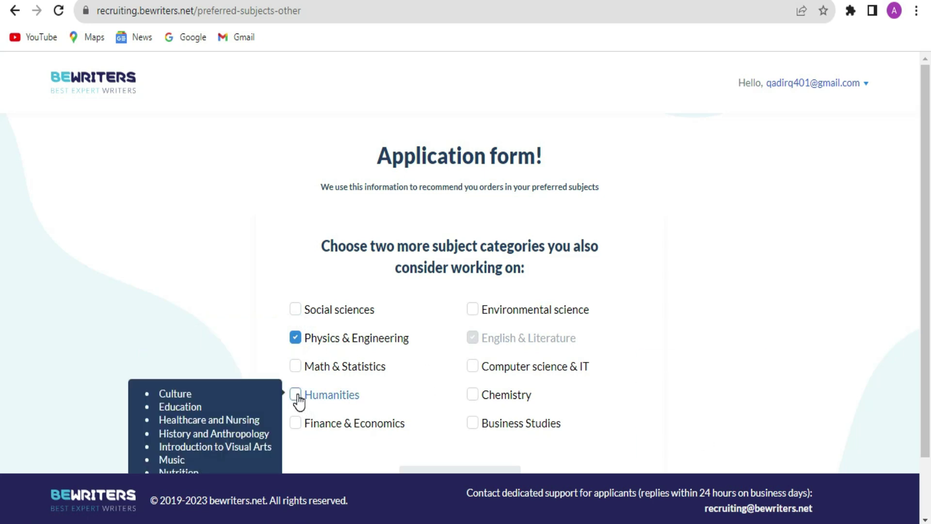
left_click(298, 311)
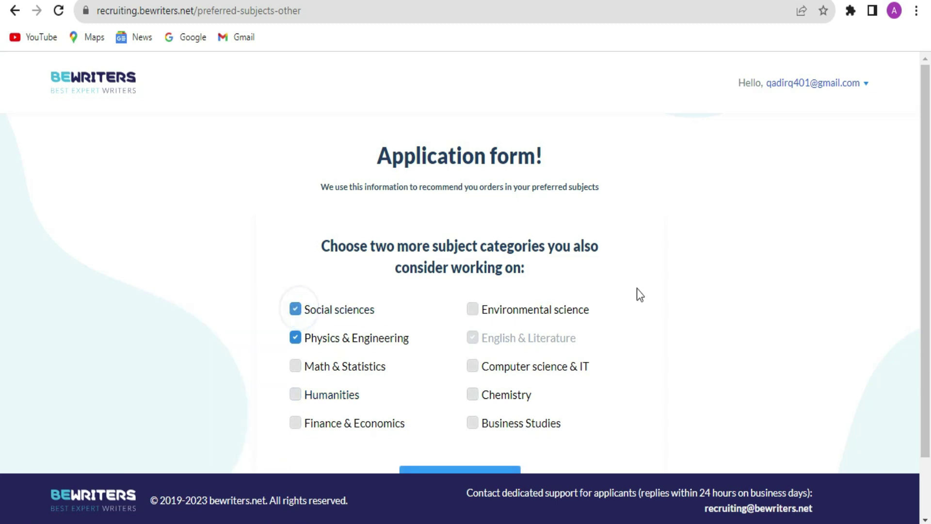
scroll(645, 291, "down", 2)
left_click(476, 413)
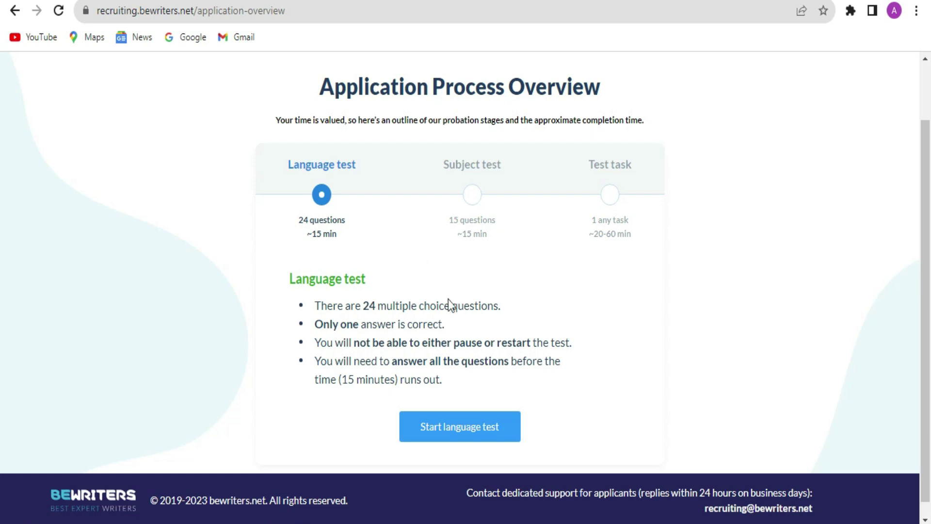
Read through the language test rules on question count, correct answers, pausing or restarting, and the time limit
left_click_drag(443, 383, 313, 307)
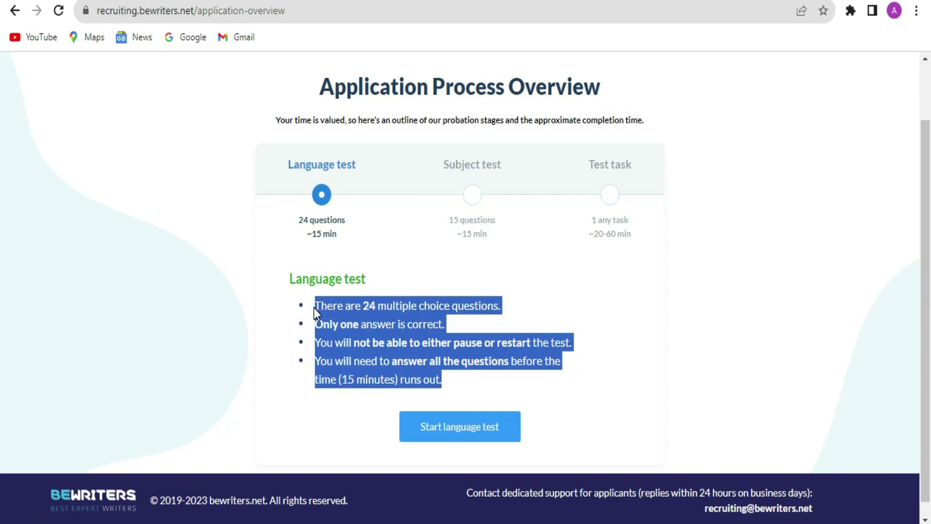
left_click(493, 297)
left_click_drag(508, 305, 318, 298)
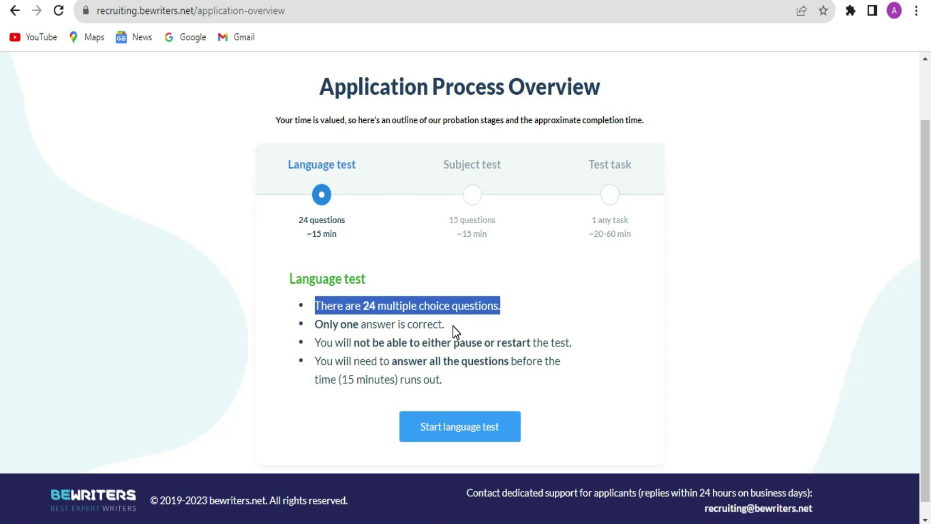
left_click_drag(448, 324, 319, 324)
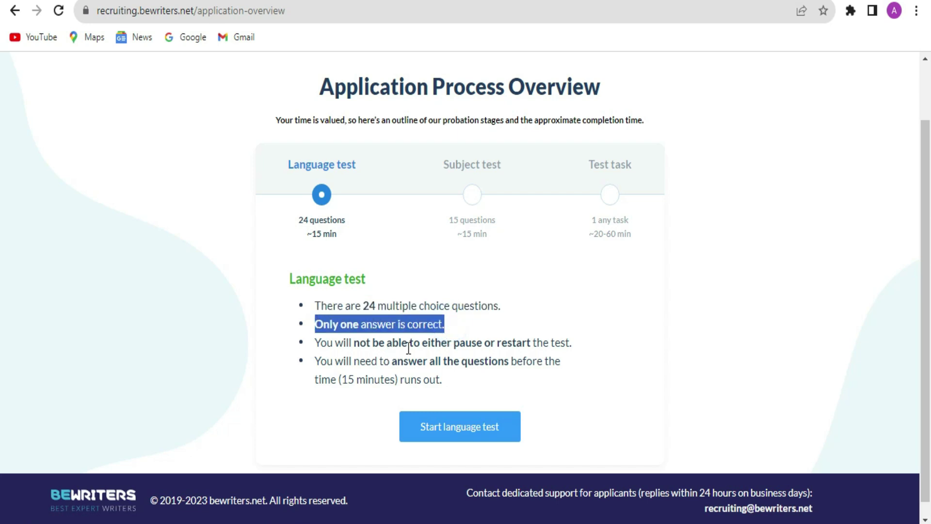
left_click_drag(573, 343, 318, 342)
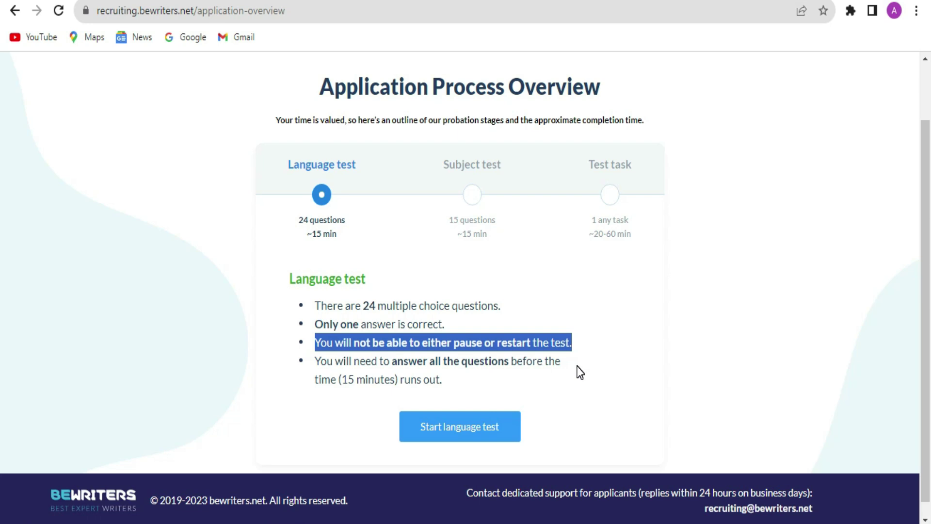
left_click_drag(572, 360, 533, 360)
left_click_drag(454, 384, 321, 361)
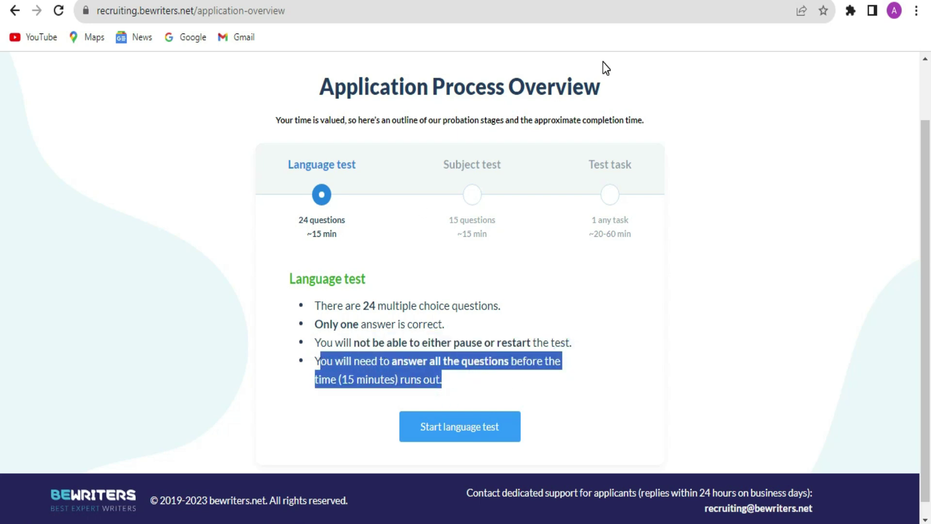
Open ChatGPT at chat.openai.com in a new browser tab
key("ctrl+t")
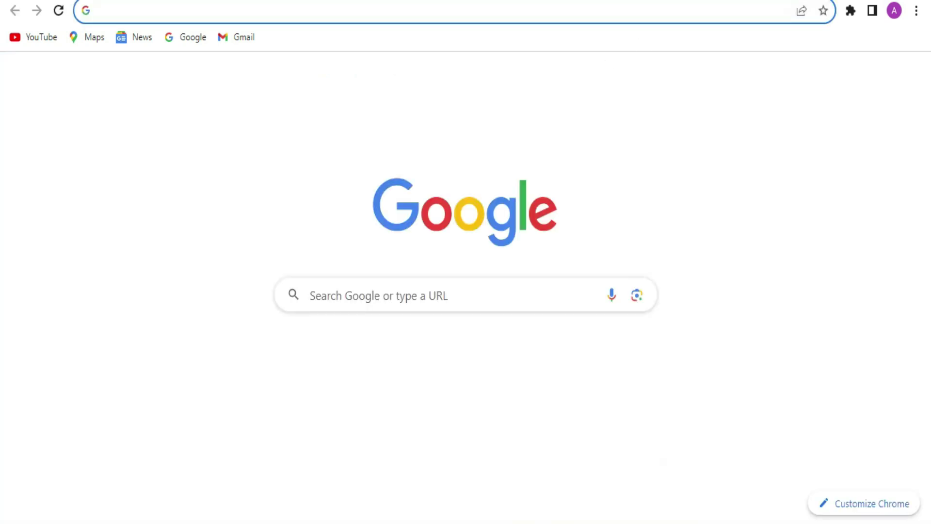
type("cha")
key("Right")
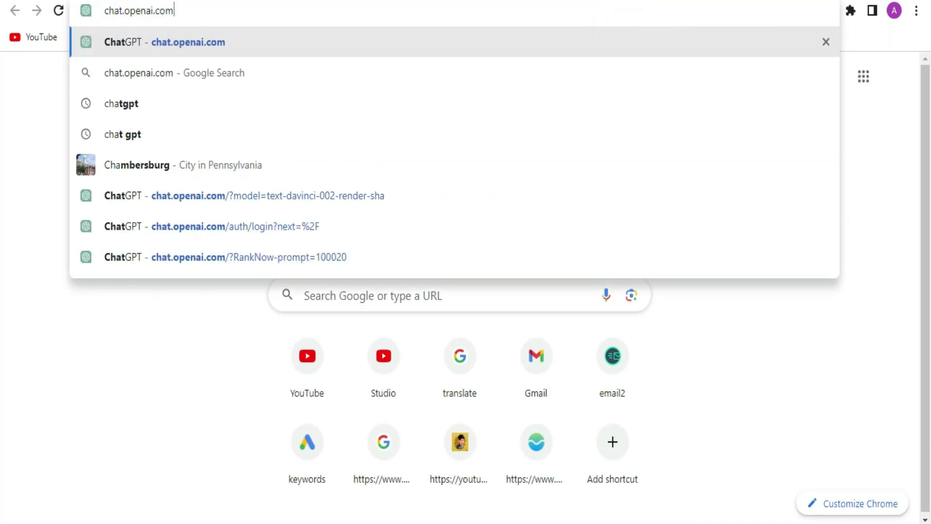
key("Return")
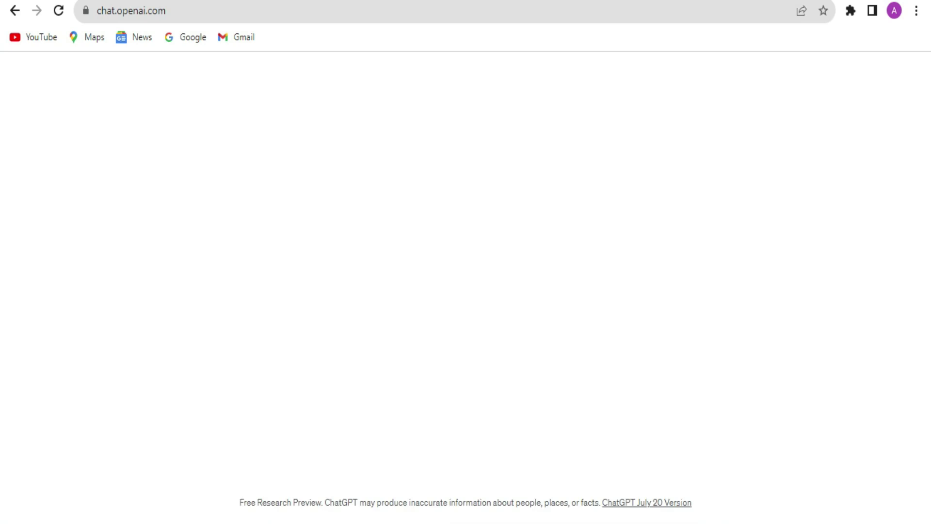
Return to the bewriters.net application overview and highlight the rule about answering all questions before the time runs out
left_click(385, 1)
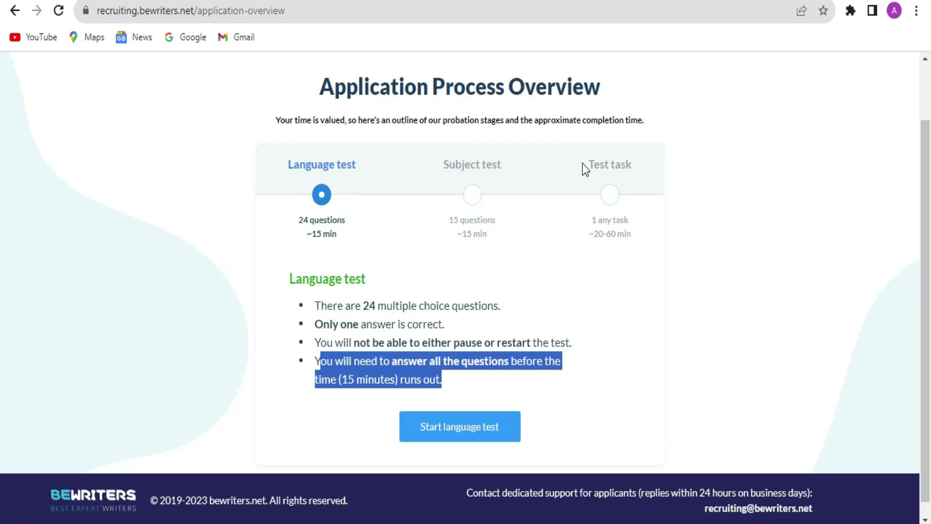
left_click(444, 383)
left_click_drag(444, 383, 315, 356)
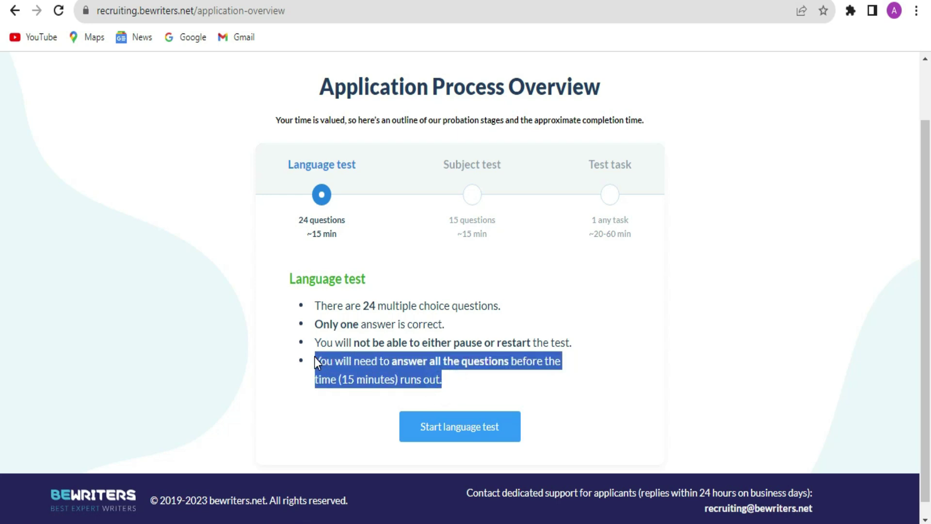
Start the language test and submit question 1, about the plane climbing through the sky, with its answer options to ChatGPT
left_click(466, 426)
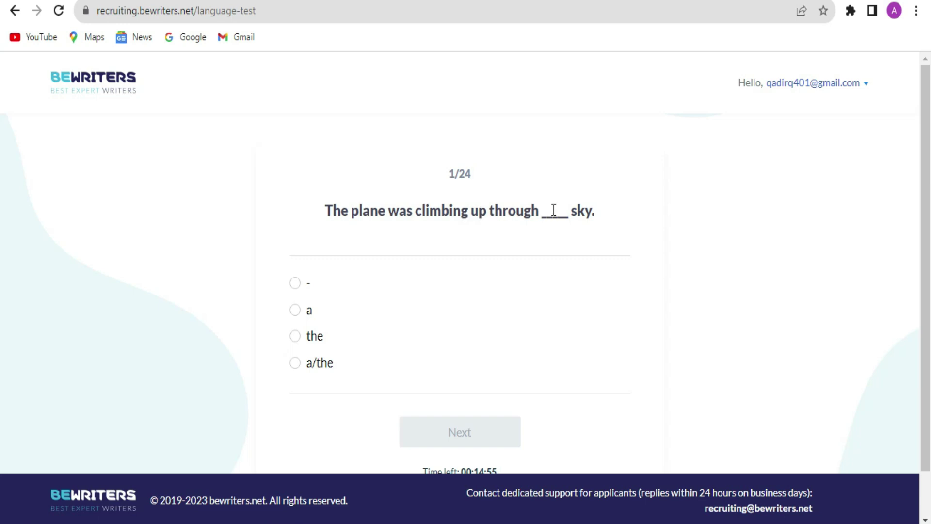
left_click_drag(337, 366, 325, 222)
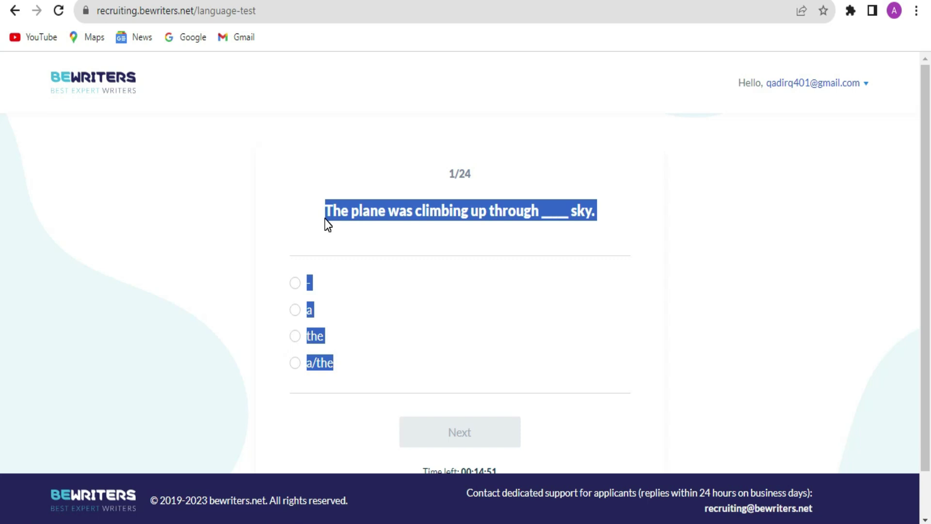
key("ctrl+Tab")
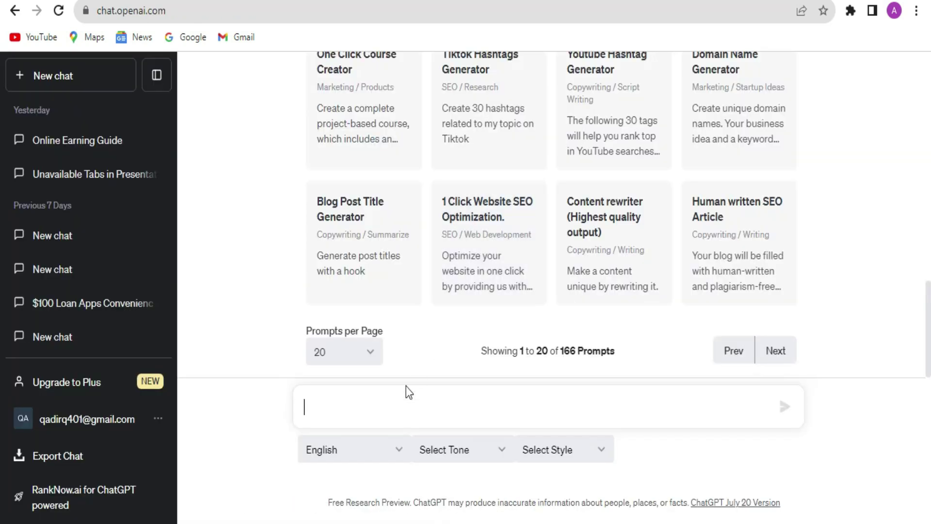
type("The plane was climbing up through _____ sky.  -  a  the  a/the")
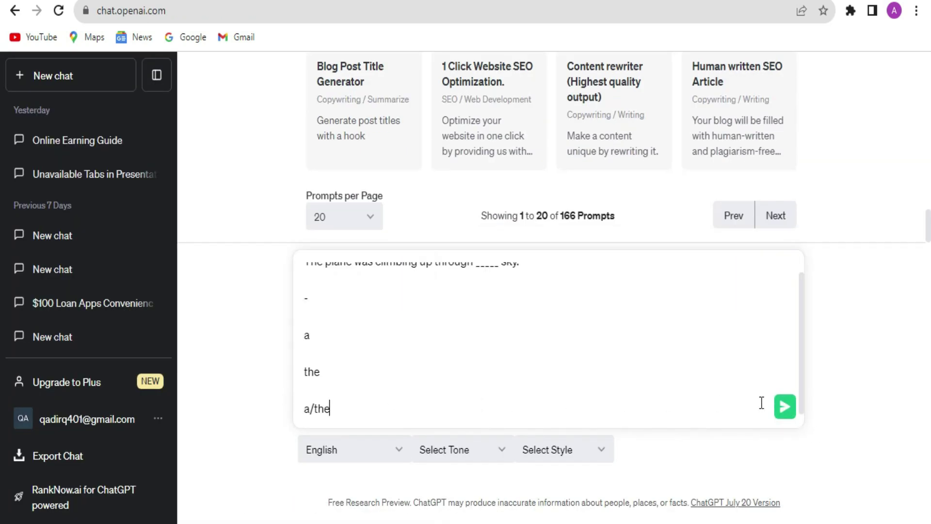
left_click(784, 407)
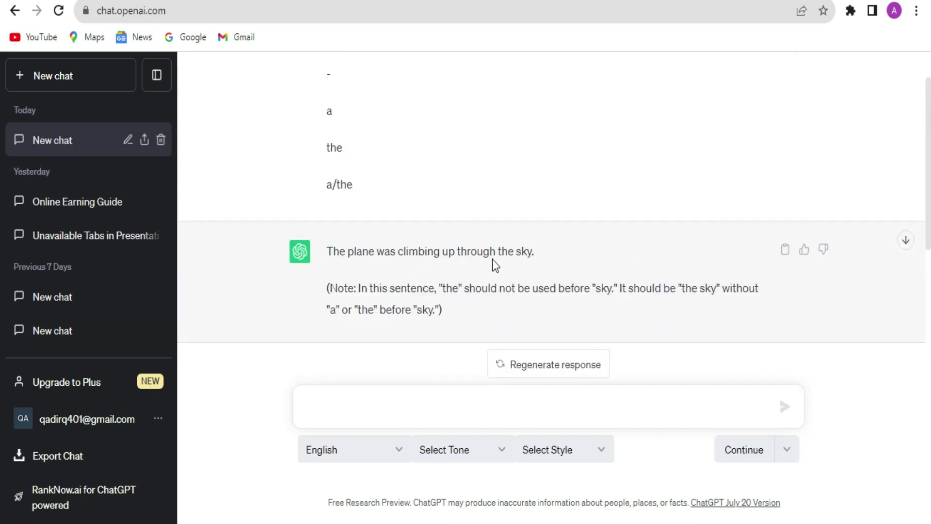
scroll(307, 202, "up", 1)
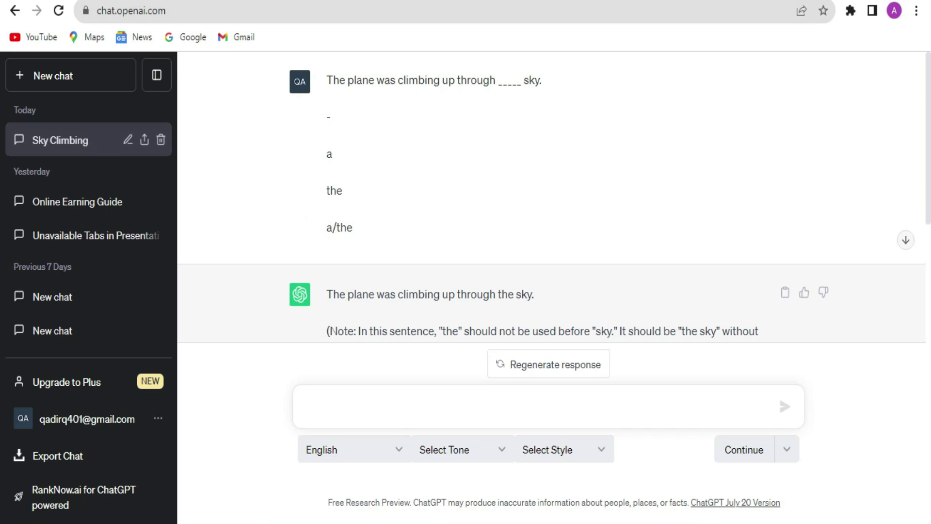
Return to the language test, answer question 1 with "the" and continue to the following question
key("ctrl+Tab")
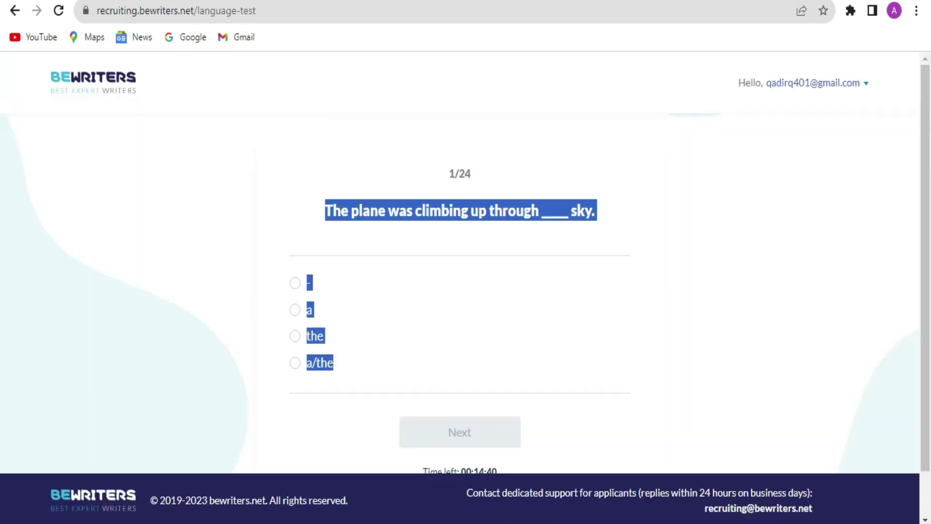
left_click(298, 336)
scroll(484, 294, "down", 1)
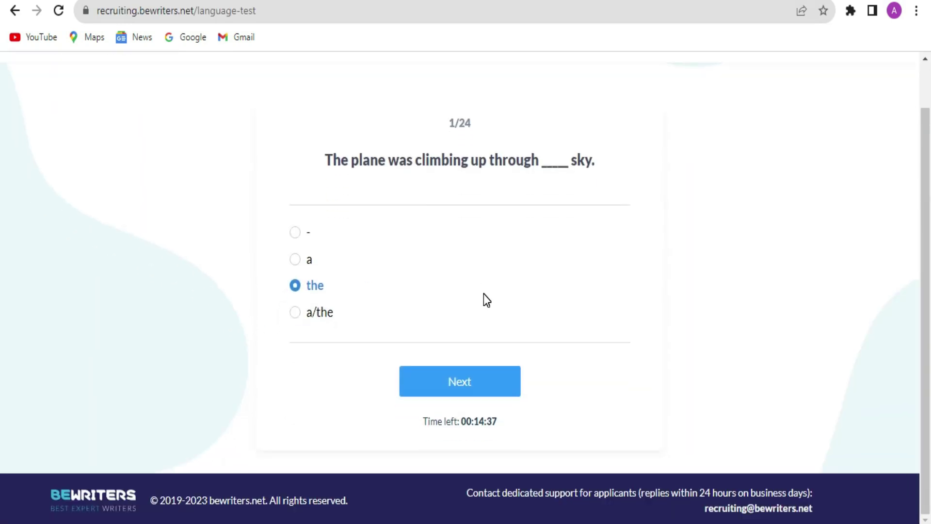
left_click(476, 389)
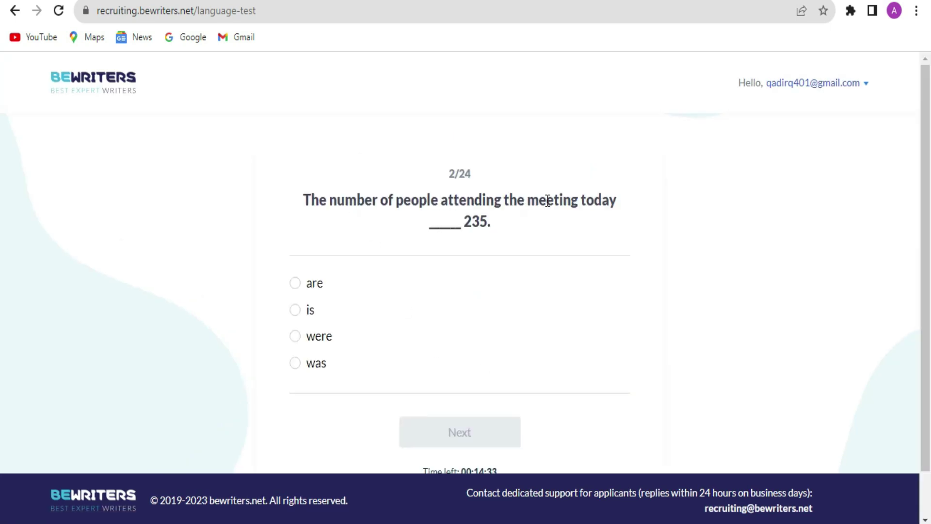
Copy the question 2 sentence about the number of people attending the meeting and submit it to ChatGPT
left_click_drag(505, 219, 301, 200)
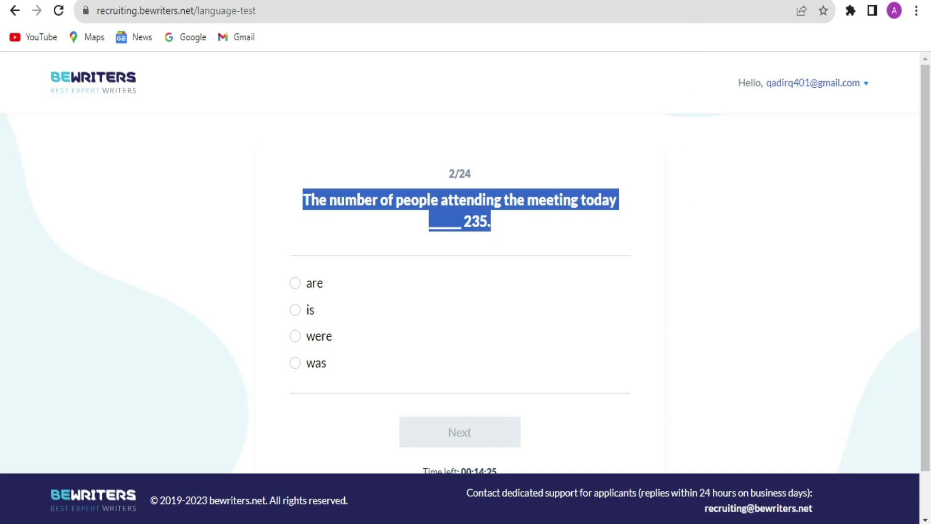
left_click(631, 1)
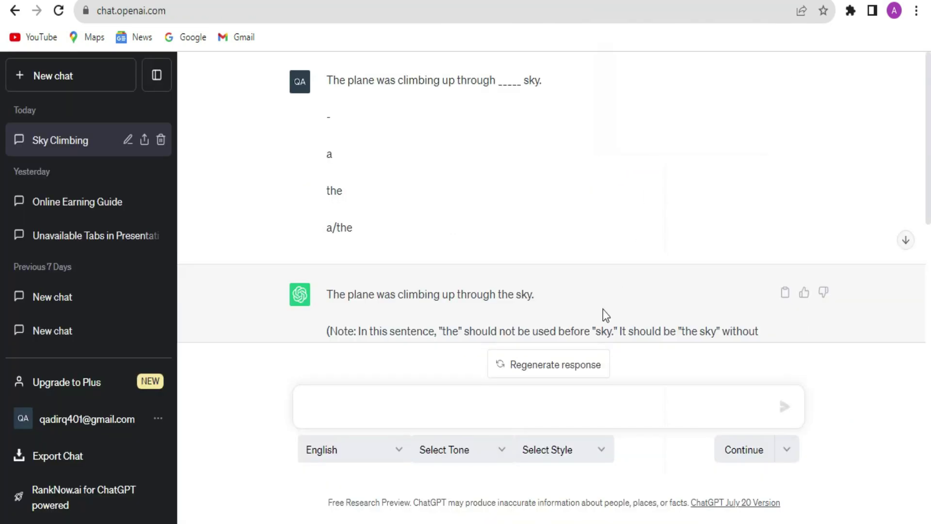
left_click(388, 407)
type("The number of people attending the meeting today ______ 235.")
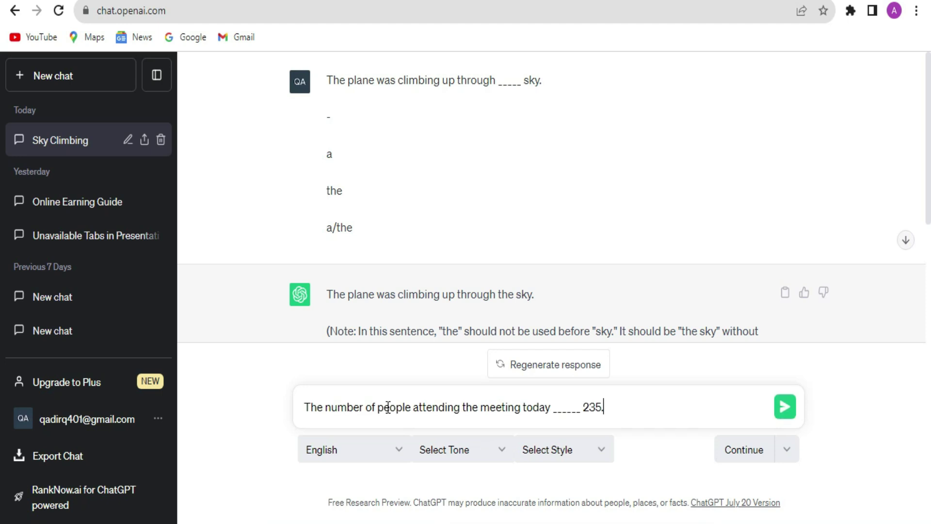
left_click(791, 418)
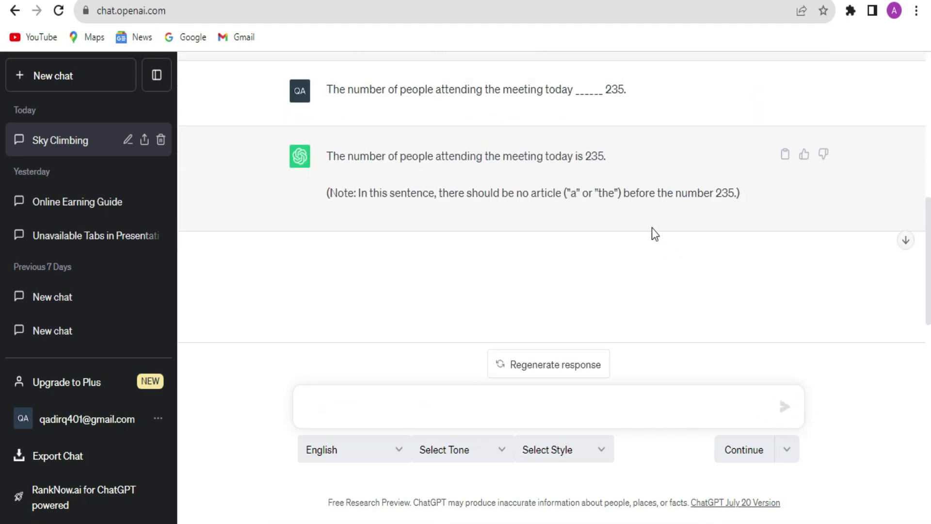
Back in the language test, answer question 2 with "is" and continue to question 3
left_click(526, 4)
left_click(308, 316)
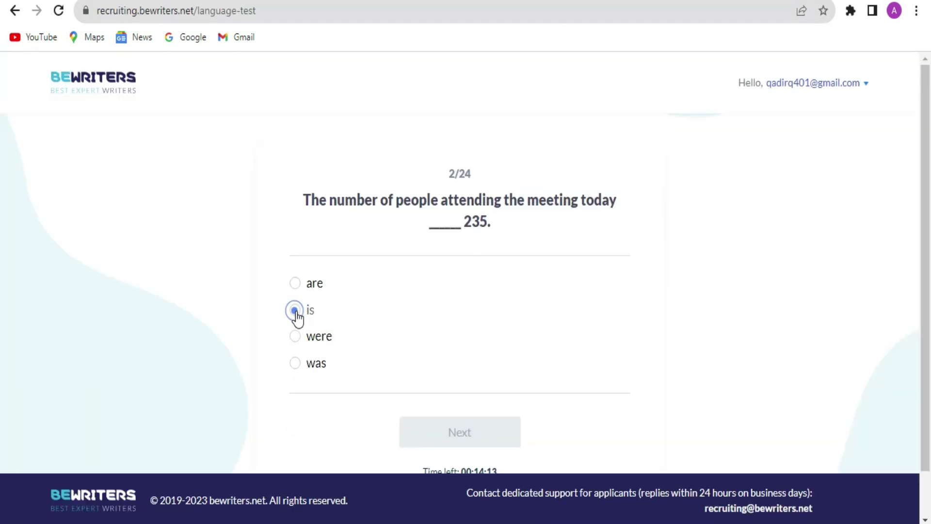
scroll(490, 330, "down", 1)
left_click(472, 379)
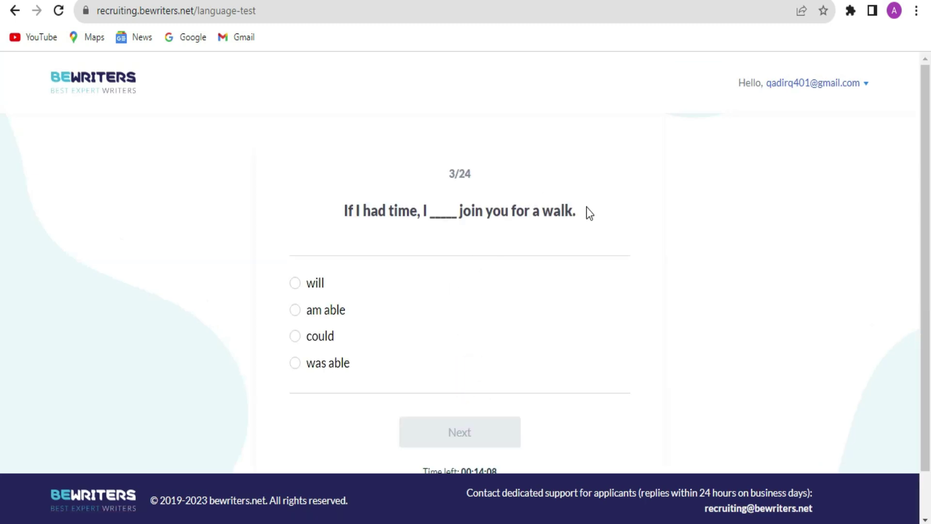
Copy question 3, "If I had time, I _____ join you for a walk", with its four options and submit it to ChatGPT
left_click_drag(575, 212, 345, 214)
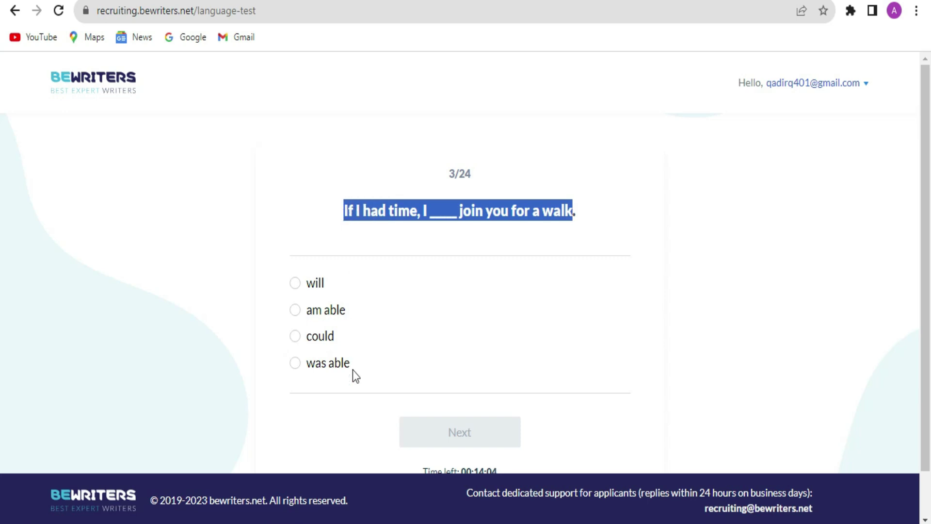
left_click_drag(354, 373, 329, 228)
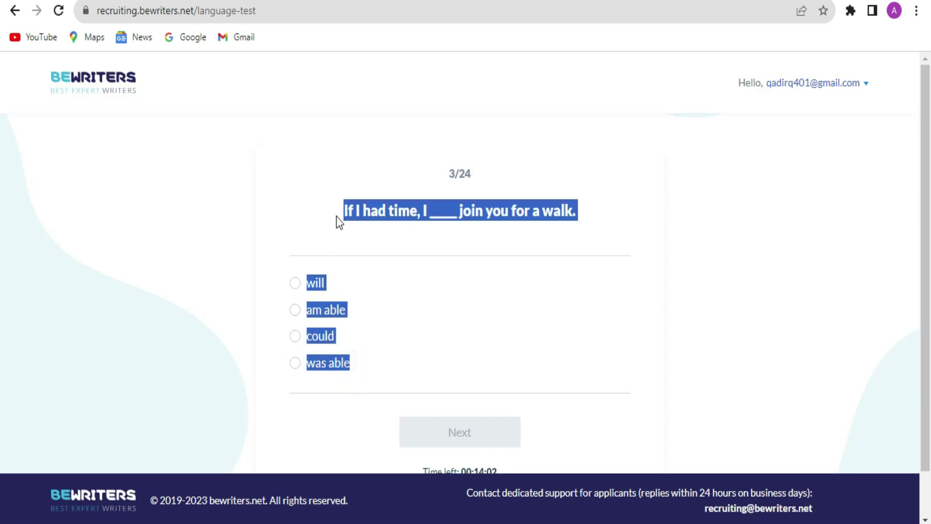
key("ctrl+Tab")
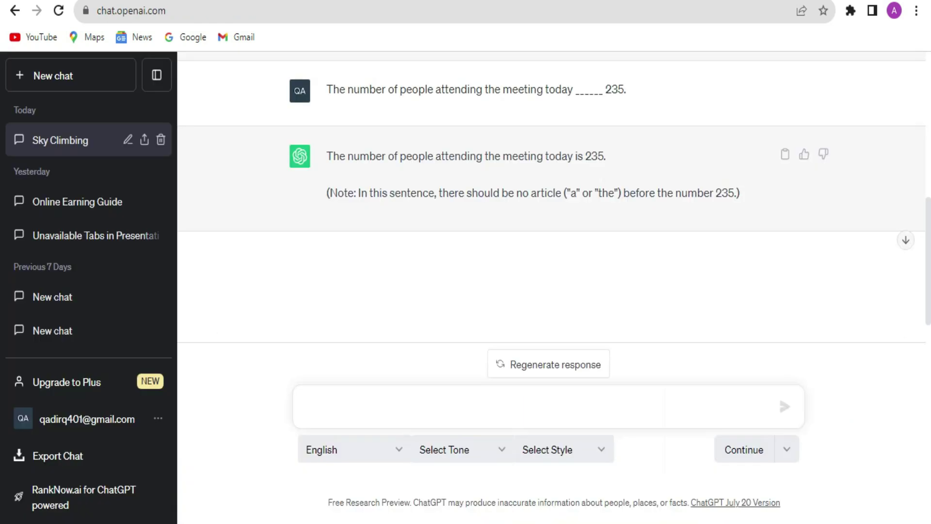
left_click(334, 407)
type("If I had time, I _____ join you for a walk.  will  am able  could  was able")
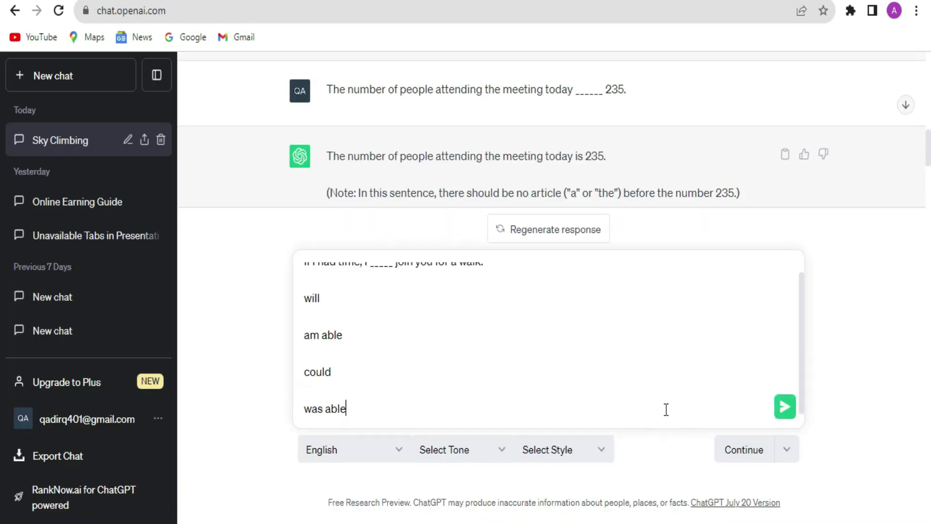
left_click(784, 405)
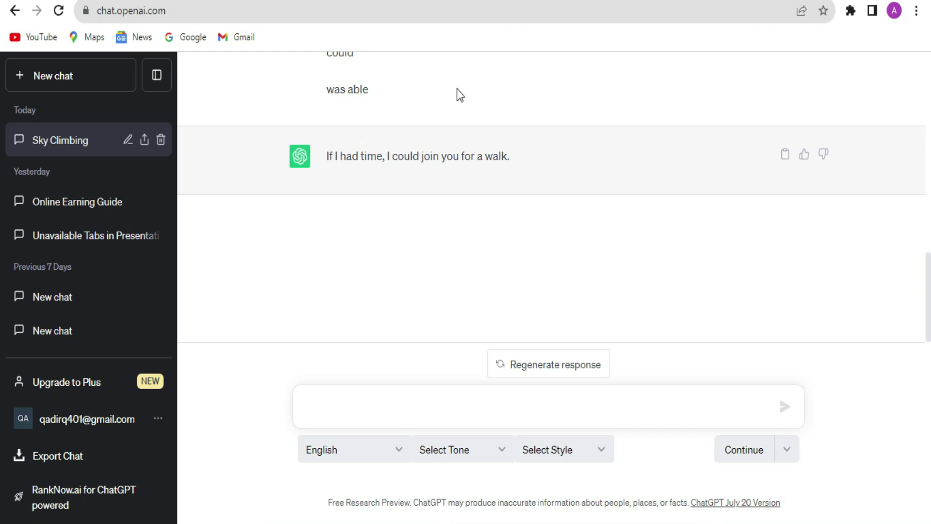
scroll(457, 93, "up", 3)
Back in the language test, answer question 3 with "could" and continue to question 4
key("ctrl+Tab")
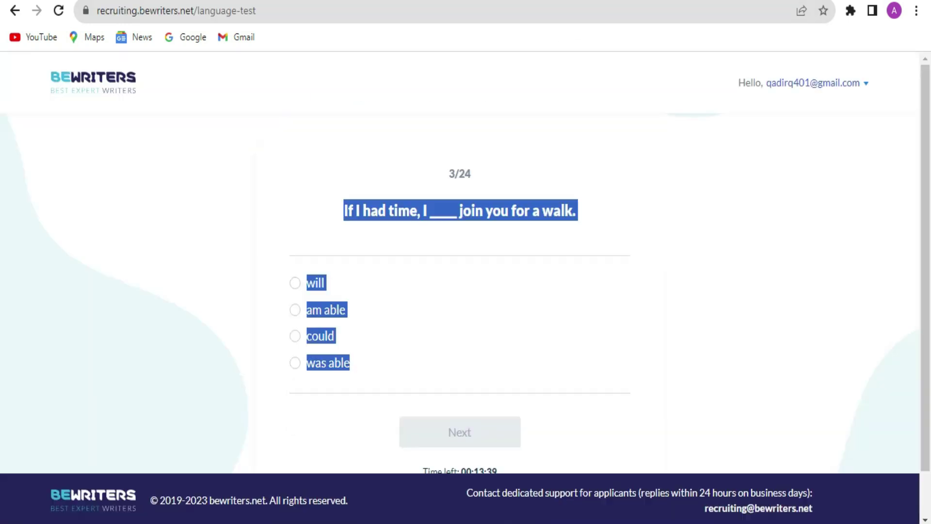
left_click(306, 342)
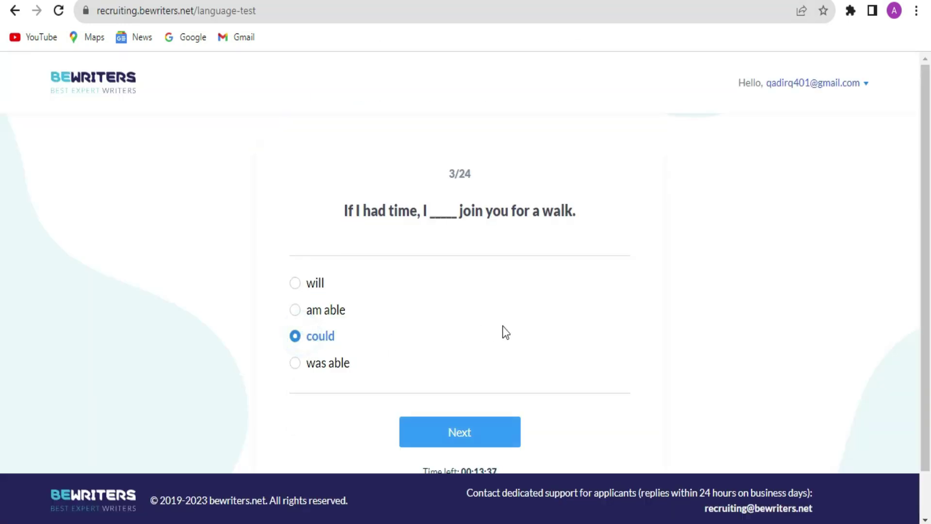
scroll(502, 326, "down", 1)
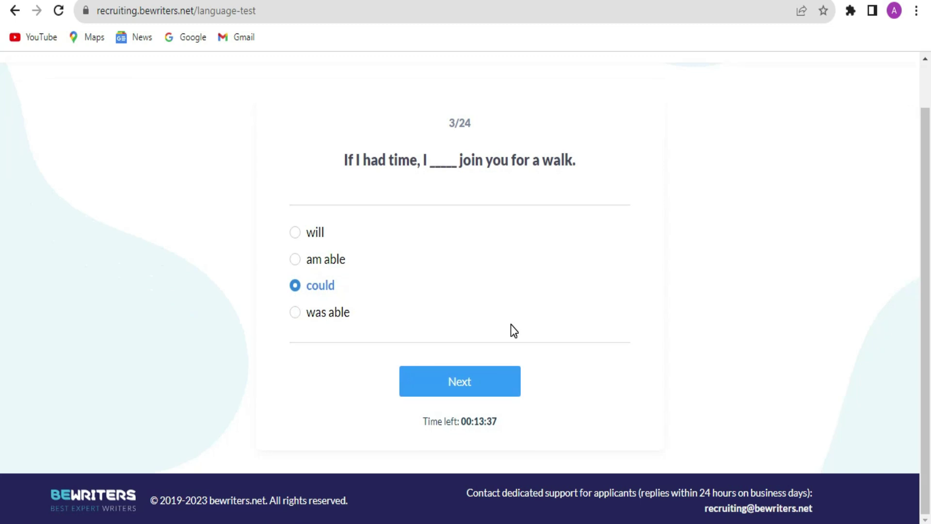
left_click(478, 383)
Copy question 4 about not liking homework together with its options, submit it to ChatGPT and read the reply
left_click_drag(492, 223, 317, 204)
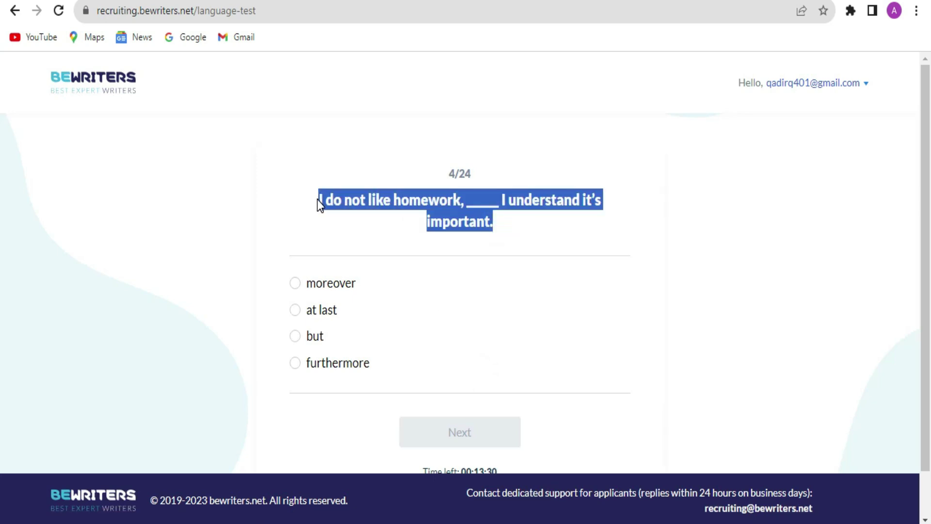
left_click(371, 364, "shift")
key("ctrl+c")
key("alt+Tab")
key("ctrl+v")
left_click(785, 405)
scroll(620, 247, "up", 5)
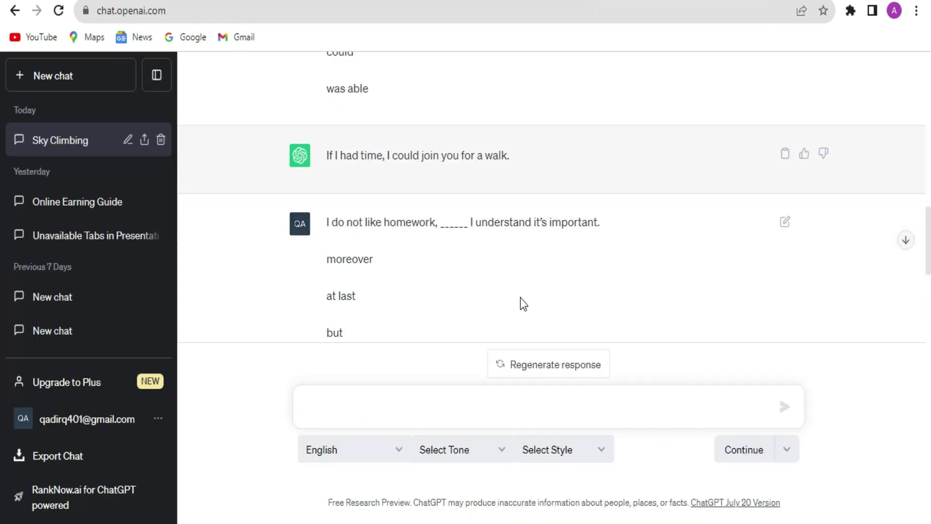
scroll(520, 298, "down", 3)
Back in the language test, answer question 4 with "but" and continue to question 5
key("alt+Tab")
left_click(296, 336)
left_click(460, 431)
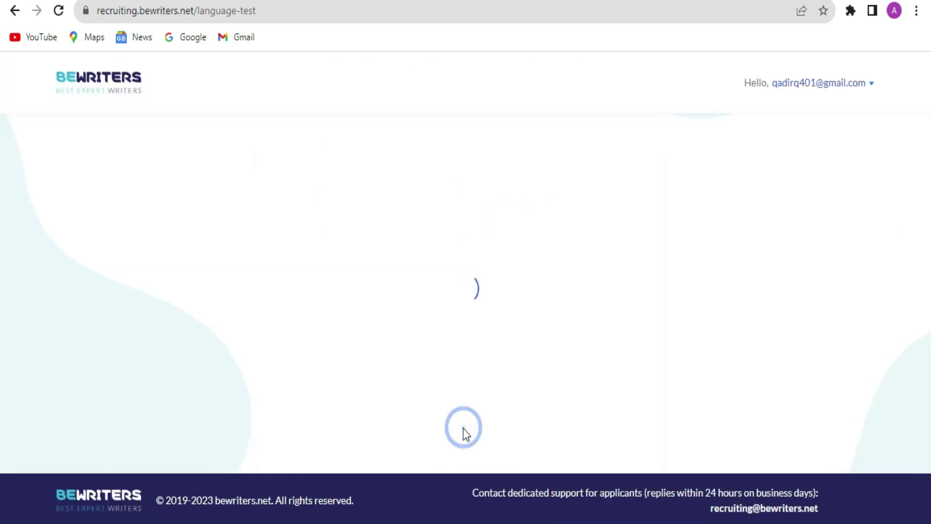
Copy question 5 about the nutritionist and genetically modified foods with its options and submit it to ChatGPT
left_click_drag(340, 364, 322, 202)
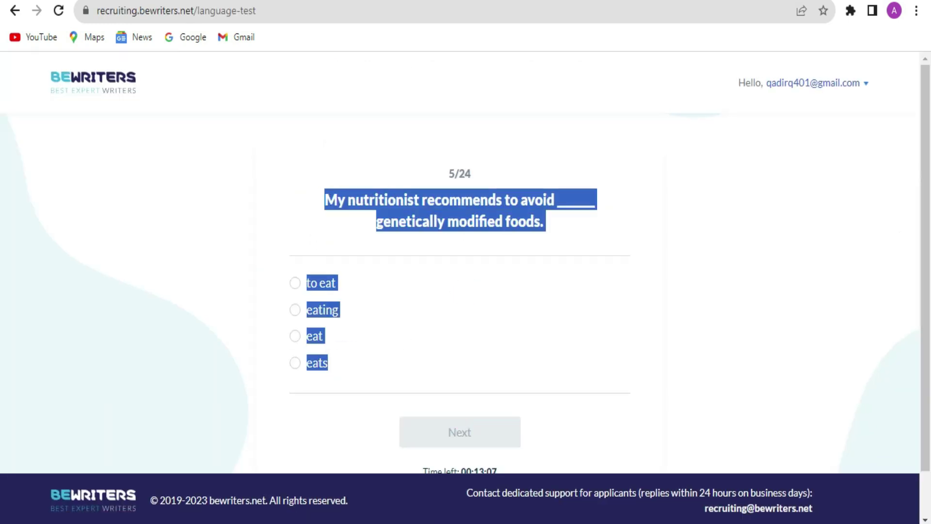
key("ctrl+c")
key("alt+Tab")
key("ctrl+v")
key("Return")
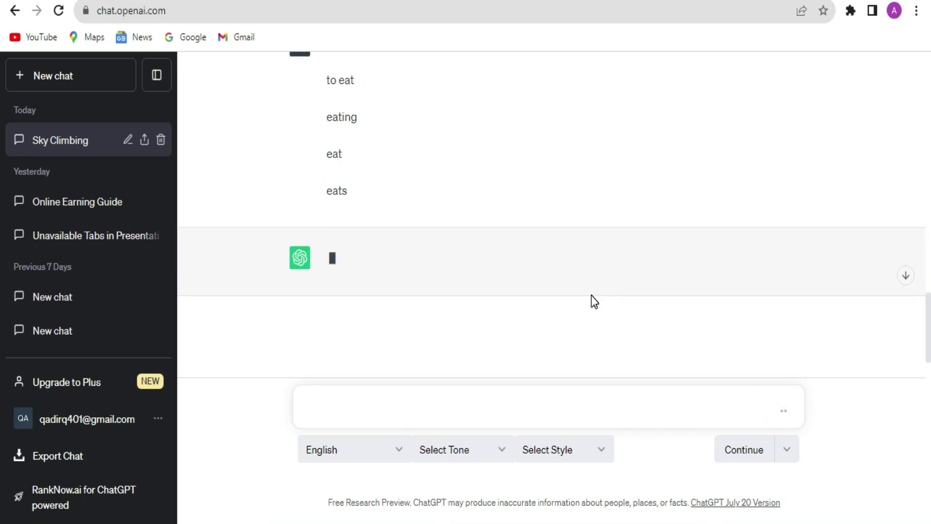
scroll(499, 145, "up", 2)
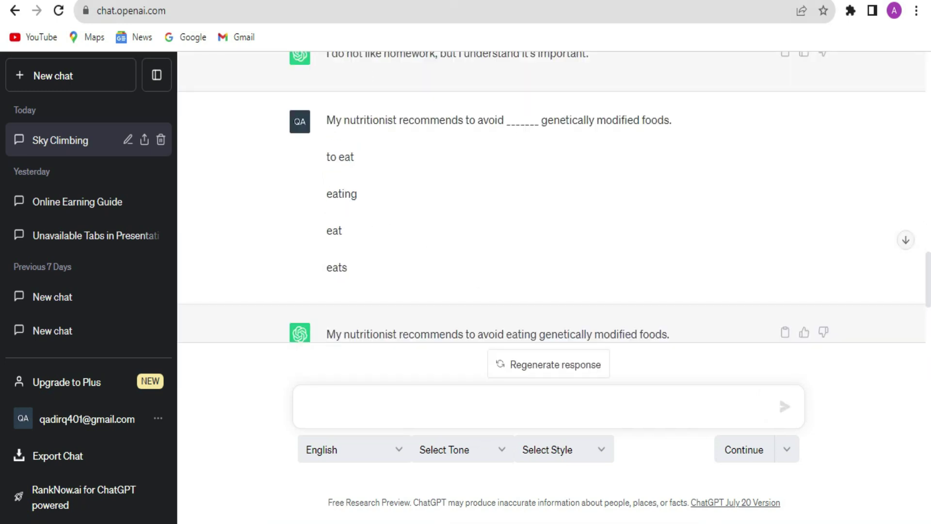
Back in the language test, answer question 5 with "eating" and continue to question 6
key("alt+Tab")
left_click(320, 307)
left_click(437, 428)
Copy question 6, "You ______ me that my purse was open", with its options and submit it to ChatGPT
left_click_drag(380, 378, 336, 220)
key("ctrl+c")
key("alt+Tab")
key("ctrl+v")
key("Return")
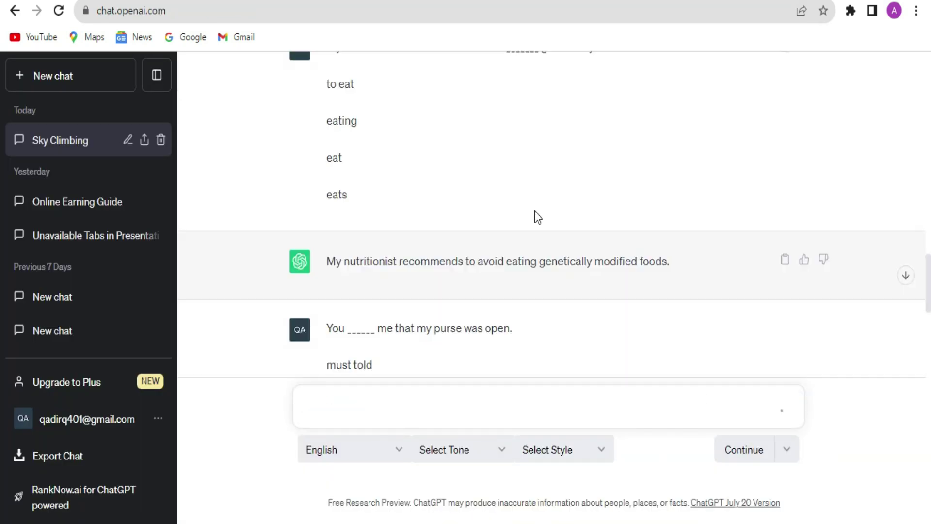
scroll(527, 255, "up", 2)
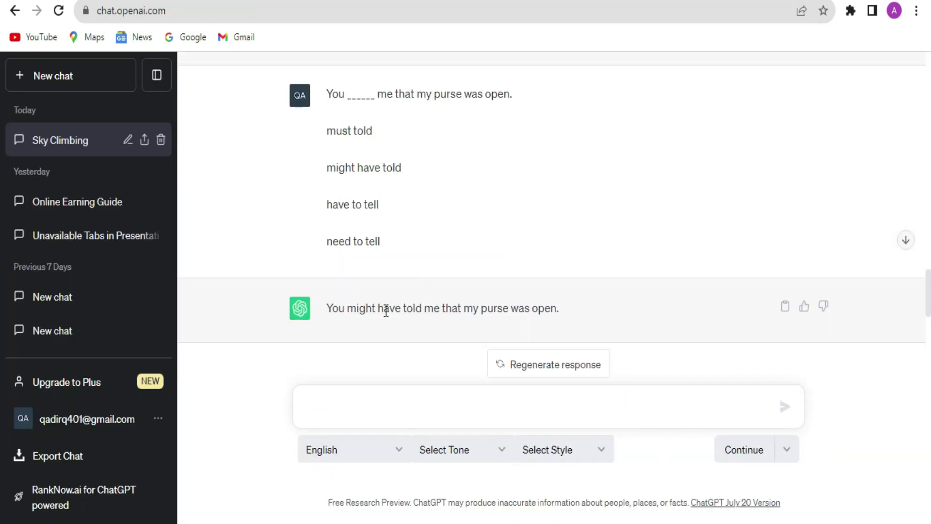
Back in the language test, answer question 6 with "might have told" and continue to question 7
key("alt+Tab")
left_click(295, 309)
left_click(460, 432)
Copy question 7, "I'm going to have my hair _____ this afternoon", with its options and submit it to ChatGPT
left_click_drag(608, 212, 319, 207)
left_click_drag(347, 368, 319, 223)
key("ctrl+c")
key("alt+Tab")
left_click(377, 417)
key("ctrl+v")
scroll(583, 226, "down", 6)
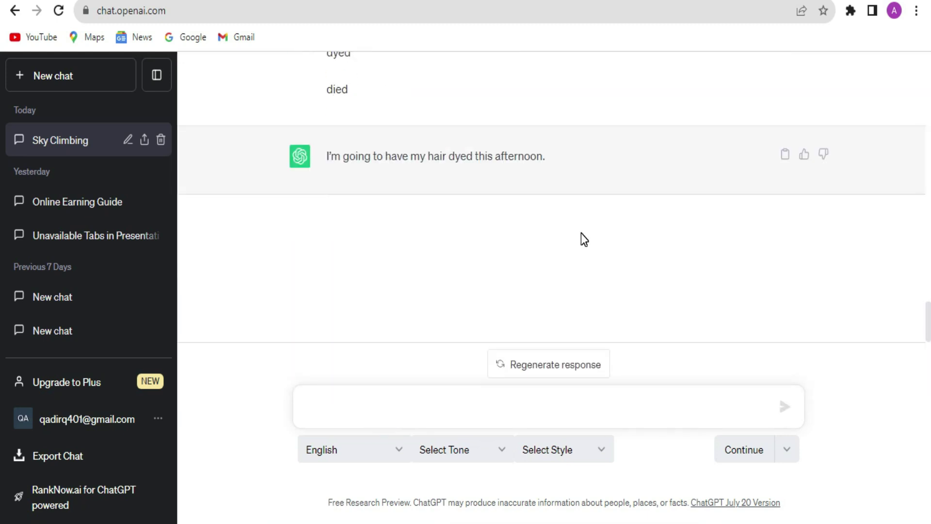
scroll(581, 238, "up", 3)
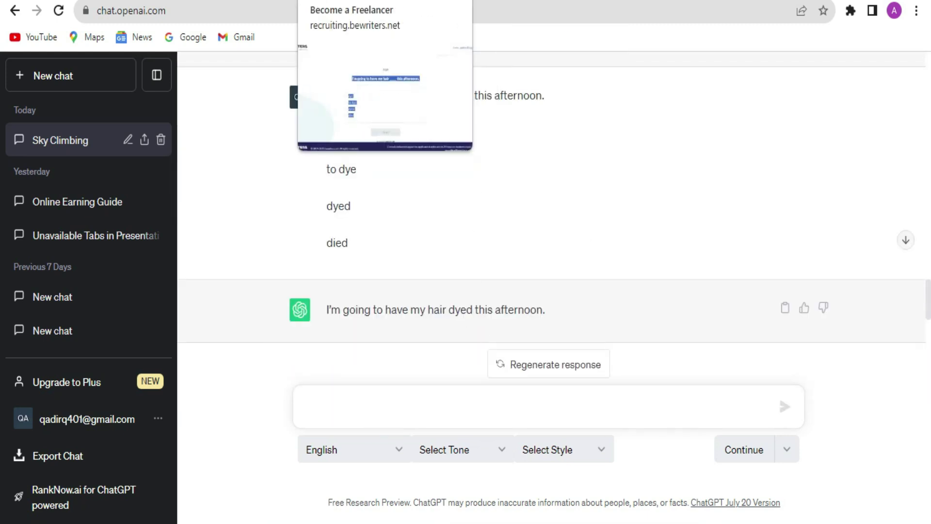
Back in the language test, answer question 7 with "dyed" and continue to question 8
left_click(319, 1)
left_click(305, 335)
left_click(450, 433)
Copy question 8 about the boys and the smashed window with its options and submit it to ChatGPT
left_click_drag(418, 385, 289, 217)
left_click(320, 1)
left_click(315, 403)
key("ctrl+v")
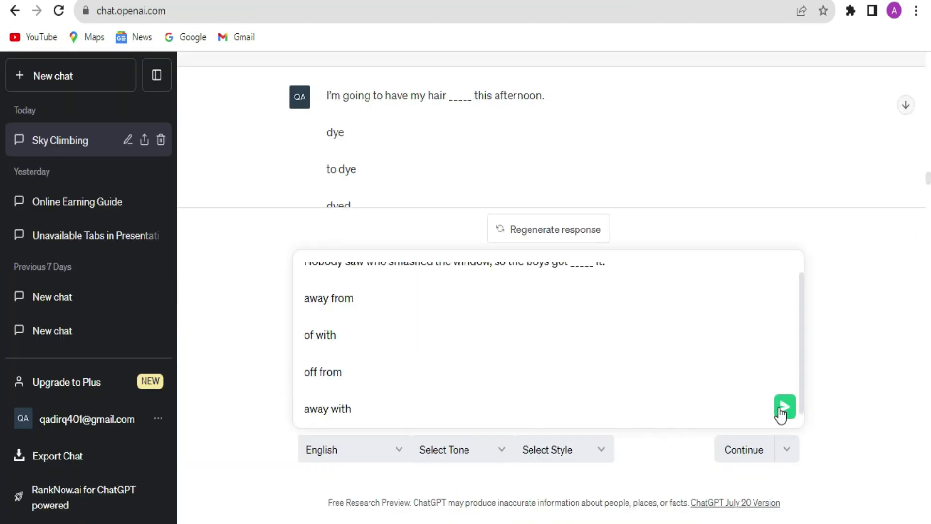
left_click(784, 406)
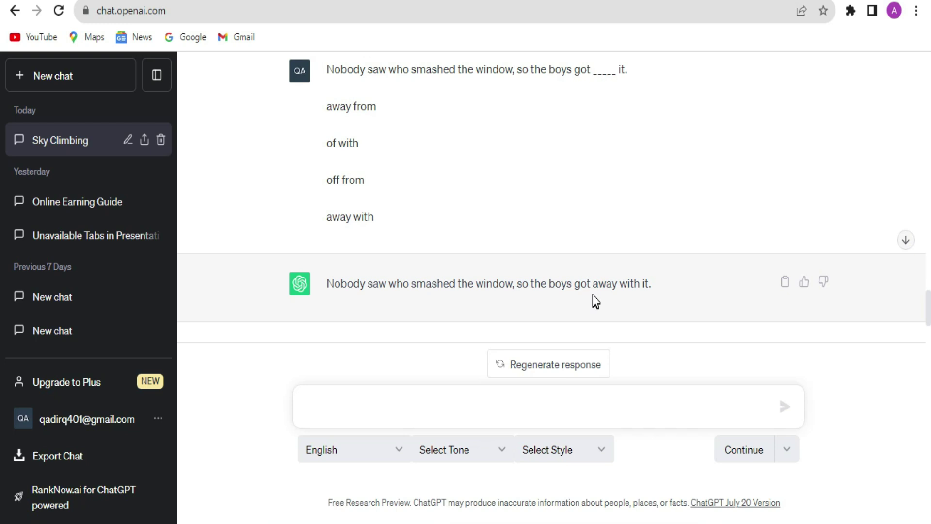
Back in the language test, answer question 8 with "away with" and continue to question 9
key("ctrl+Tab")
left_click(296, 362)
left_click(461, 426)
Copy question 9, "I am sorry, but I am not ____ liberty to discuss your problems today", with its options and submit it to ChatGPT
left_click_drag(325, 371, 306, 203)
key("ctrl+c")
key("ctrl+Tab")
left_click(349, 413)
key("ctrl+v")
left_click(784, 406)
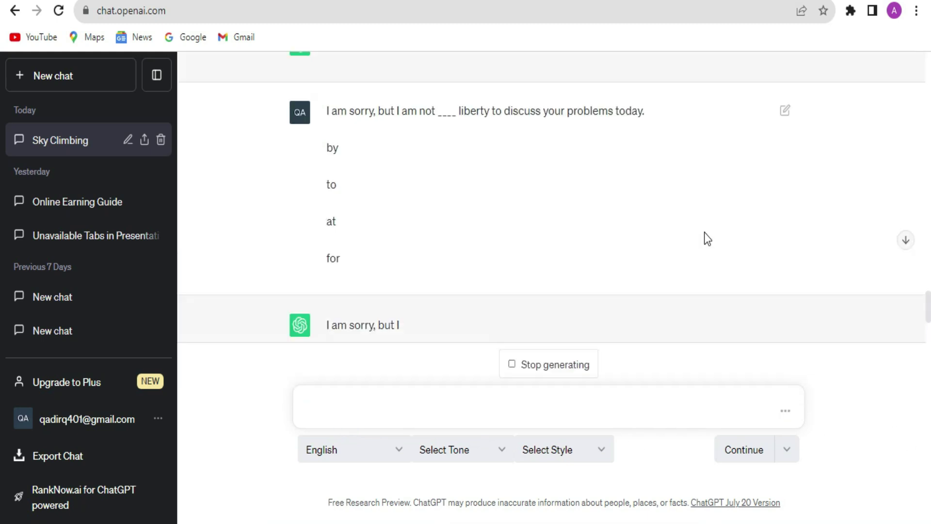
scroll(494, 248, "up", 3)
scroll(494, 248, "down", 3)
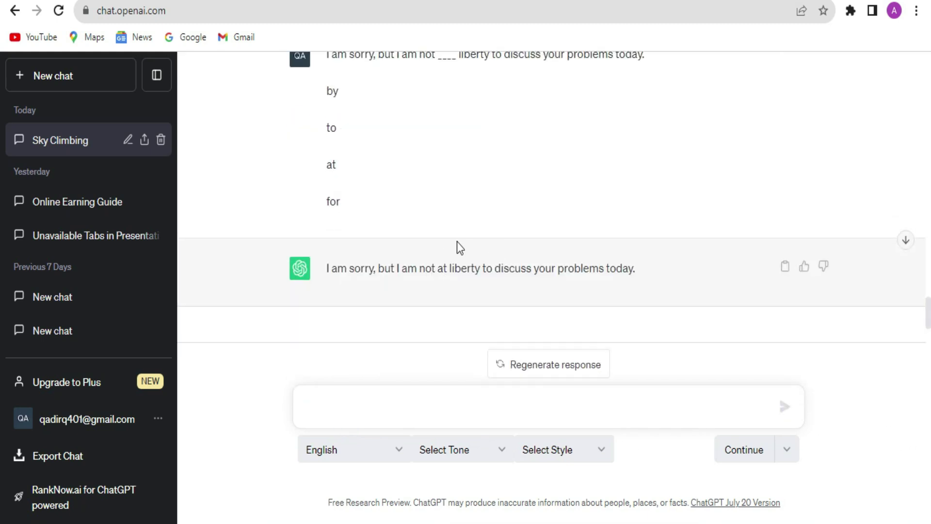
Back in the language test, answer question 9 with "at" and continue to question 10
key("ctrl+Tab")
left_click(294, 334)
left_click(436, 426)
Copy question 10 about the reported speech of "If I were you, I'd call him" with its options and submit it to ChatGPT
left_click_drag(332, 372, 313, 203)
key("ctrl+c")
key("ctrl+Tab")
key("ctrl+v")
key("Return")
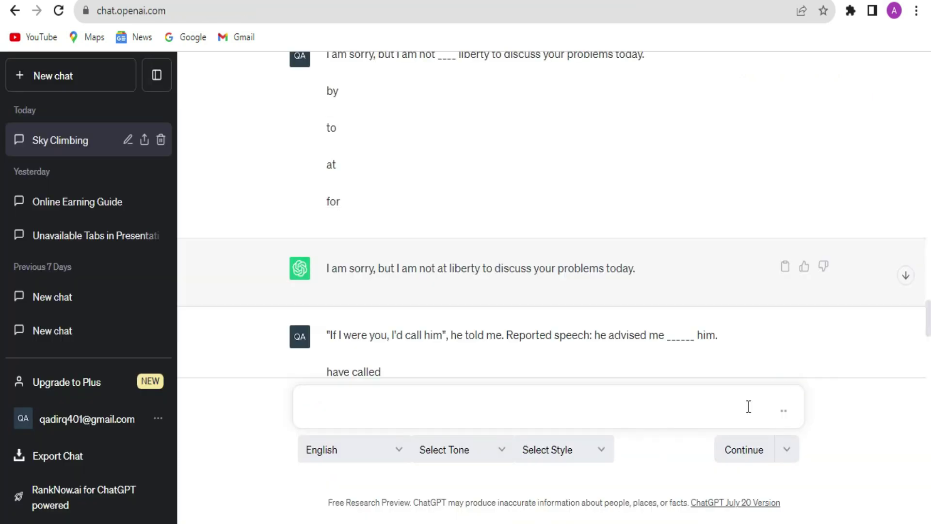
scroll(589, 290, "up", 3)
scroll(589, 290, "down", 2)
scroll(509, 296, "up", 2)
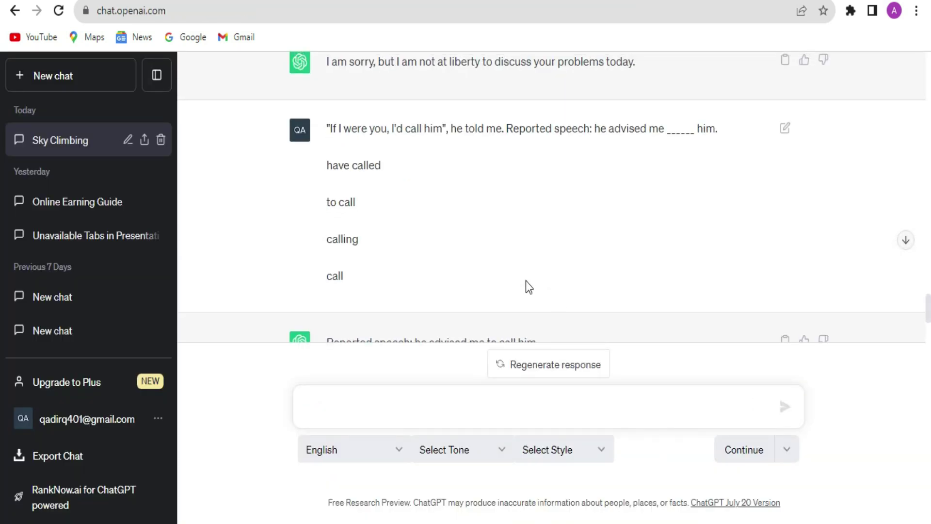
Back in the language test, answer question 10 with "to call" and continue to question 11
key("ctrl+Tab")
left_click(295, 309)
left_click(460, 432)
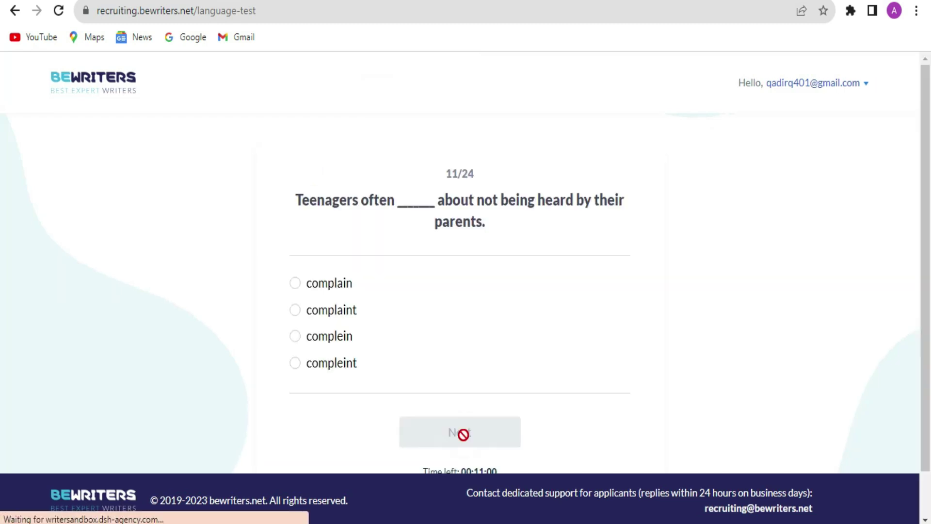
Copy question 11, "Teenagers often ______ about not being heard by their parents", with its options and submit it to ChatGPT
left_click_drag(359, 366, 297, 206)
key("ctrl+c")
key("ctrl+Tab")
left_click(364, 407)
key("ctrl+v")
key("Return")
scroll(608, 250, "up", 5)
scroll(608, 251, "down", 2)
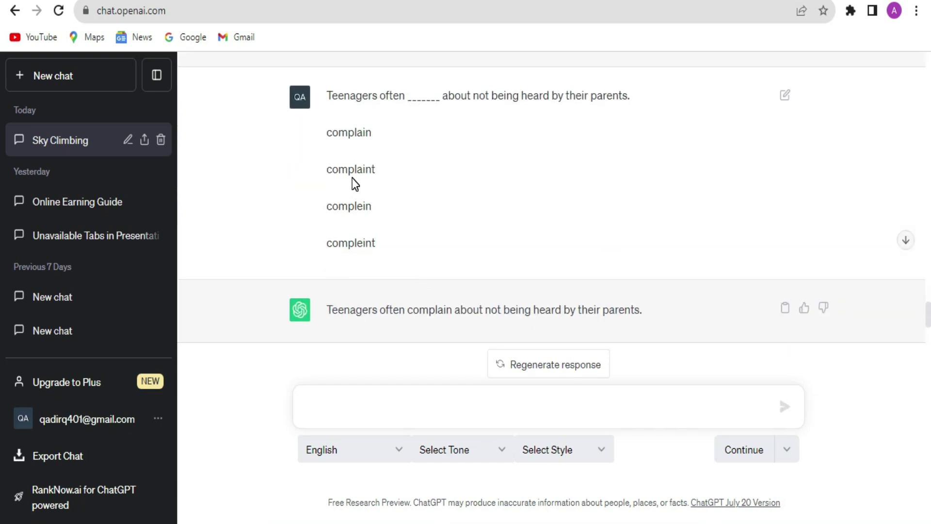
Back in the language test, answer question 11 with "complain" and continue to question 12
key("ctrl+Tab")
left_click(296, 282)
left_click(460, 432)
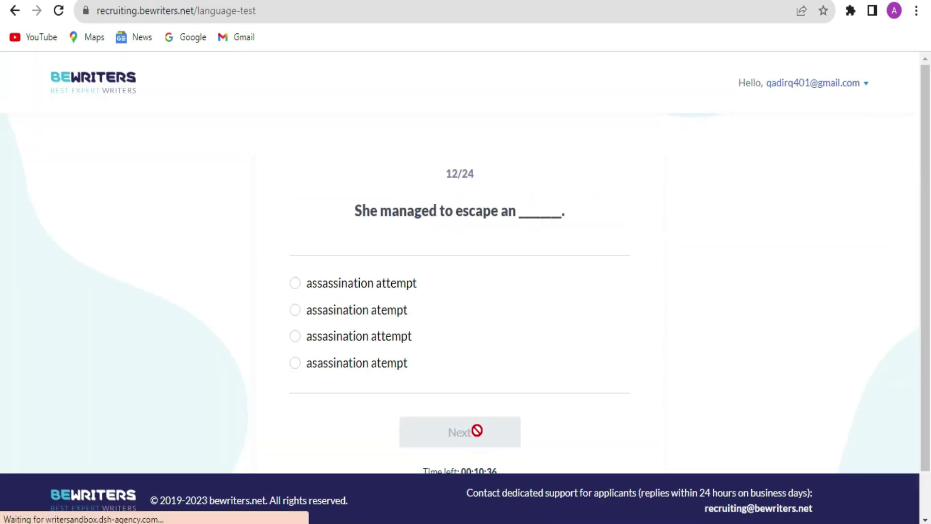
Copy question 12, "She managed to escape an ______", with its options and submit it to ChatGPT
left_click_drag(391, 347, 355, 210)
key("ctrl+c")
key("ctrl+Tab")
left_click(337, 413)
key("ctrl+v")
left_click(784, 406)
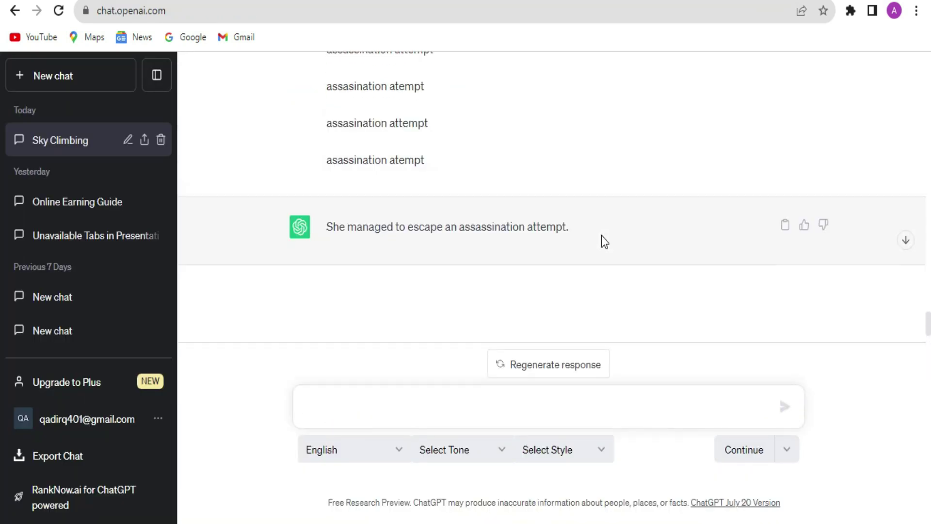
scroll(602, 234, "up", 2)
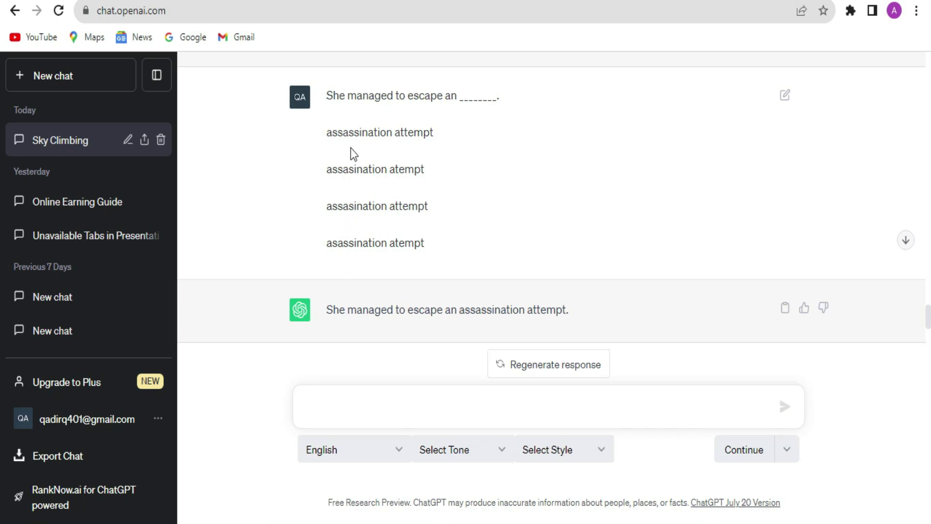
Back in the language test, answer question 12 with "assassination attempt" and continue to question 13
left_click(485, 0)
left_click(304, 281)
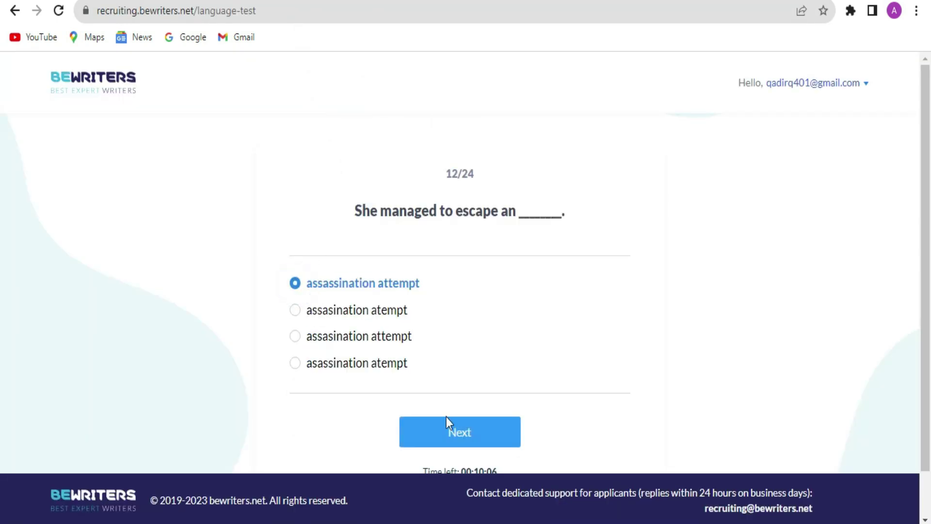
left_click(446, 417)
Copy question 13, "The play ______ at 7 o'clock. Don't be late", with its options and submit it to ChatGPT
left_click_drag(388, 366, 338, 230)
key("ctrl+c")
left_click(437, 0)
left_click(391, 408)
key("ctrl+v")
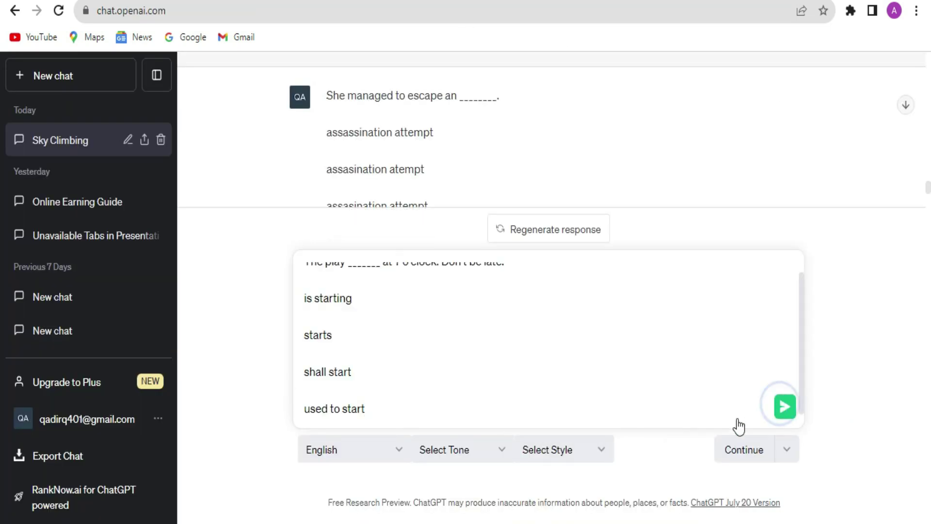
key("Return")
scroll(549, 230, "up", 3)
scroll(554, 238, "down", 3)
scroll(555, 241, "up", 2)
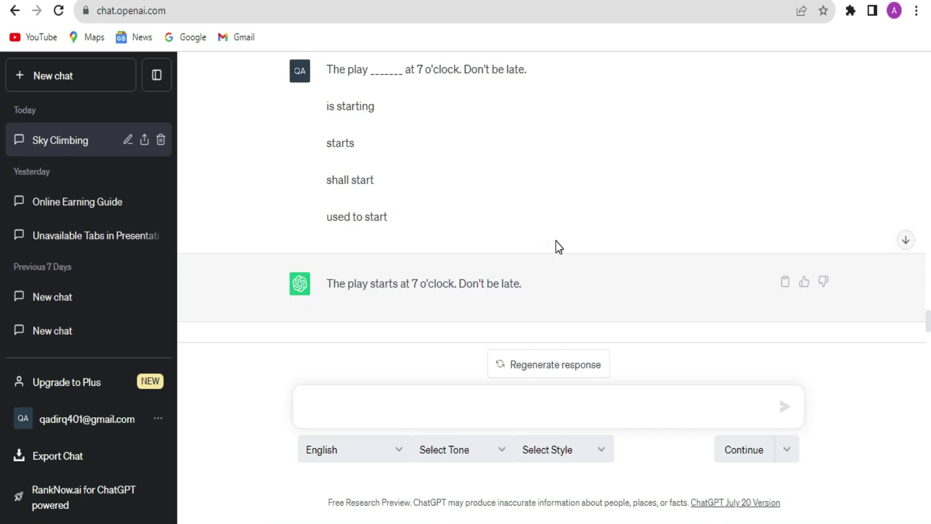
Back in the language test, answer question 13 with "starts" and continue to question 14
left_click(436, 0)
left_click(295, 309)
left_click(445, 426)
Copy question 14, "_____ people are always in favor of new ideas", with its options and submit it to ChatGPT
left_click_drag(370, 366, 321, 231)
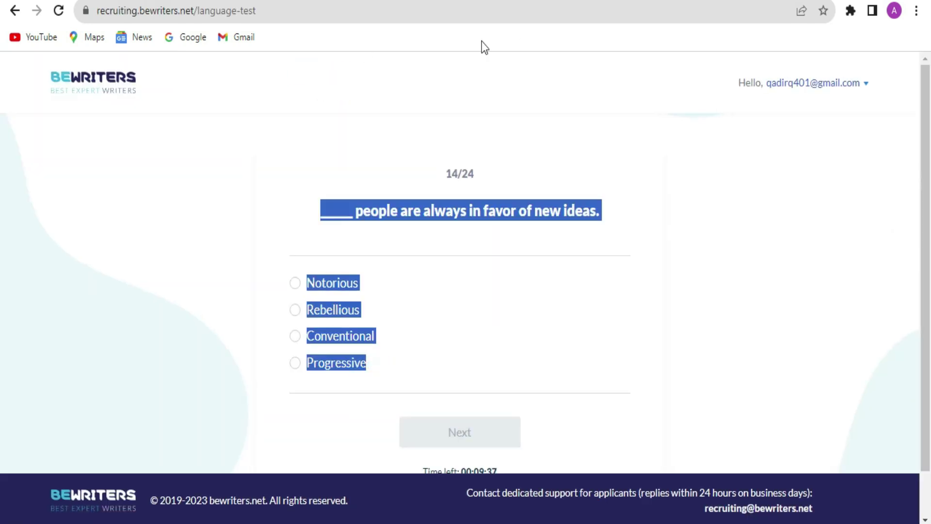
key("ctrl+c")
left_click(482, 0)
left_click(343, 405)
key("ctrl+v")
left_click(781, 409)
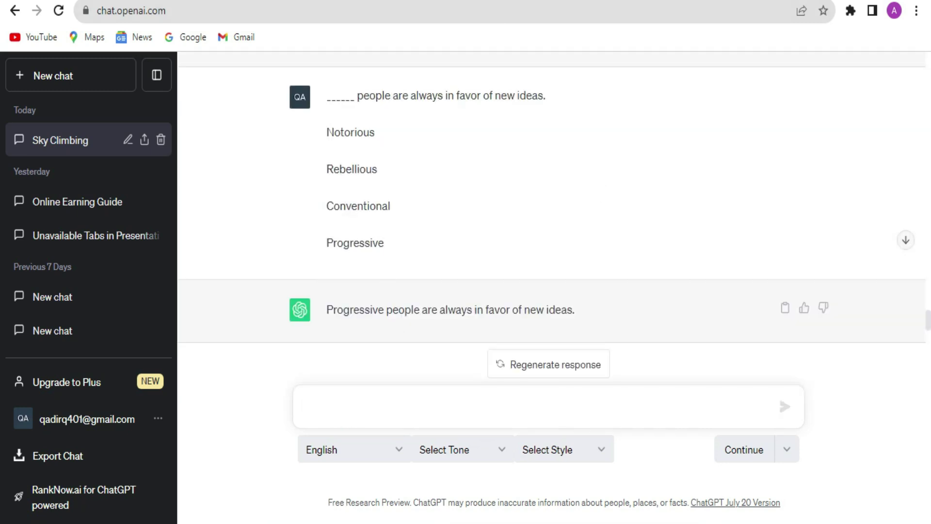
Back in the language test, answer question 14 with "Progressive" and continue to question 15
key("ctrl+shift+Tab")
left_click(316, 368)
left_click(474, 432)
Copy question 15, "Some of these flowers ______ by my Mum", with its options and submit it to ChatGPT
scroll(440, 291, "down", 1)
left_click_drag(390, 315, 334, 171)
key("ctrl+c")
left_click(621, 1)
left_click(342, 412)
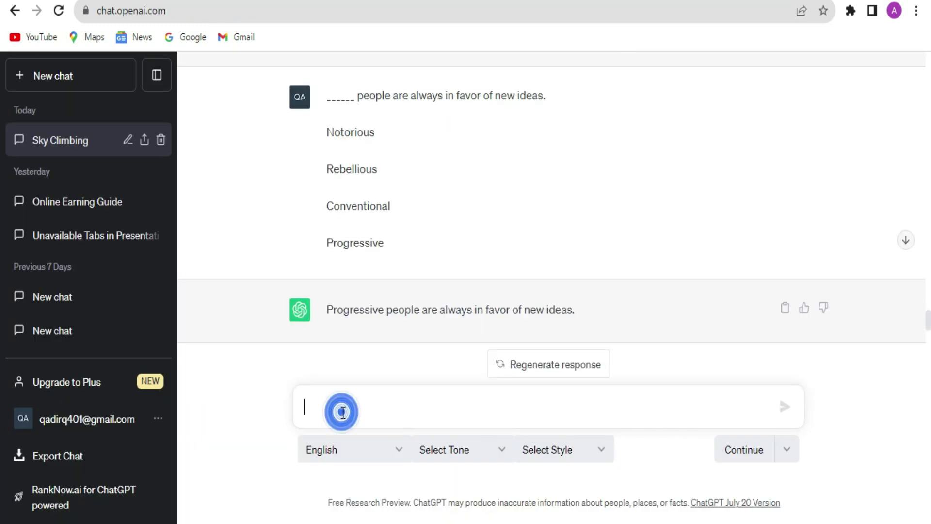
key("ctrl+v")
key("Return")
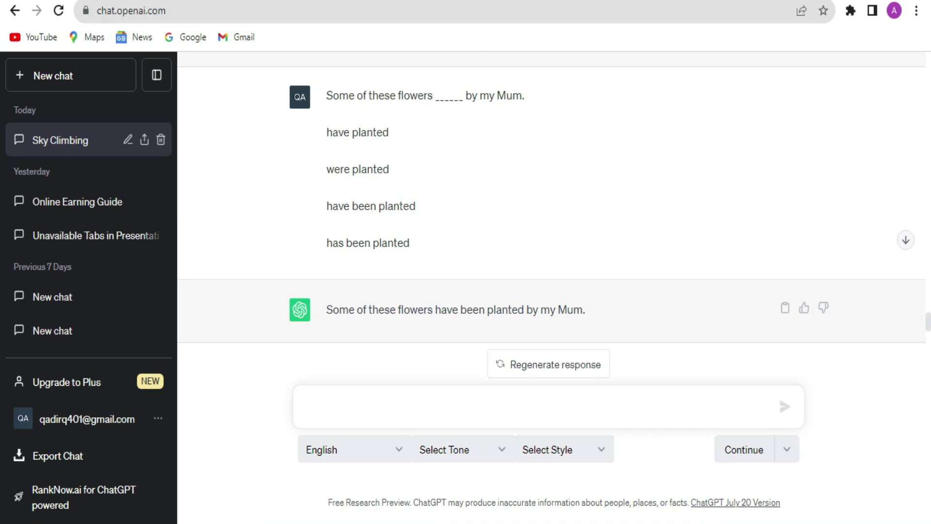
Back in the language test, answer question 15 with "have been planted" and continue to question 16
key("ctrl+Tab")
left_click(297, 285)
left_click(449, 380)
Copy question 16 about the professor and the resubmitted assignment with its options and submit it to ChatGPT
scroll(449, 380, "down", 1)
left_click_drag(328, 338, 290, 149)
key("ctrl+c")
key("ctrl+Tab")
left_click(543, 399)
key("ctrl+v")
key("Return")
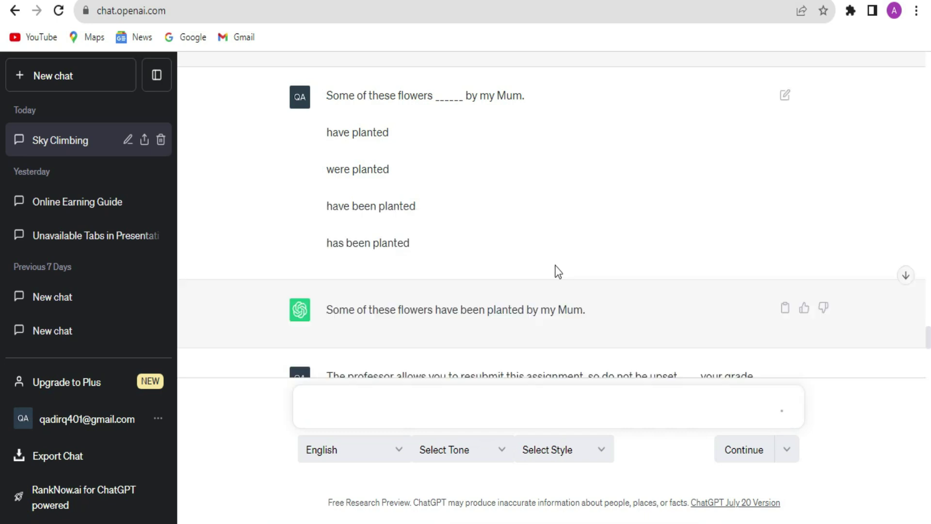
scroll(549, 302, "up", 1)
scroll(549, 301, "down", 1)
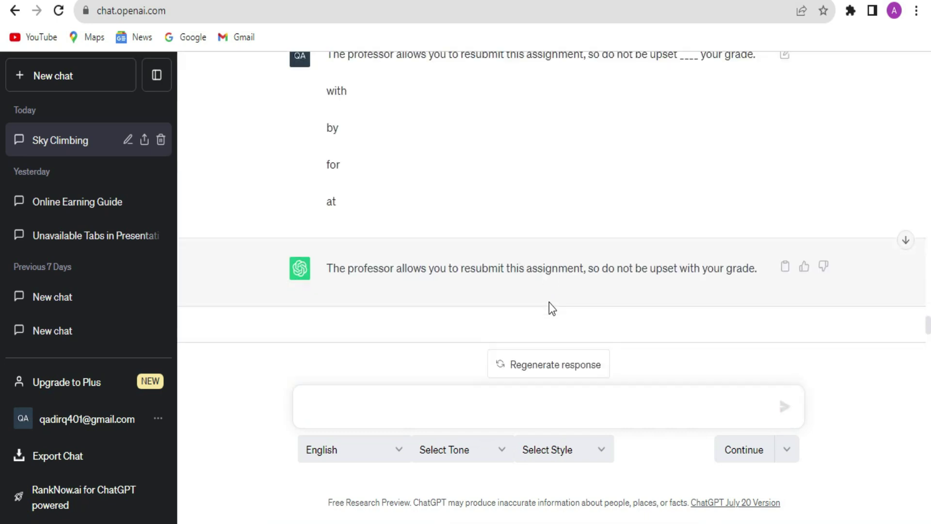
Back in the language test, answer question 16 with "with"
key("ctrl+Tab")
left_click(295, 231)
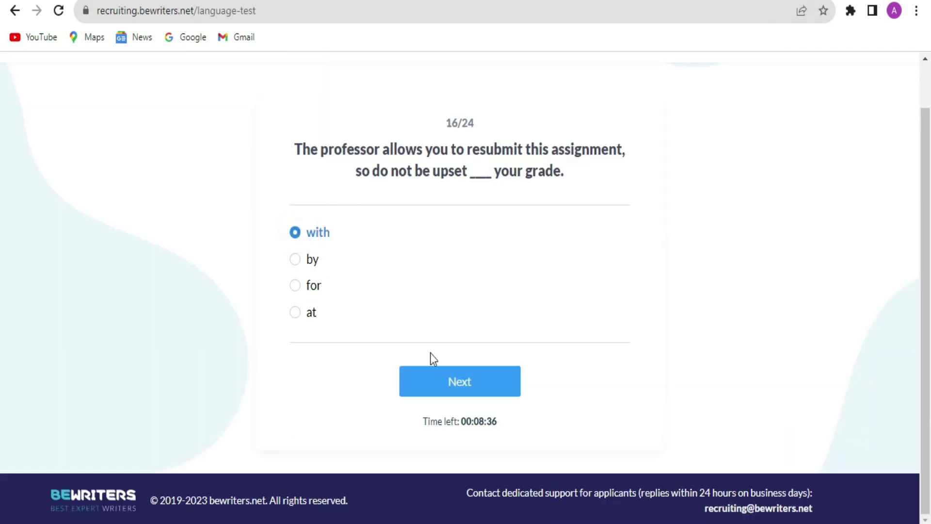